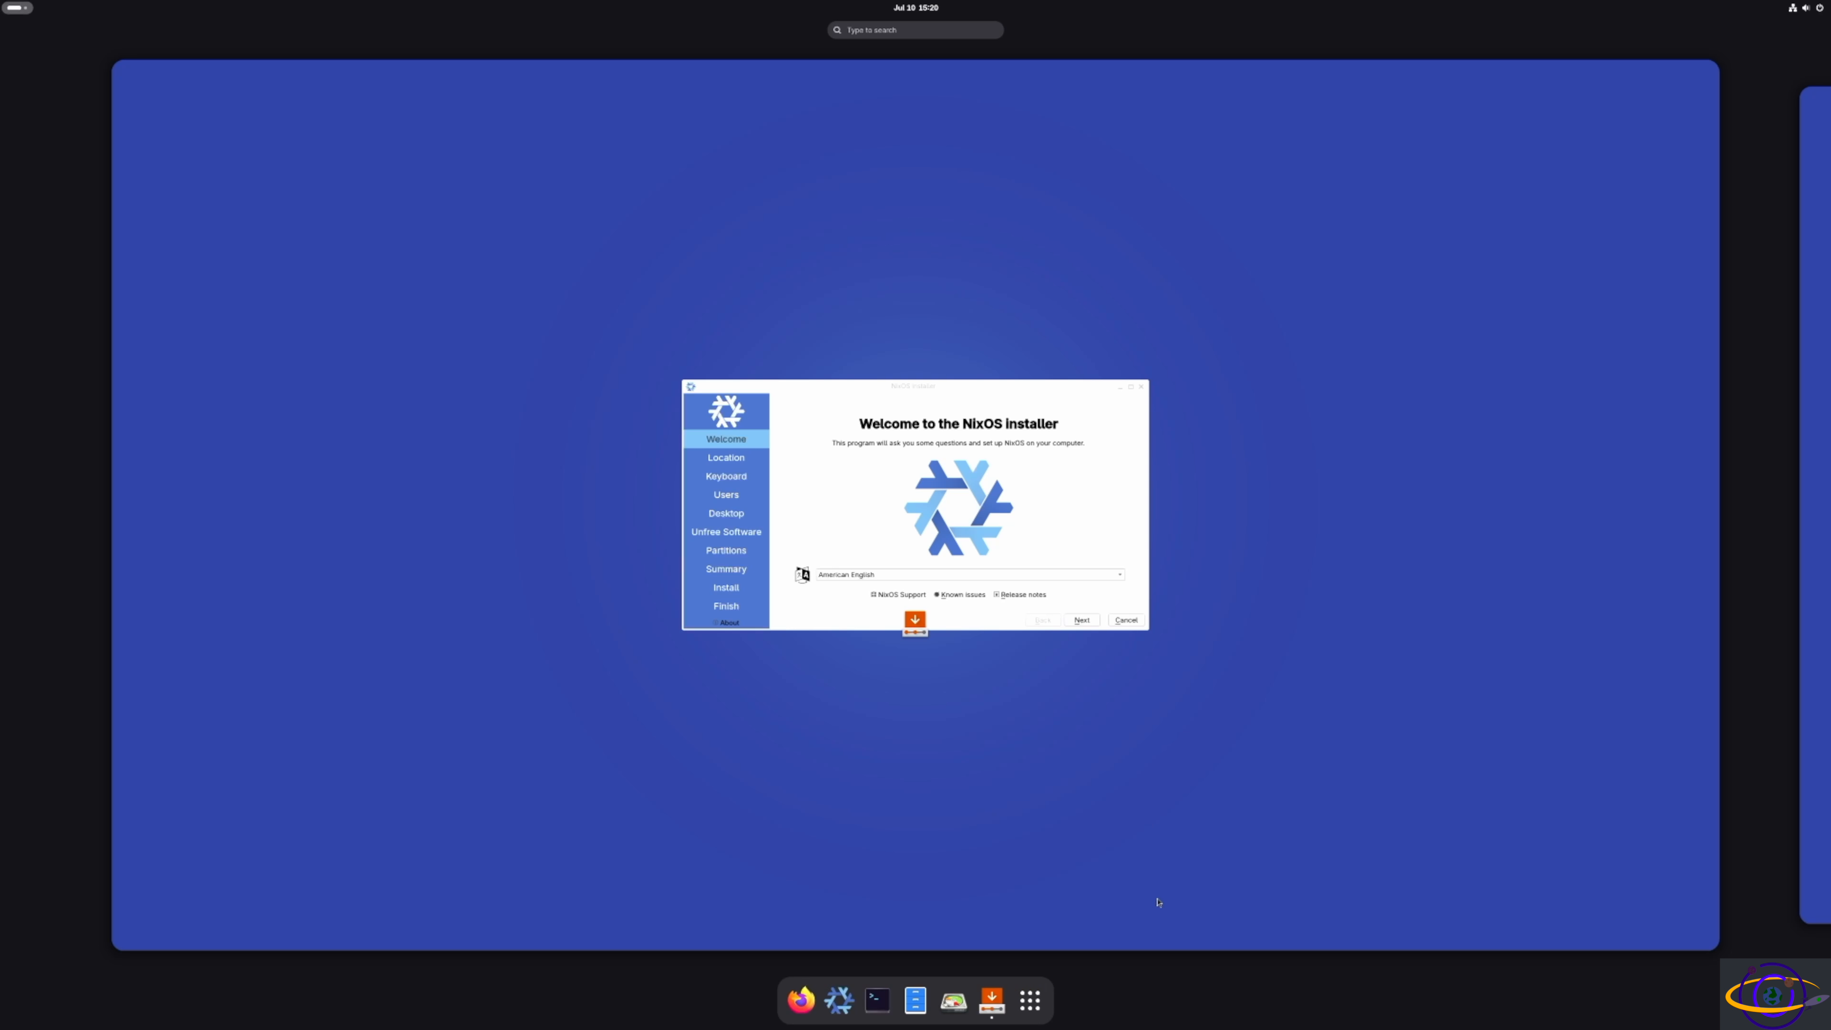
Set the display scale to 300 % in the display settings, keep the changes and close the settings
click(1158, 901)
right_click(1281, 834)
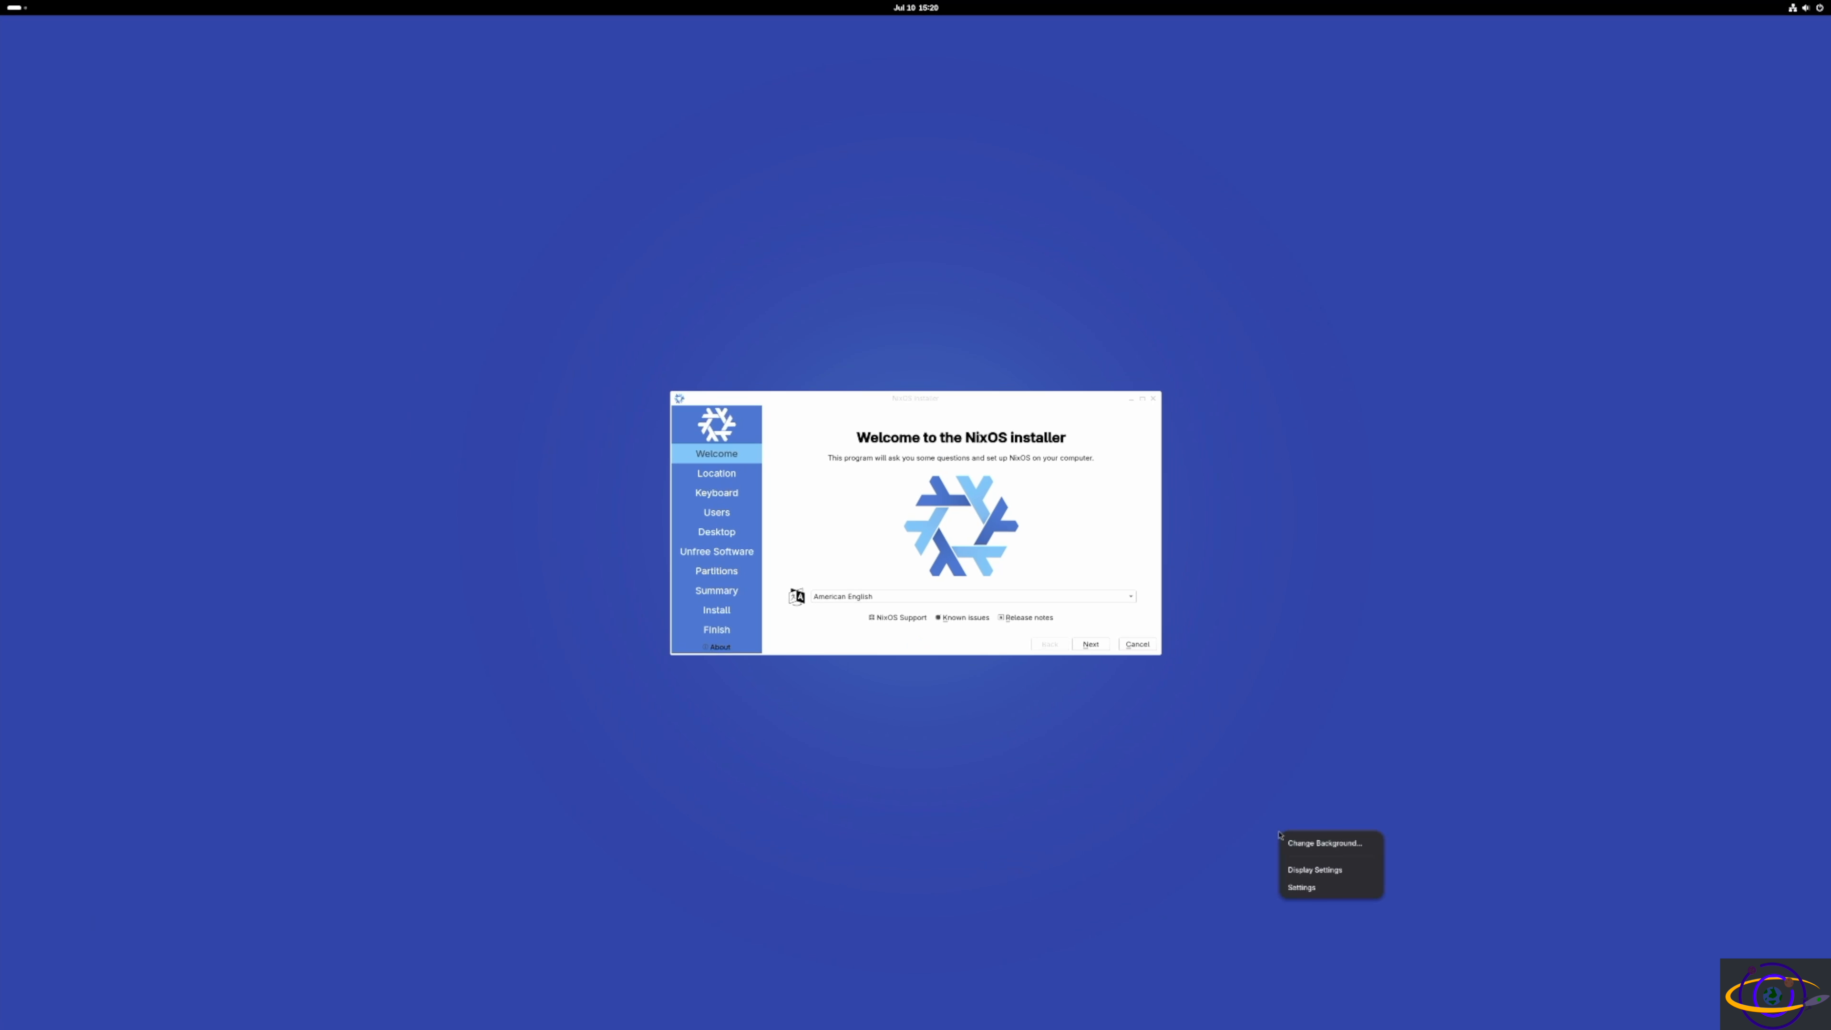
click(1346, 870)
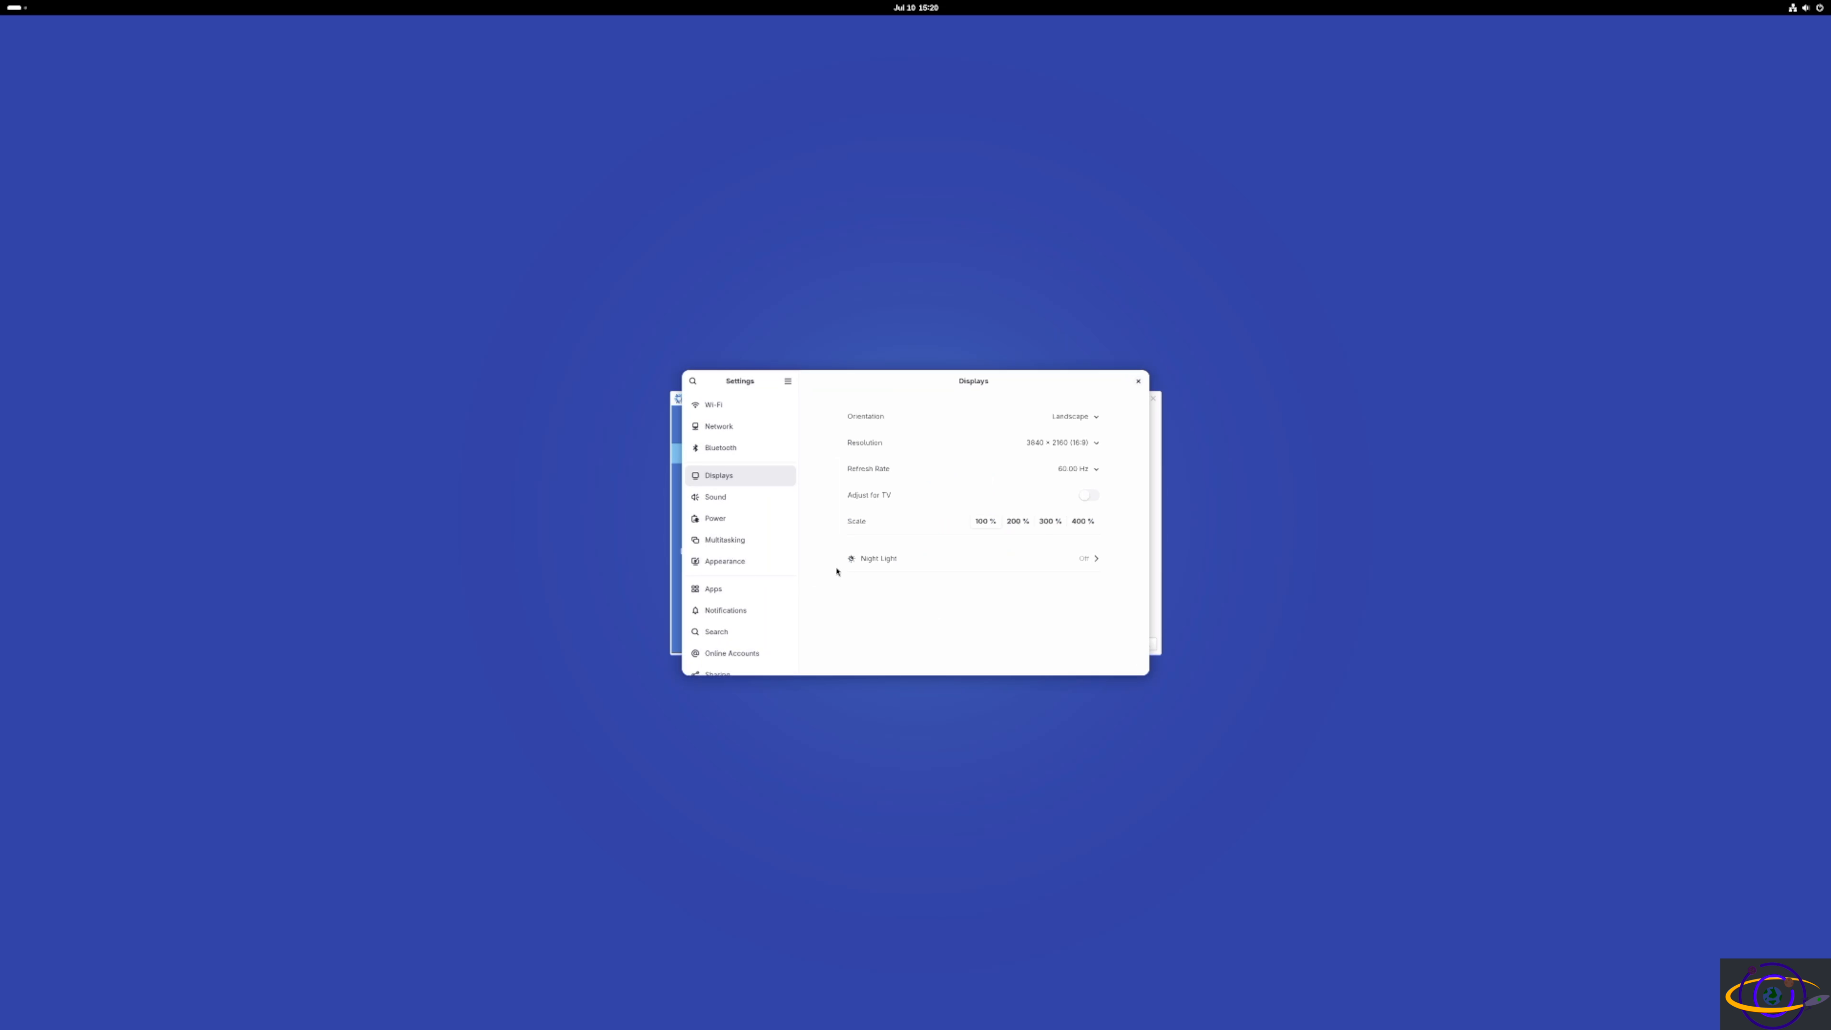
click(1050, 521)
click(1136, 384)
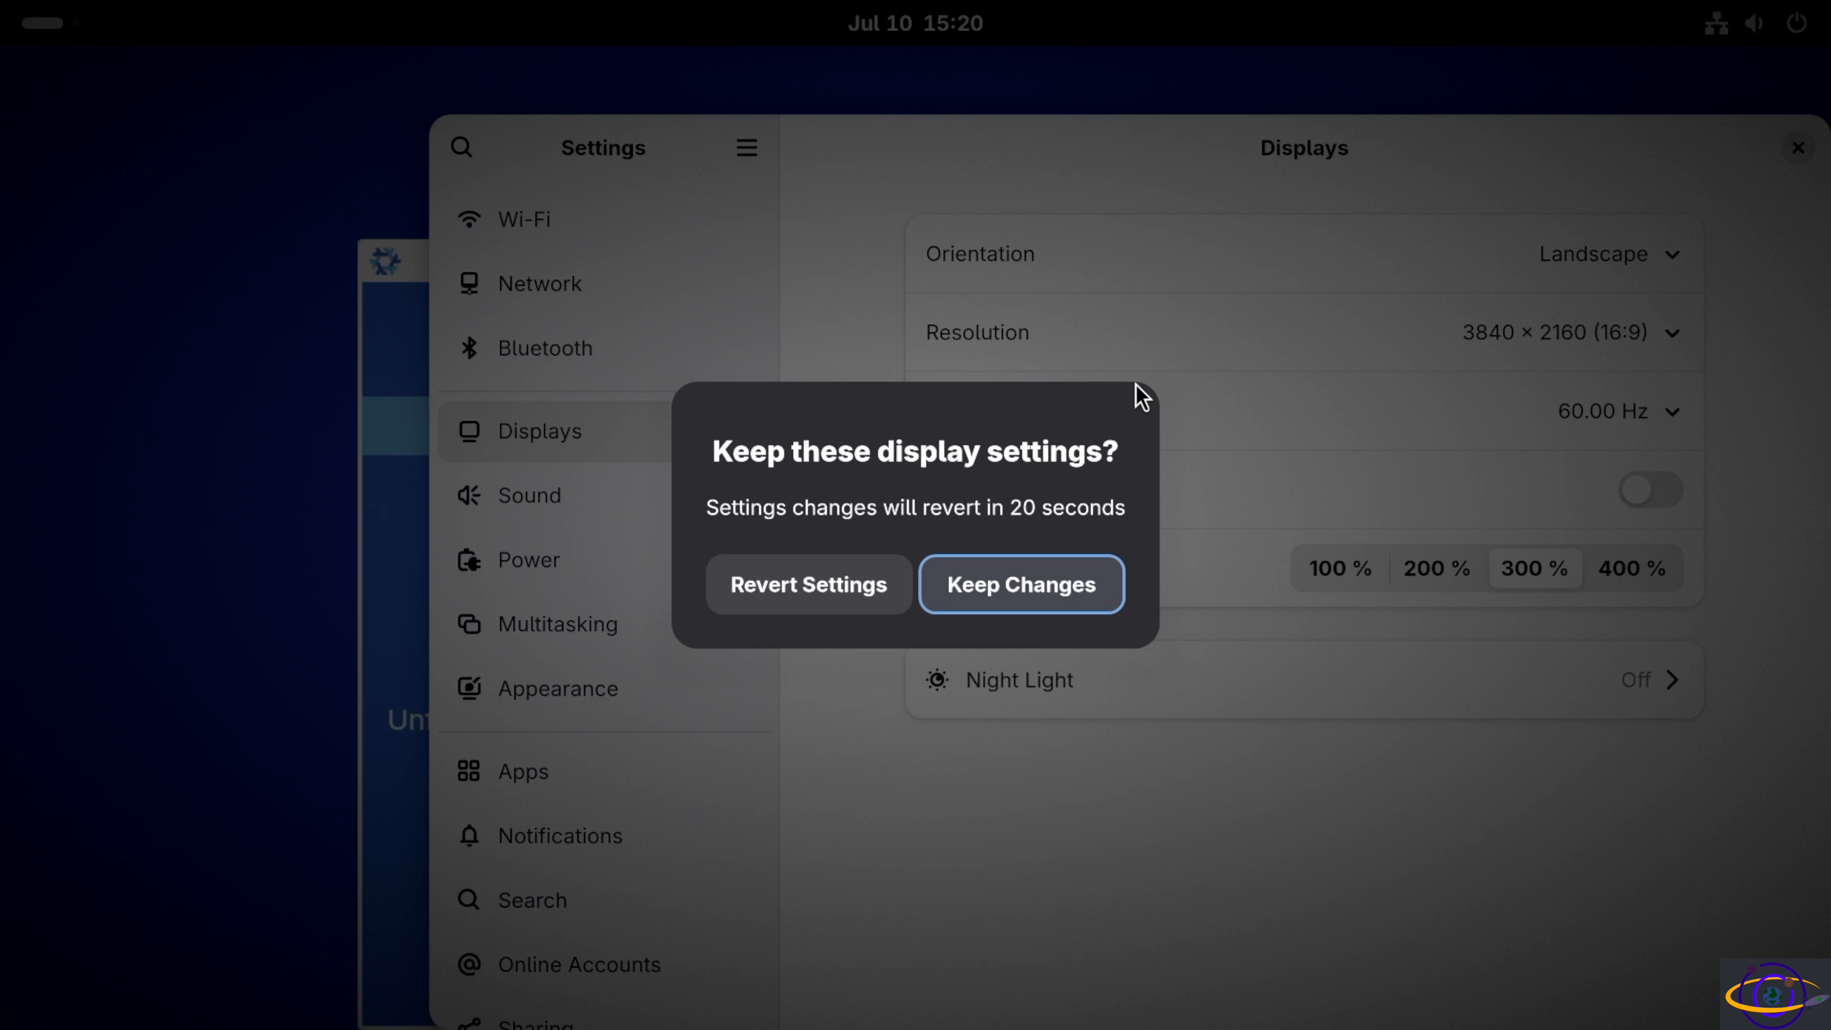
click(1047, 598)
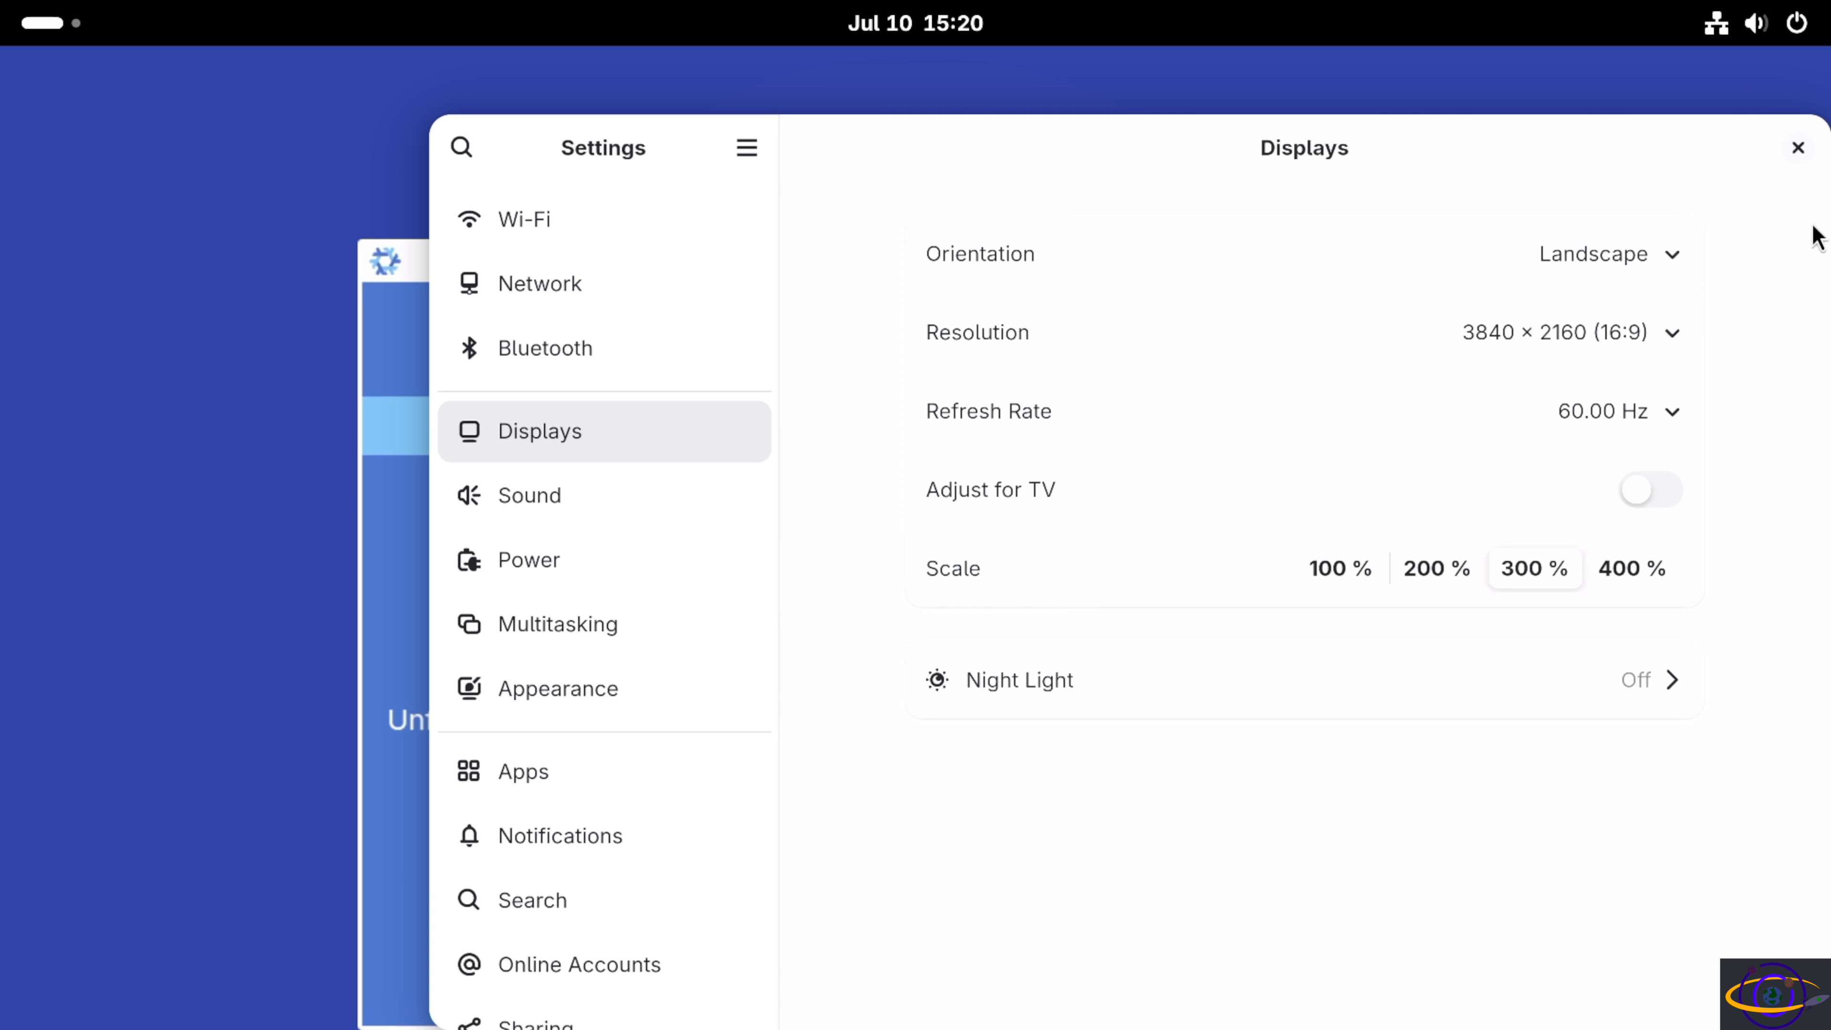
click(1797, 149)
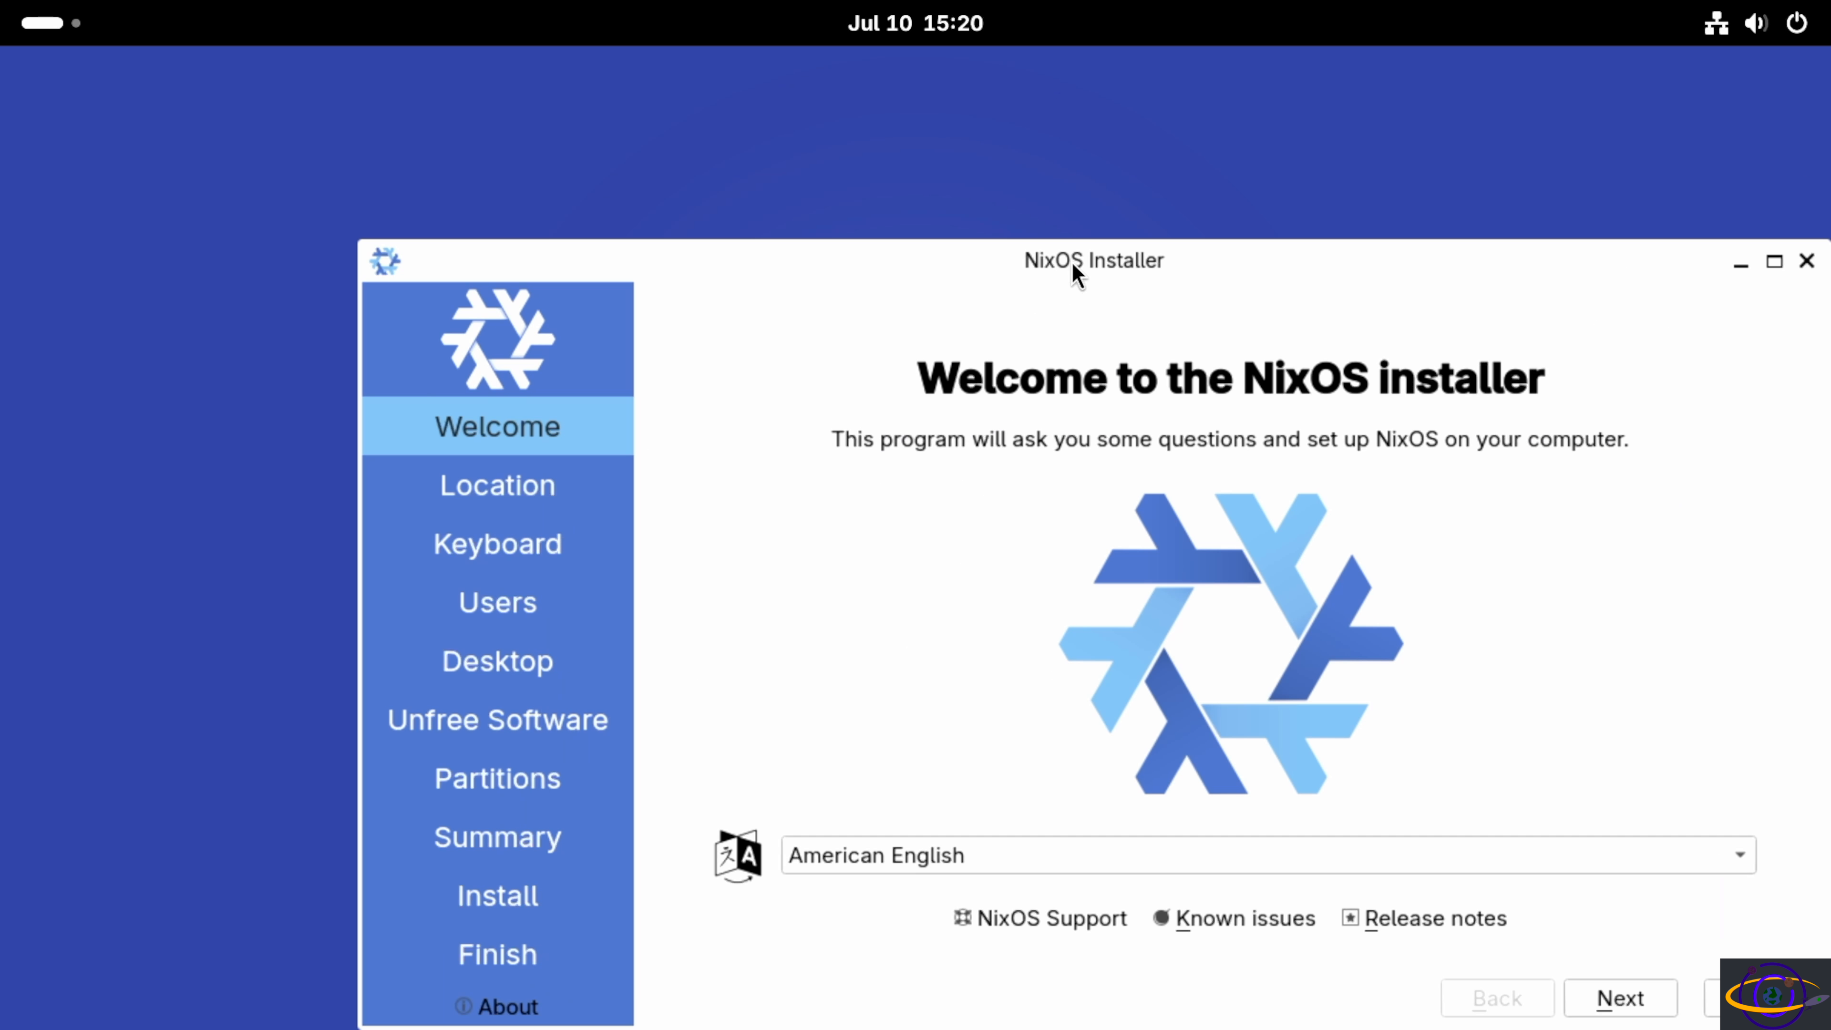
Reposition the installer window fully on screen and accept the American English language, New York location and English (US) keyboard defaults
drag(1072, 261, 912, 124)
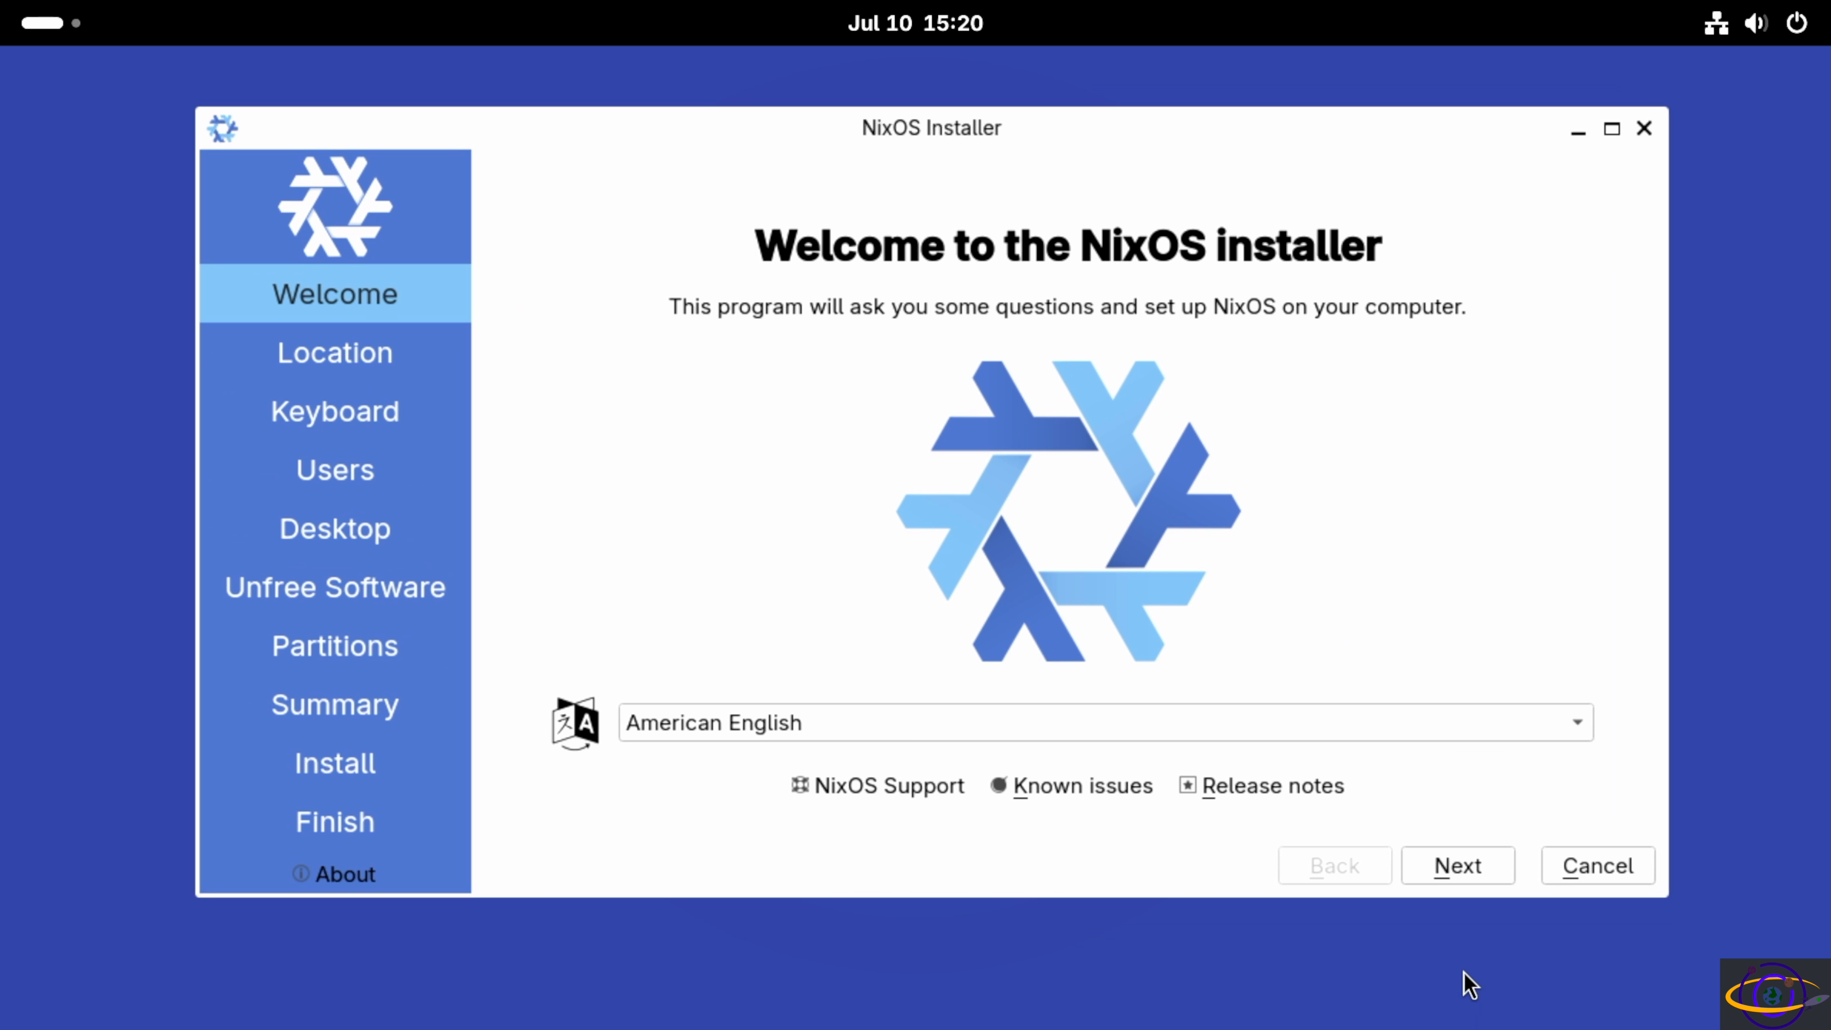
click(1466, 862)
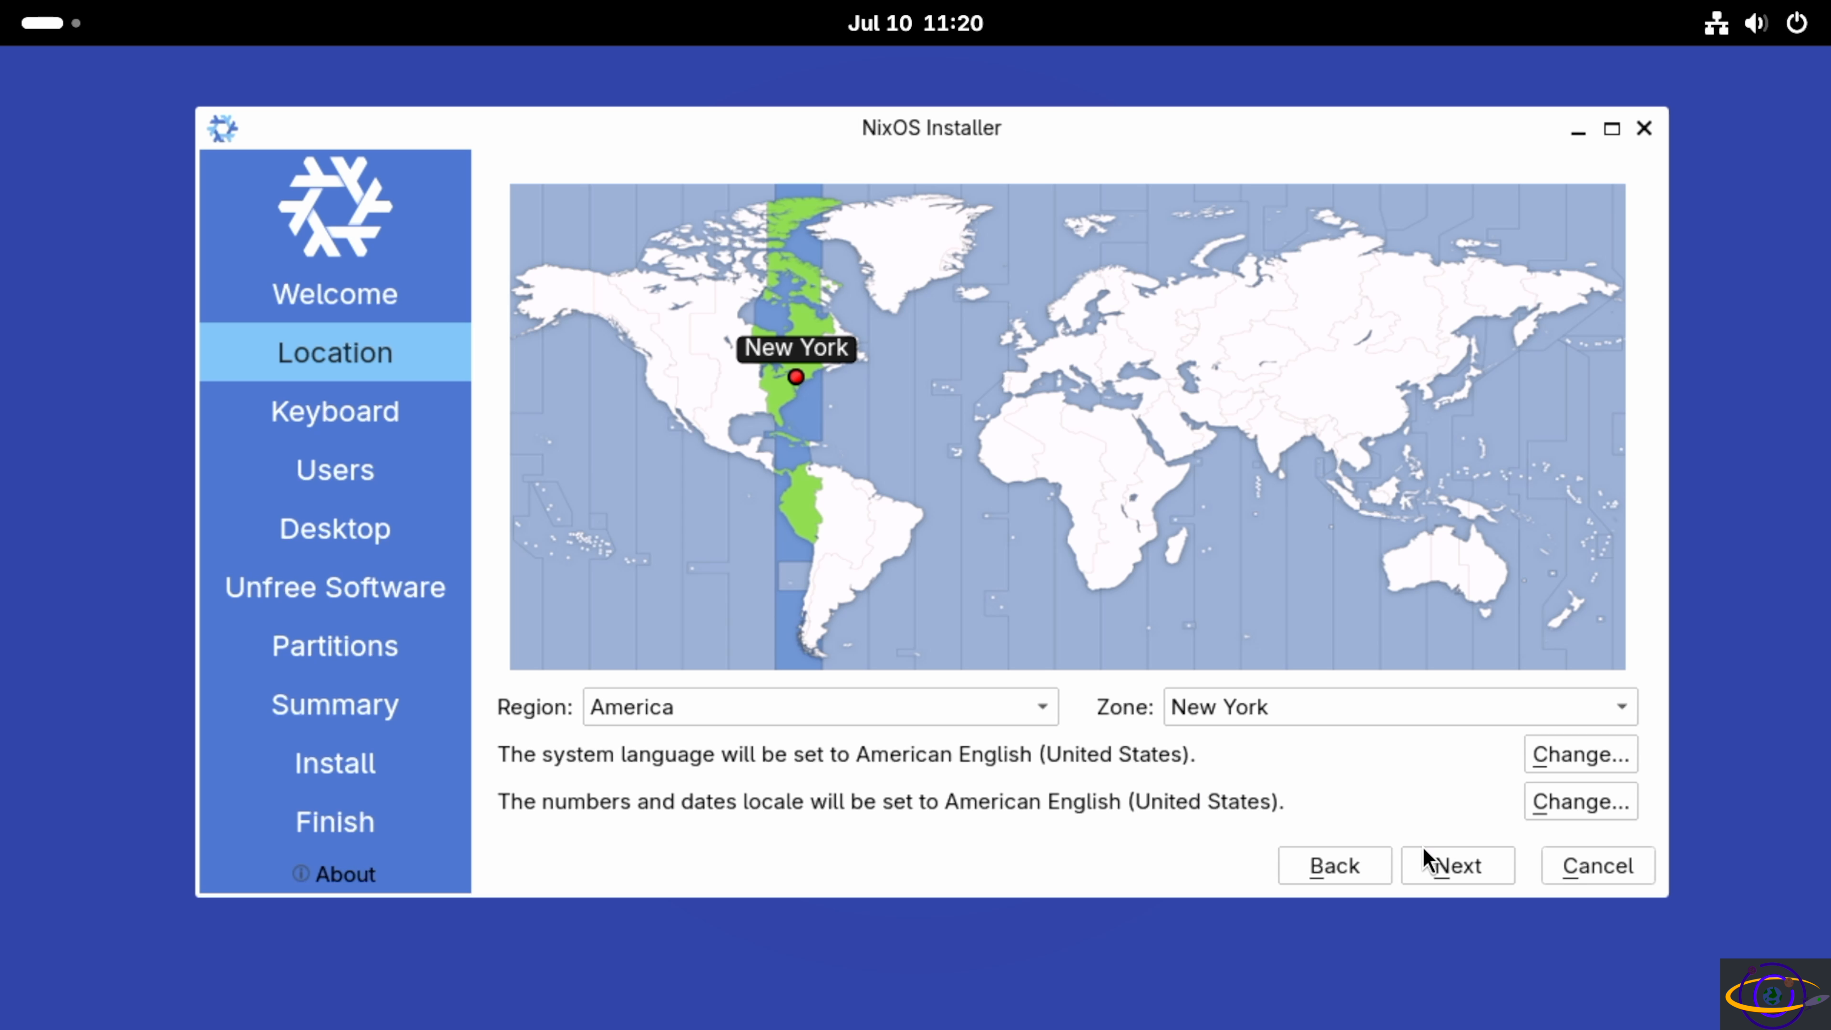
click(1467, 857)
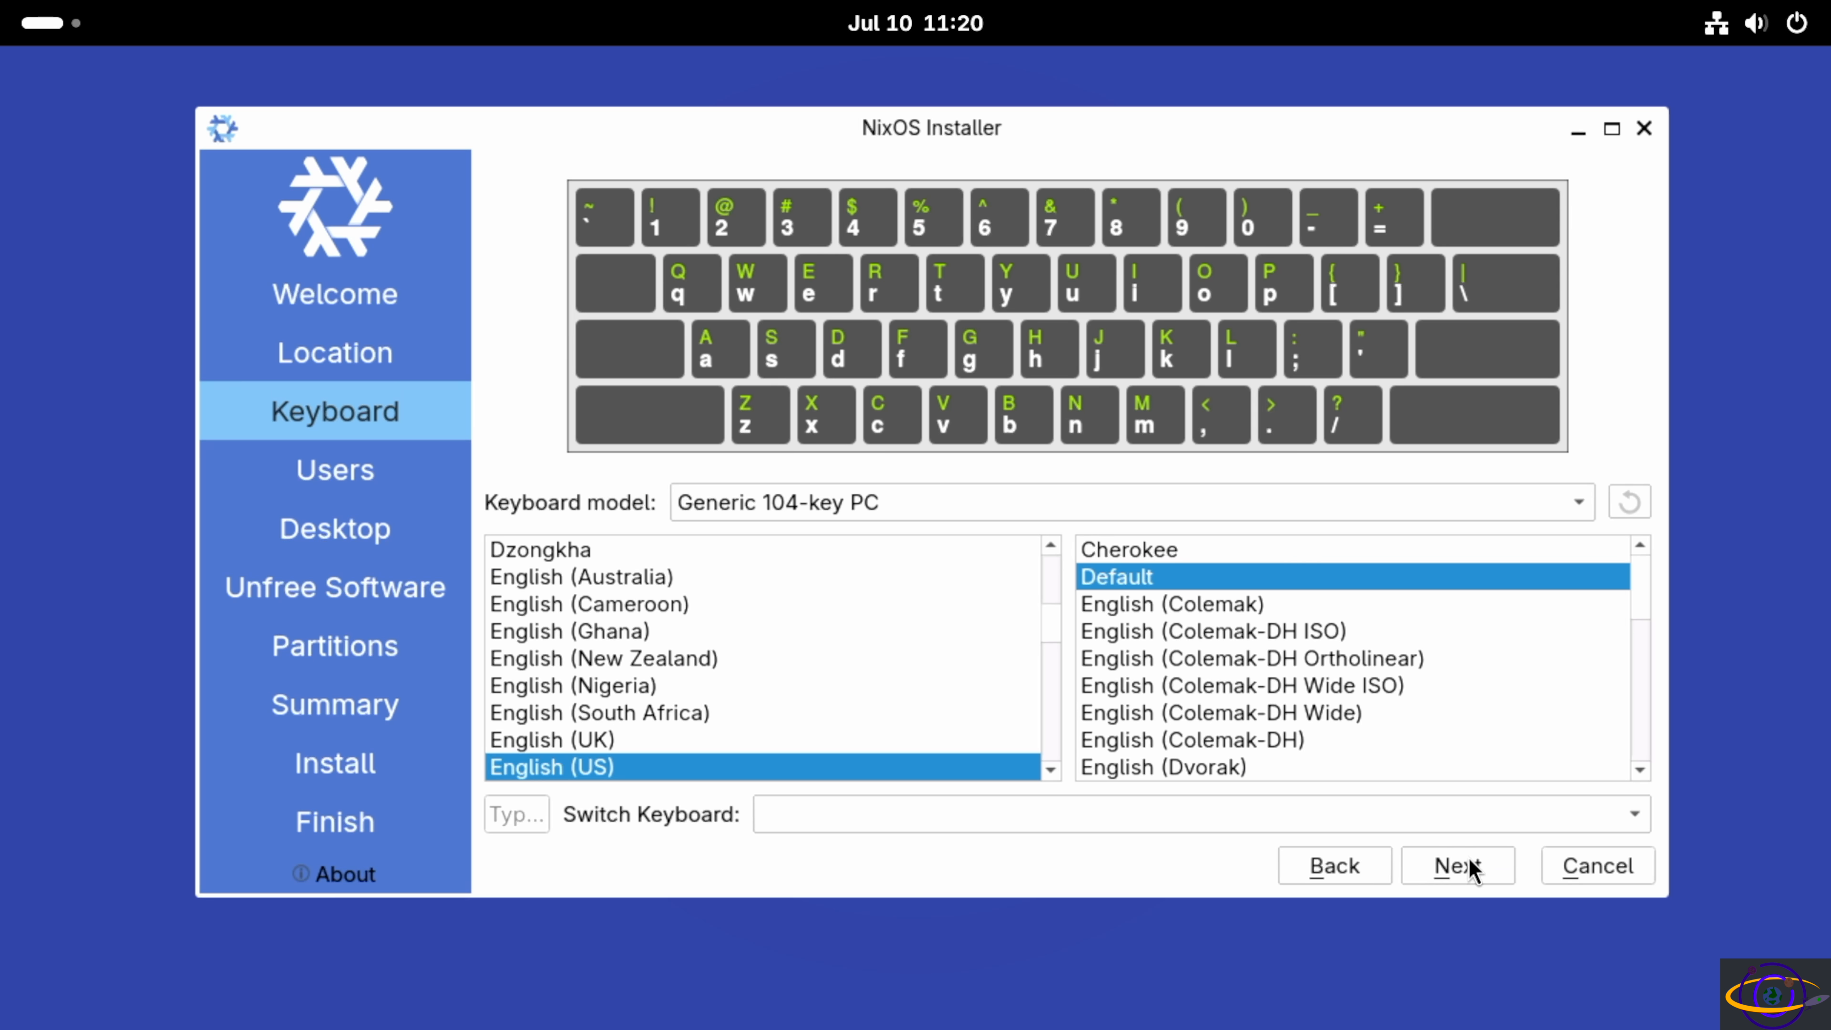
click(1468, 857)
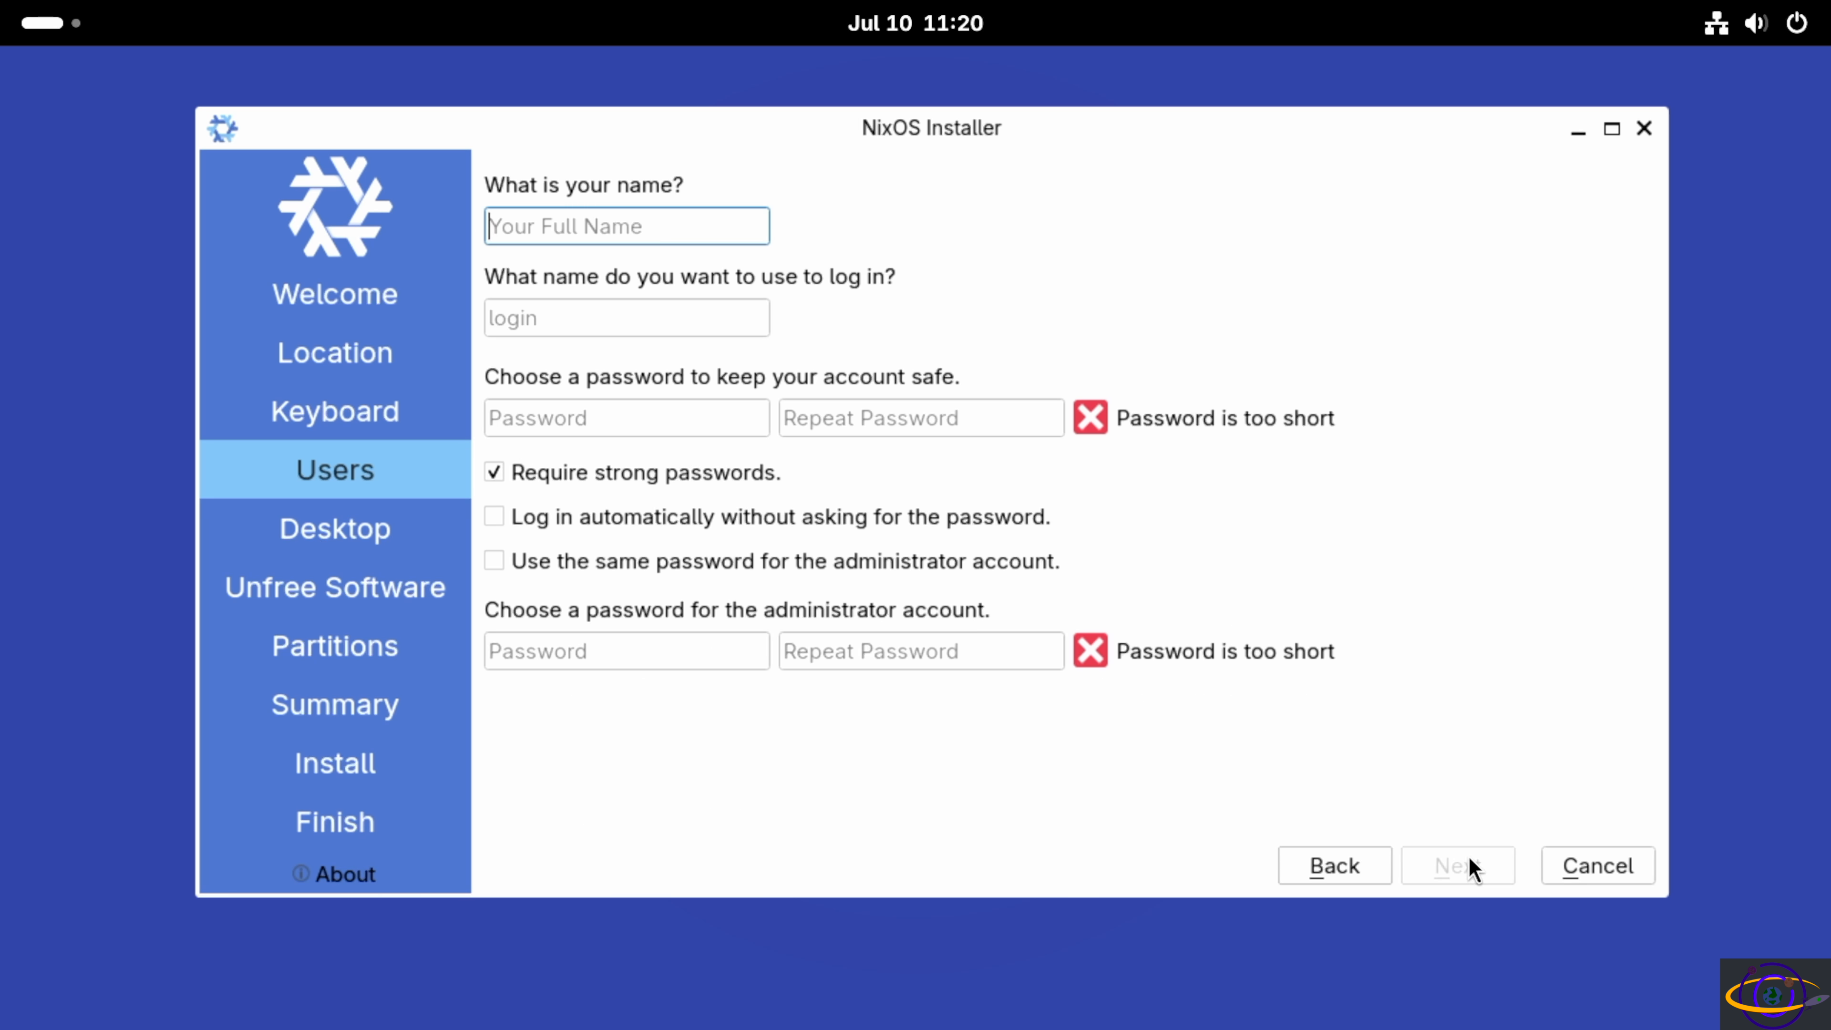
Enter the account's full name and set the login name to user1
text(User)
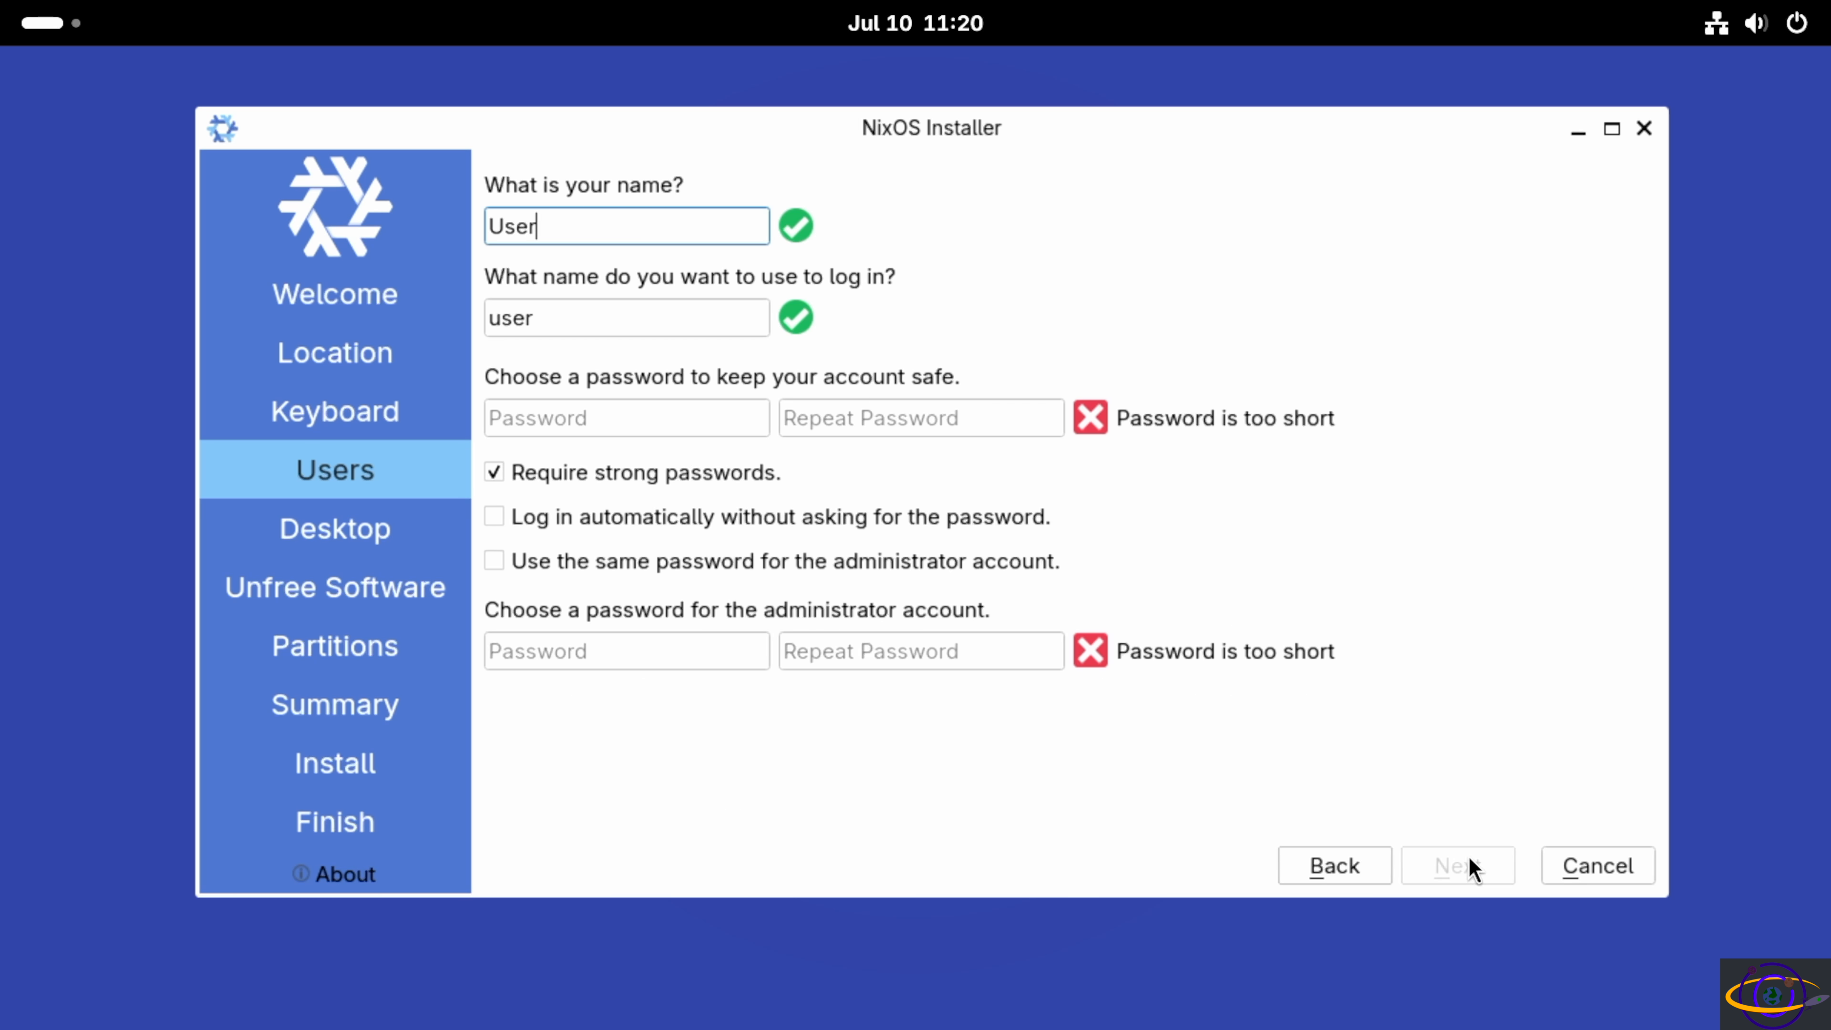
text( One)
key(Tab)
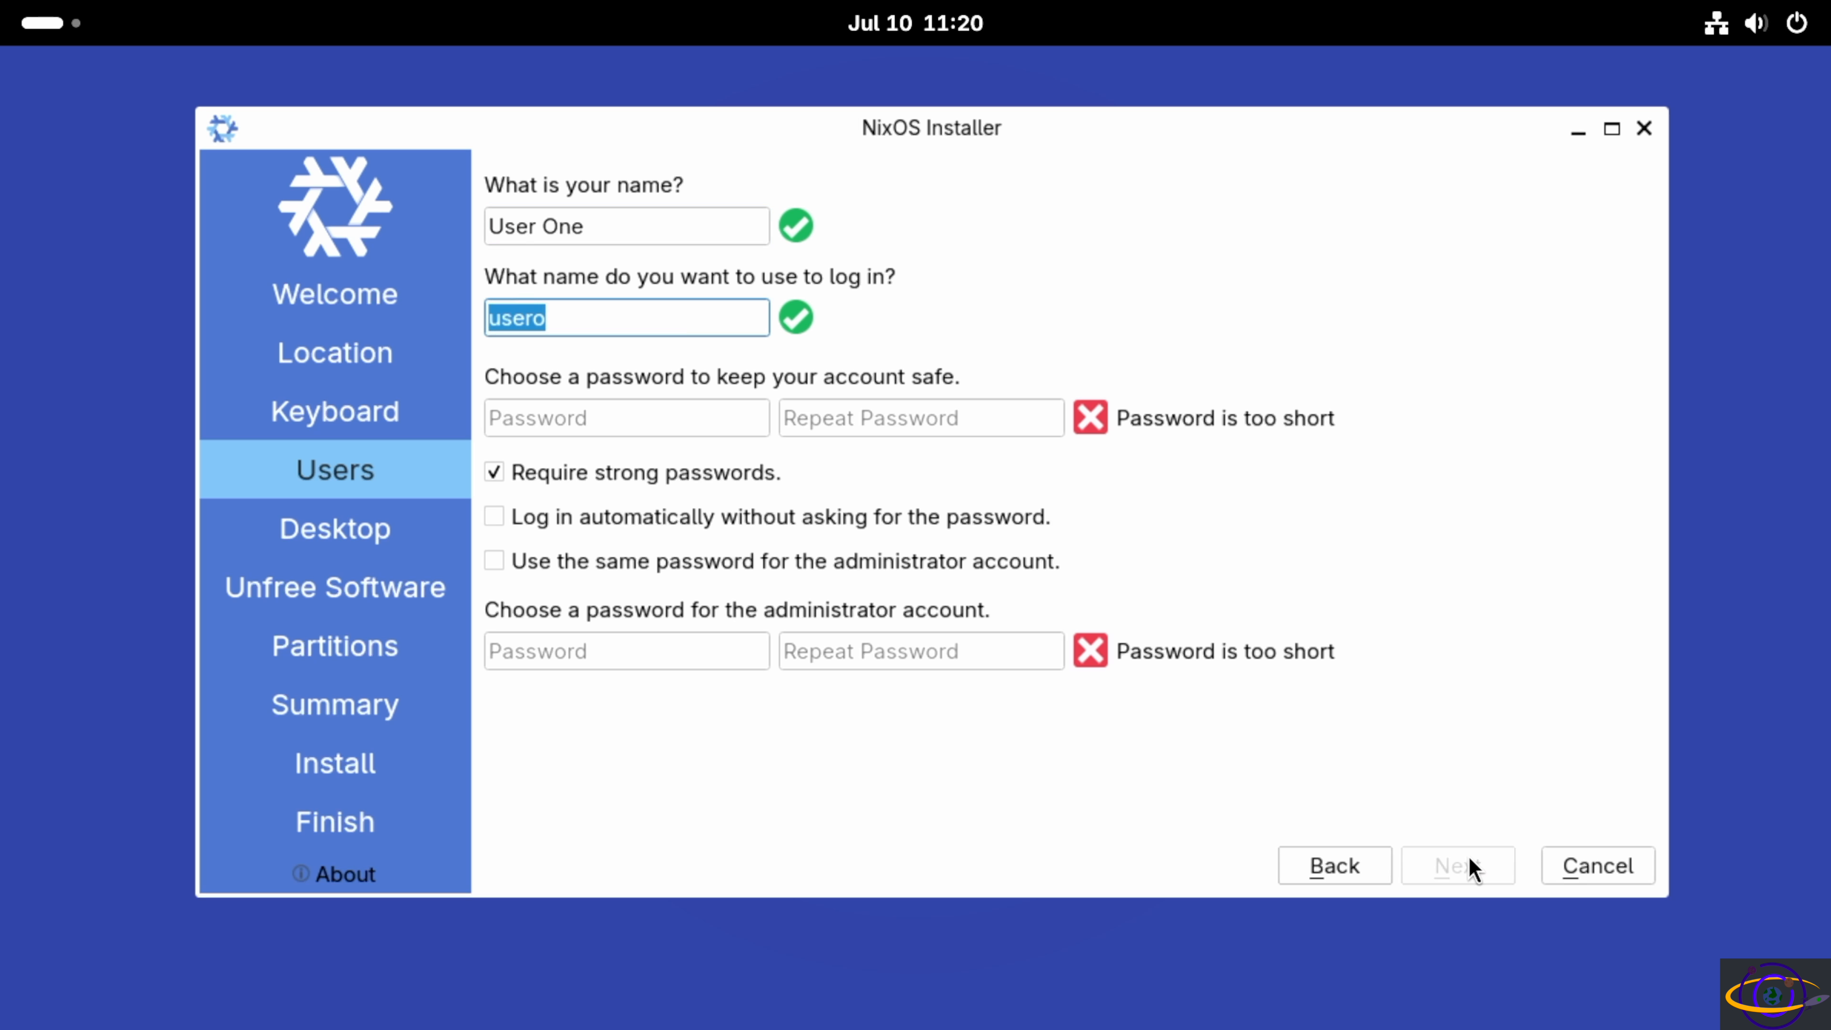
text(user1)
key(Tab)
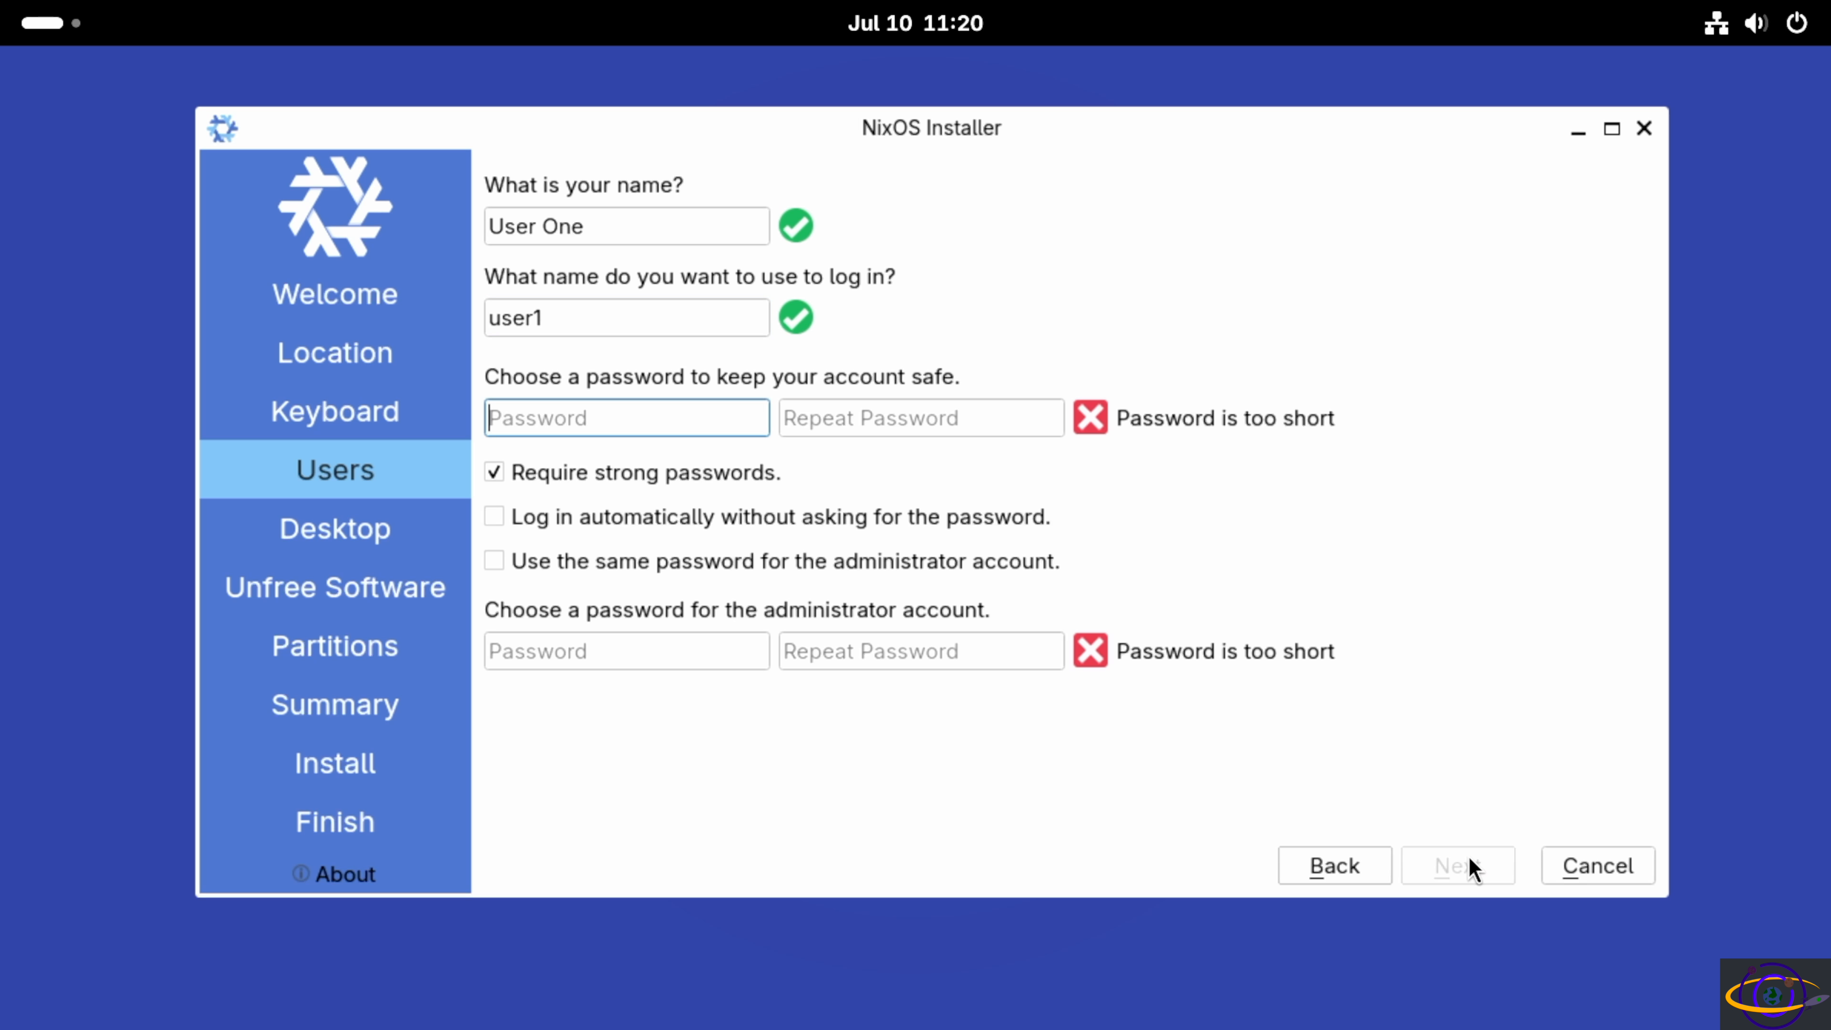
Enter the user account password and repeat it for confirmation
text(•••••••••)
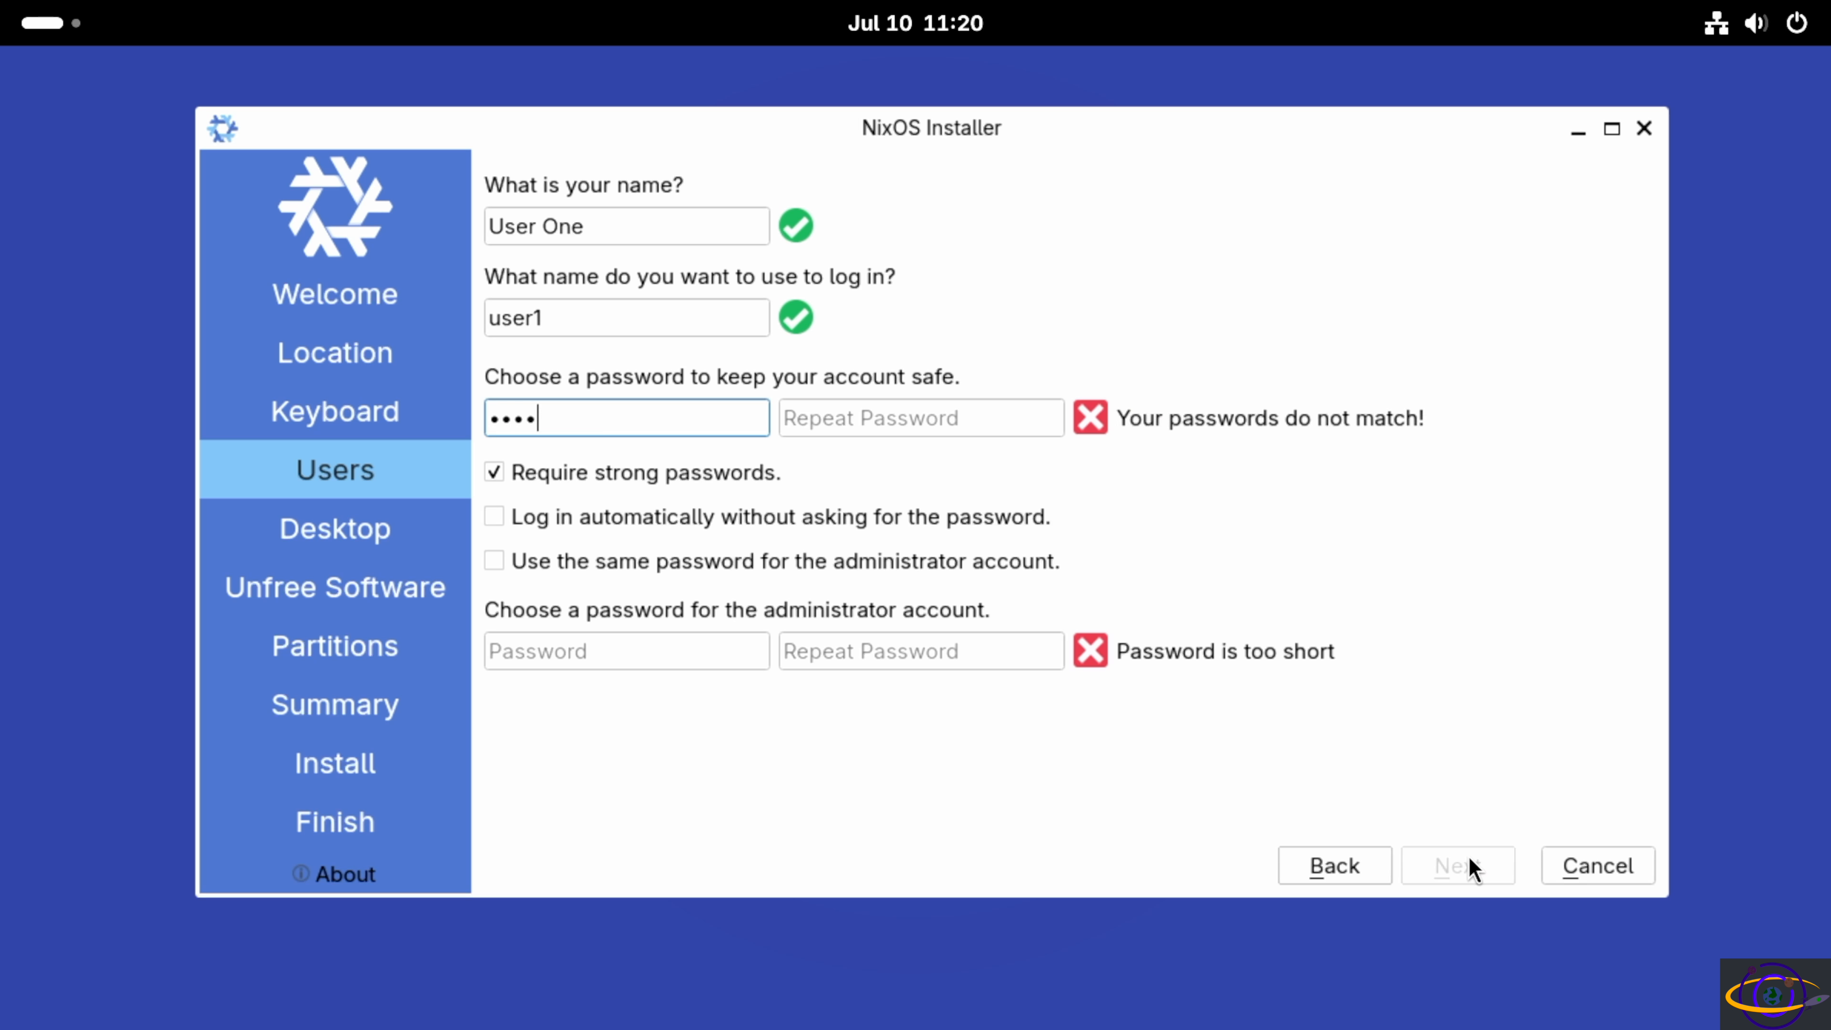
text(••)
key(Tab)
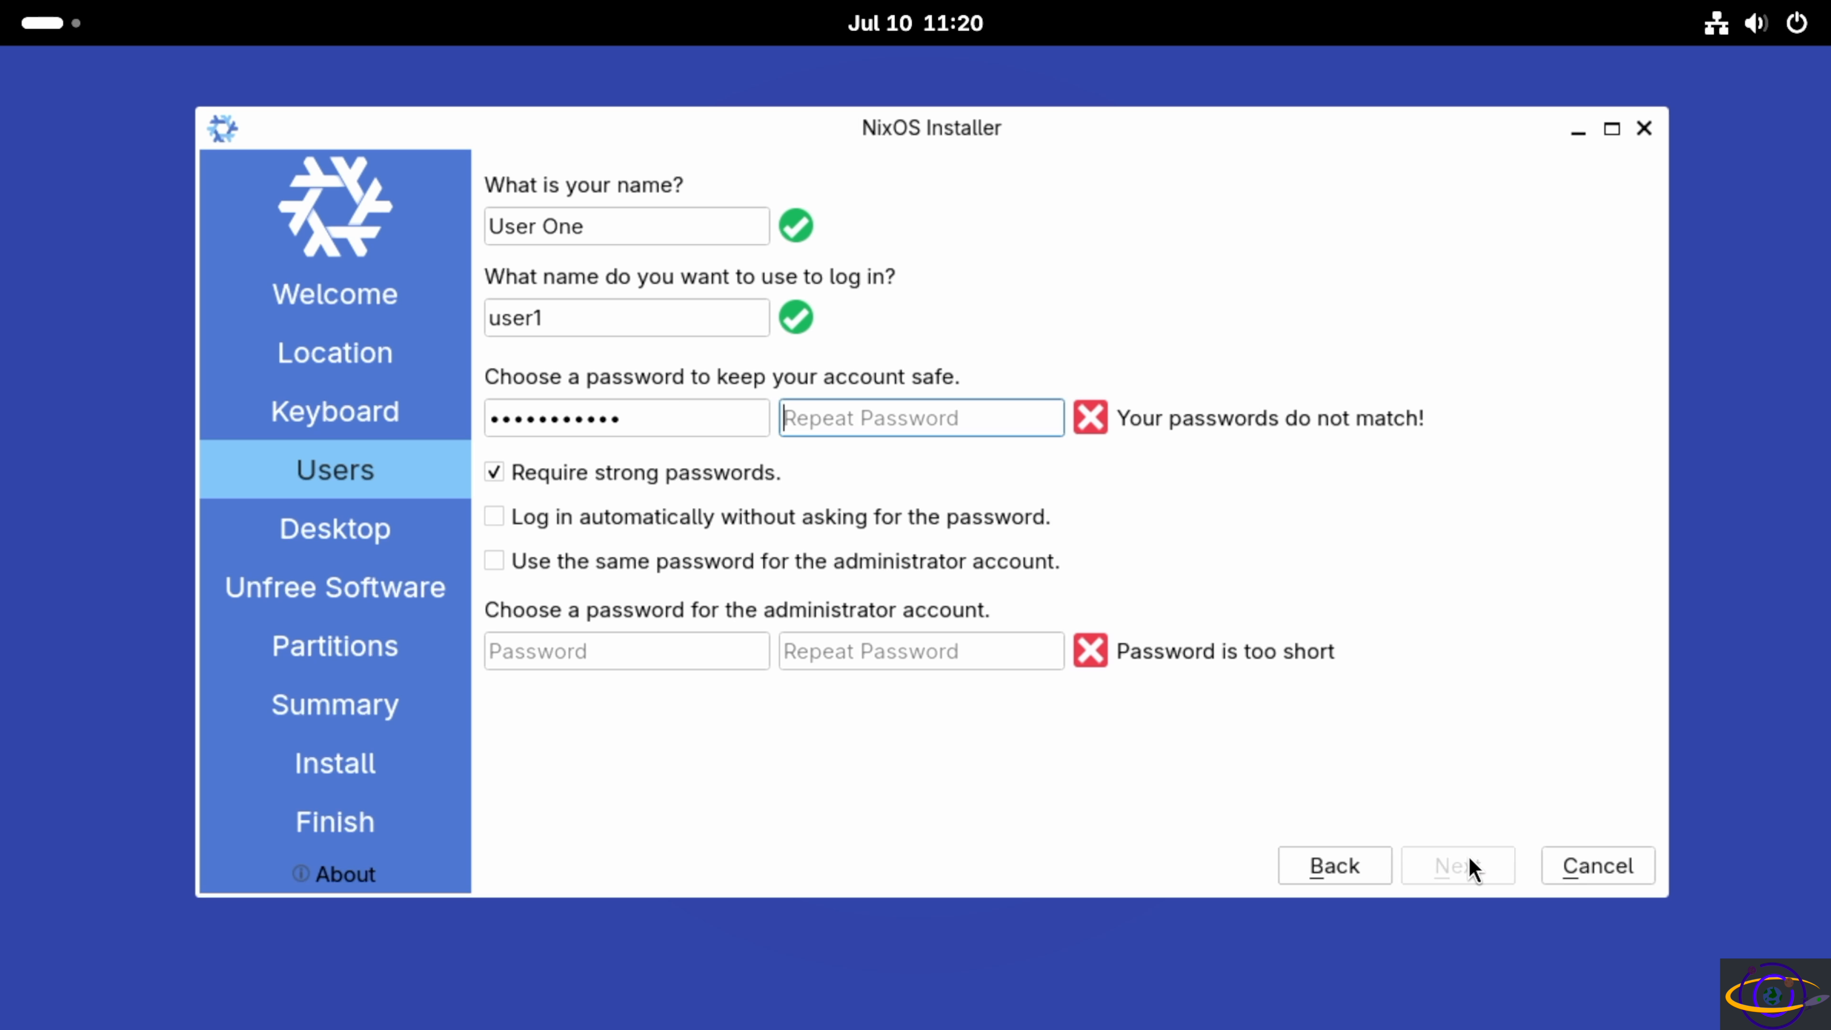
text(••••••••••)
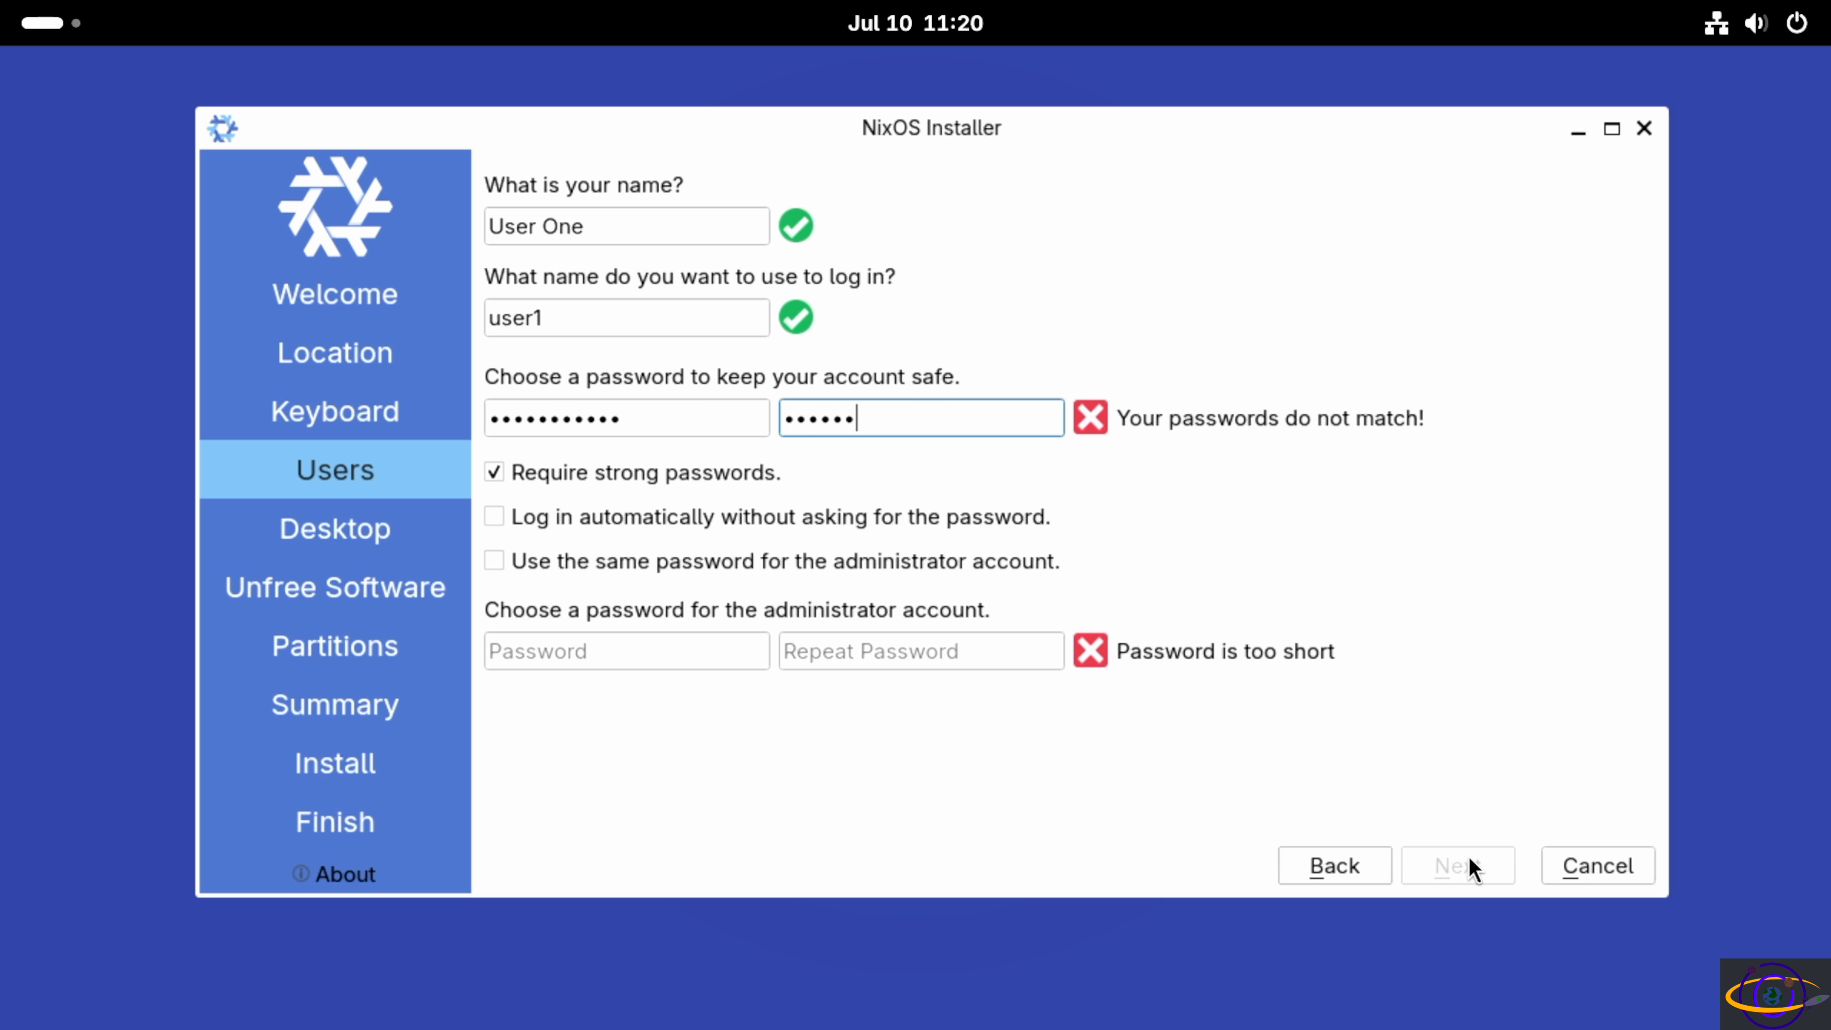
text(•)
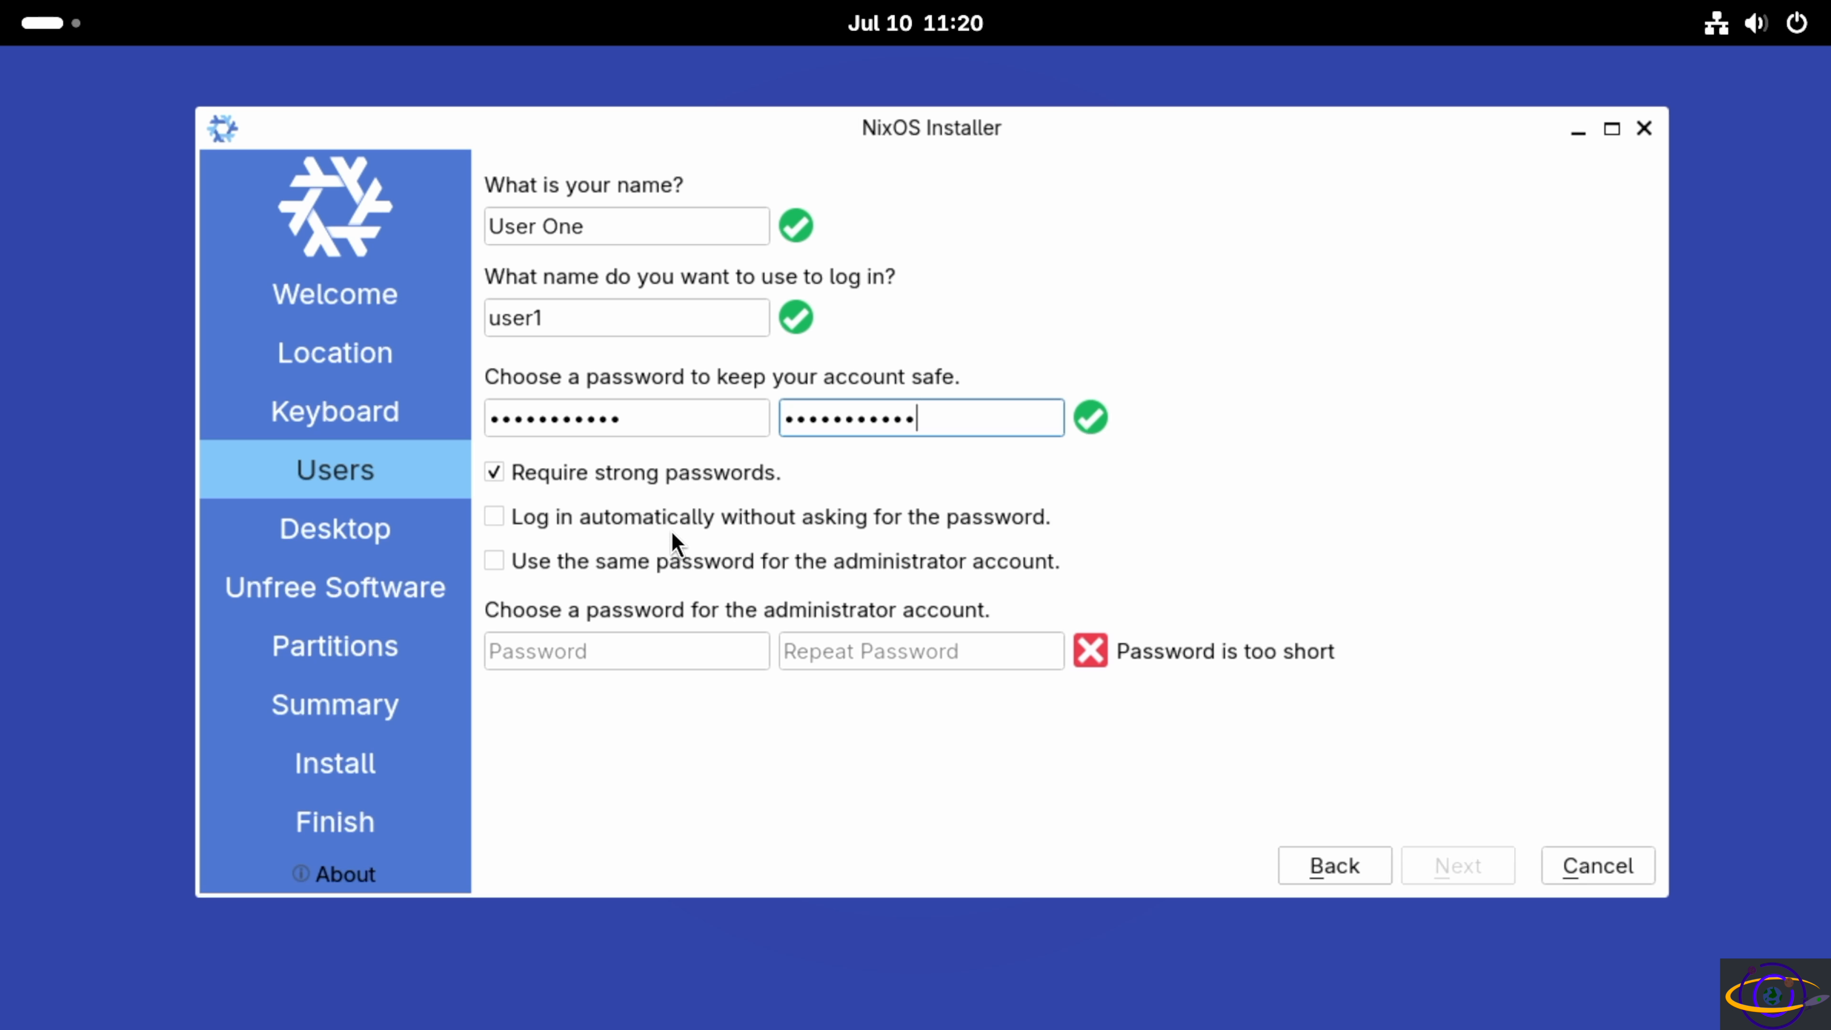
Enter and repeat a separate administrator account password, and proceed to the desktop selection
click(656, 656)
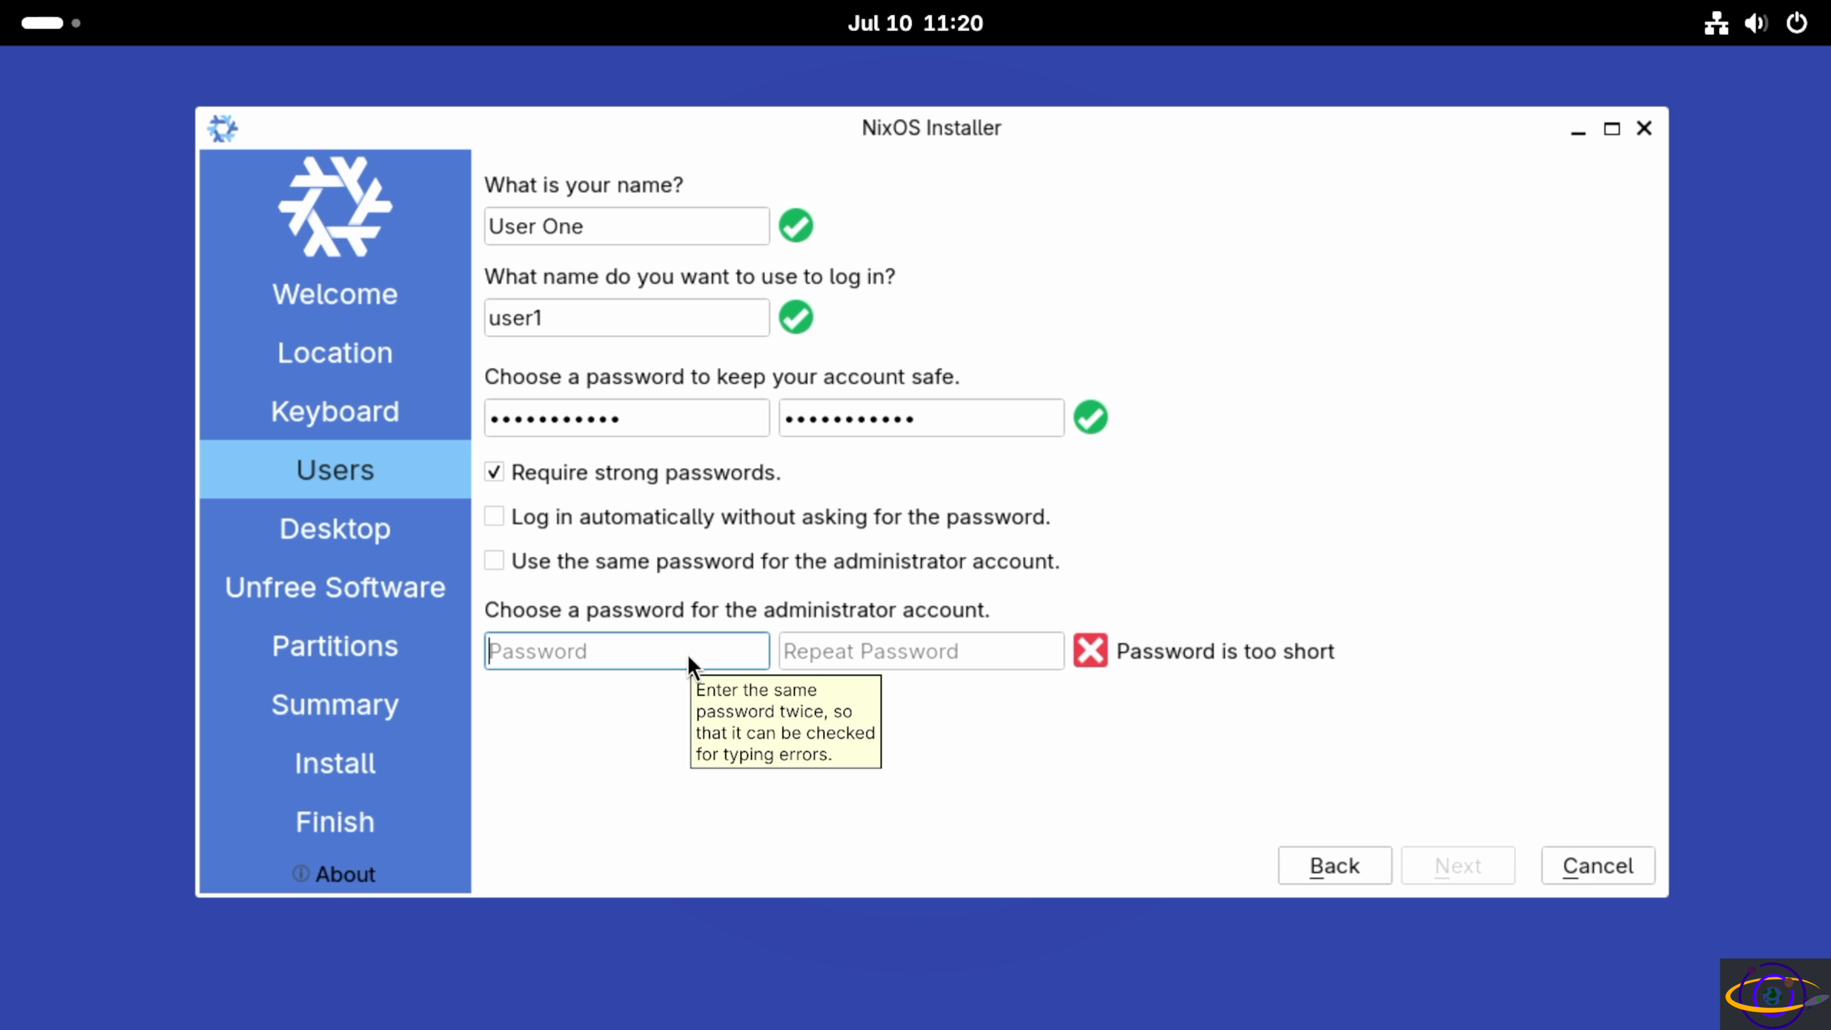
text(•••)
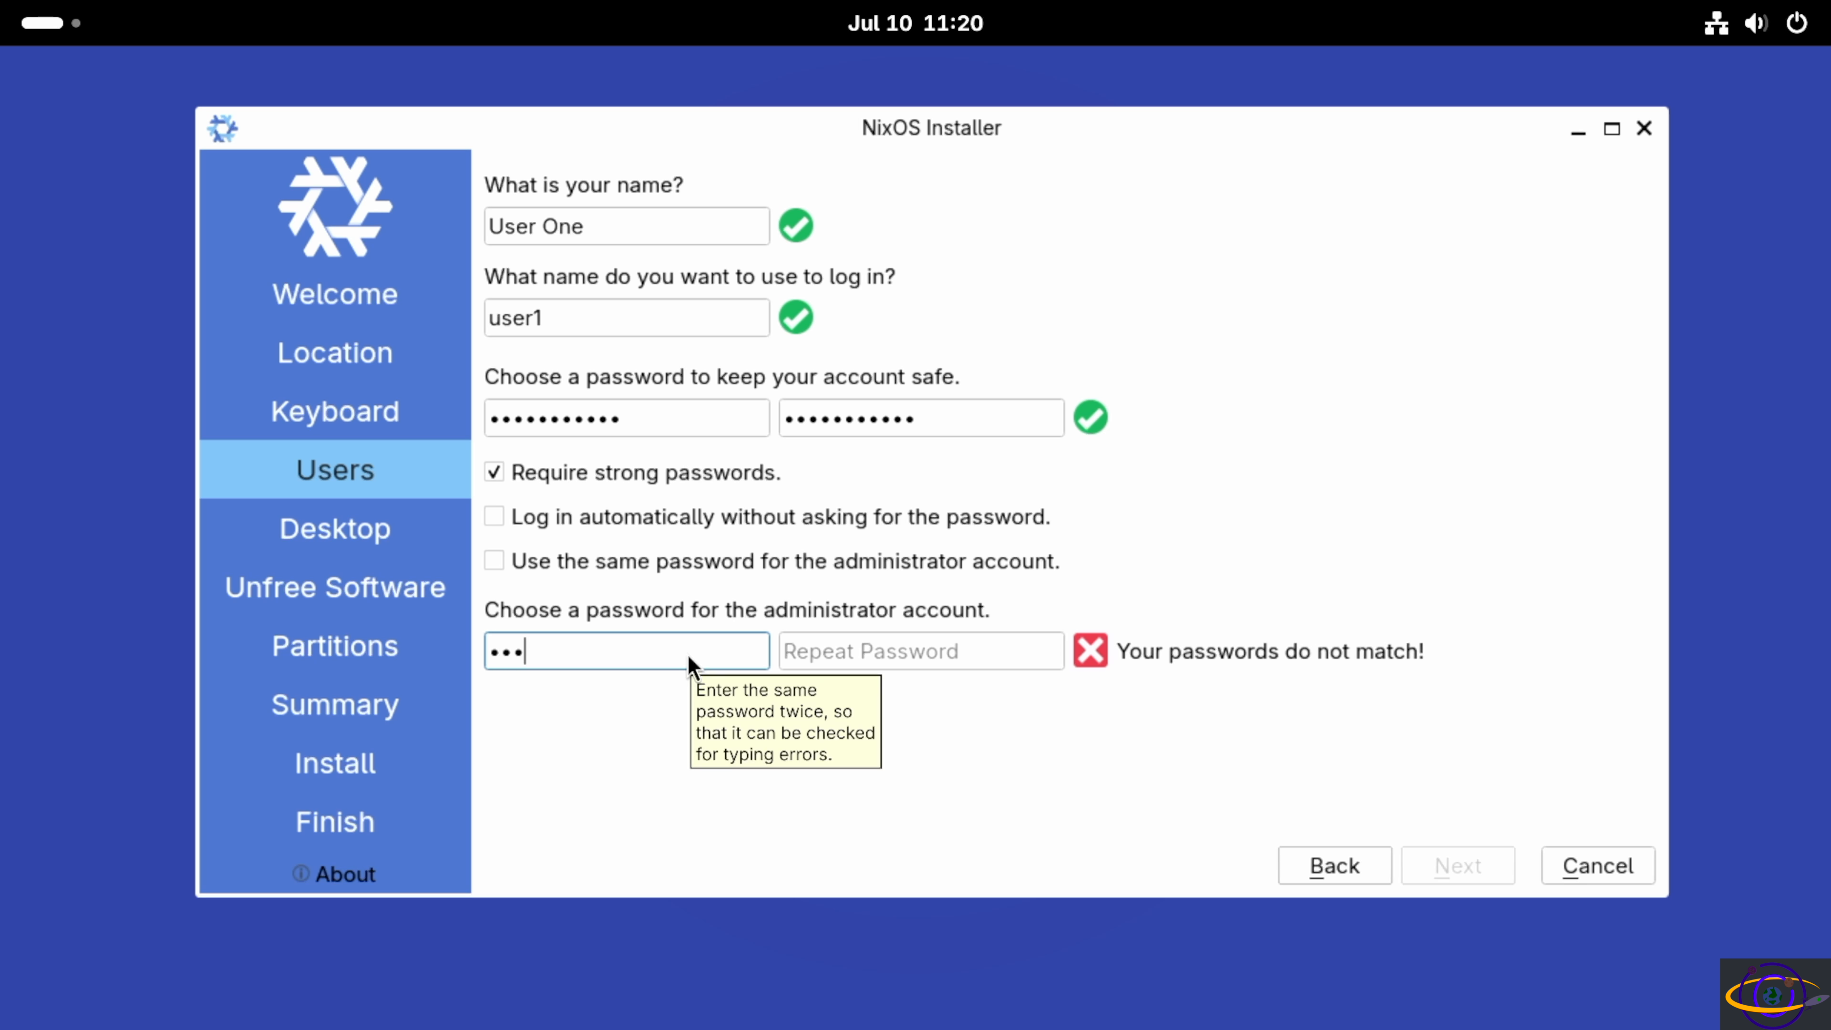
text(••••••••)
key(Tab)
text(•)
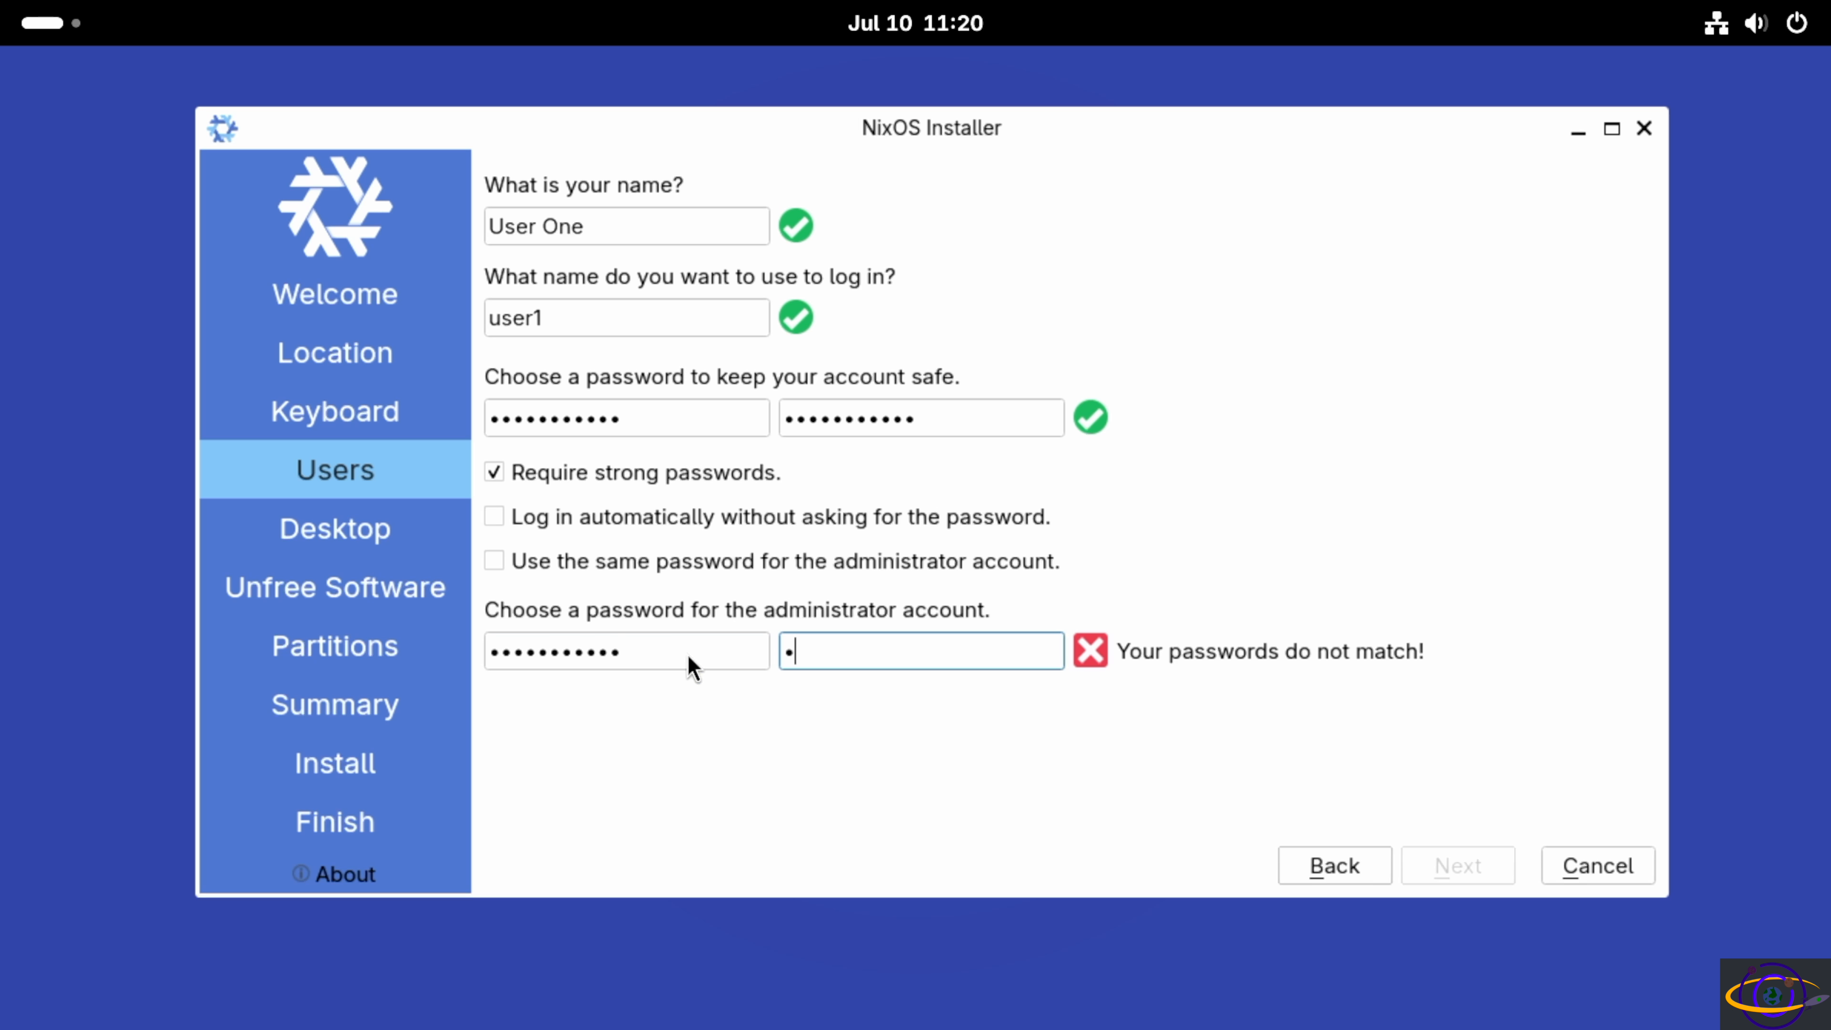
text(••••••••••)
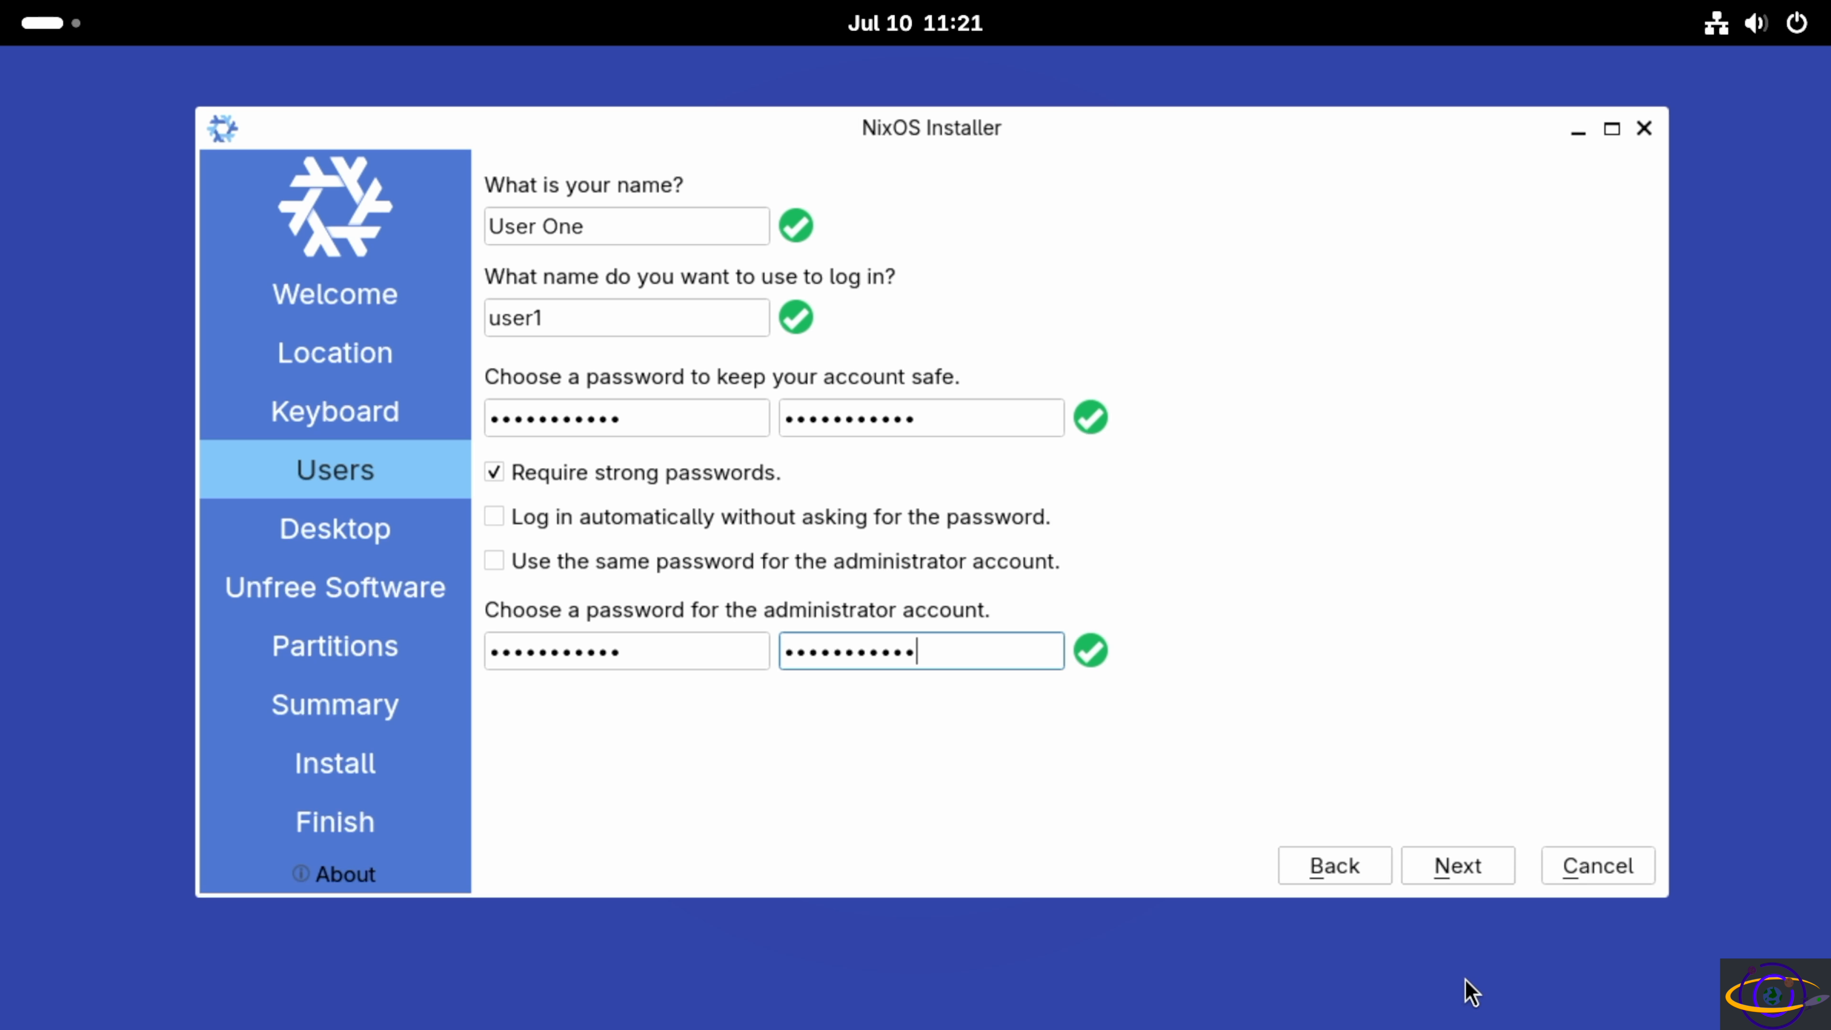
click(1467, 857)
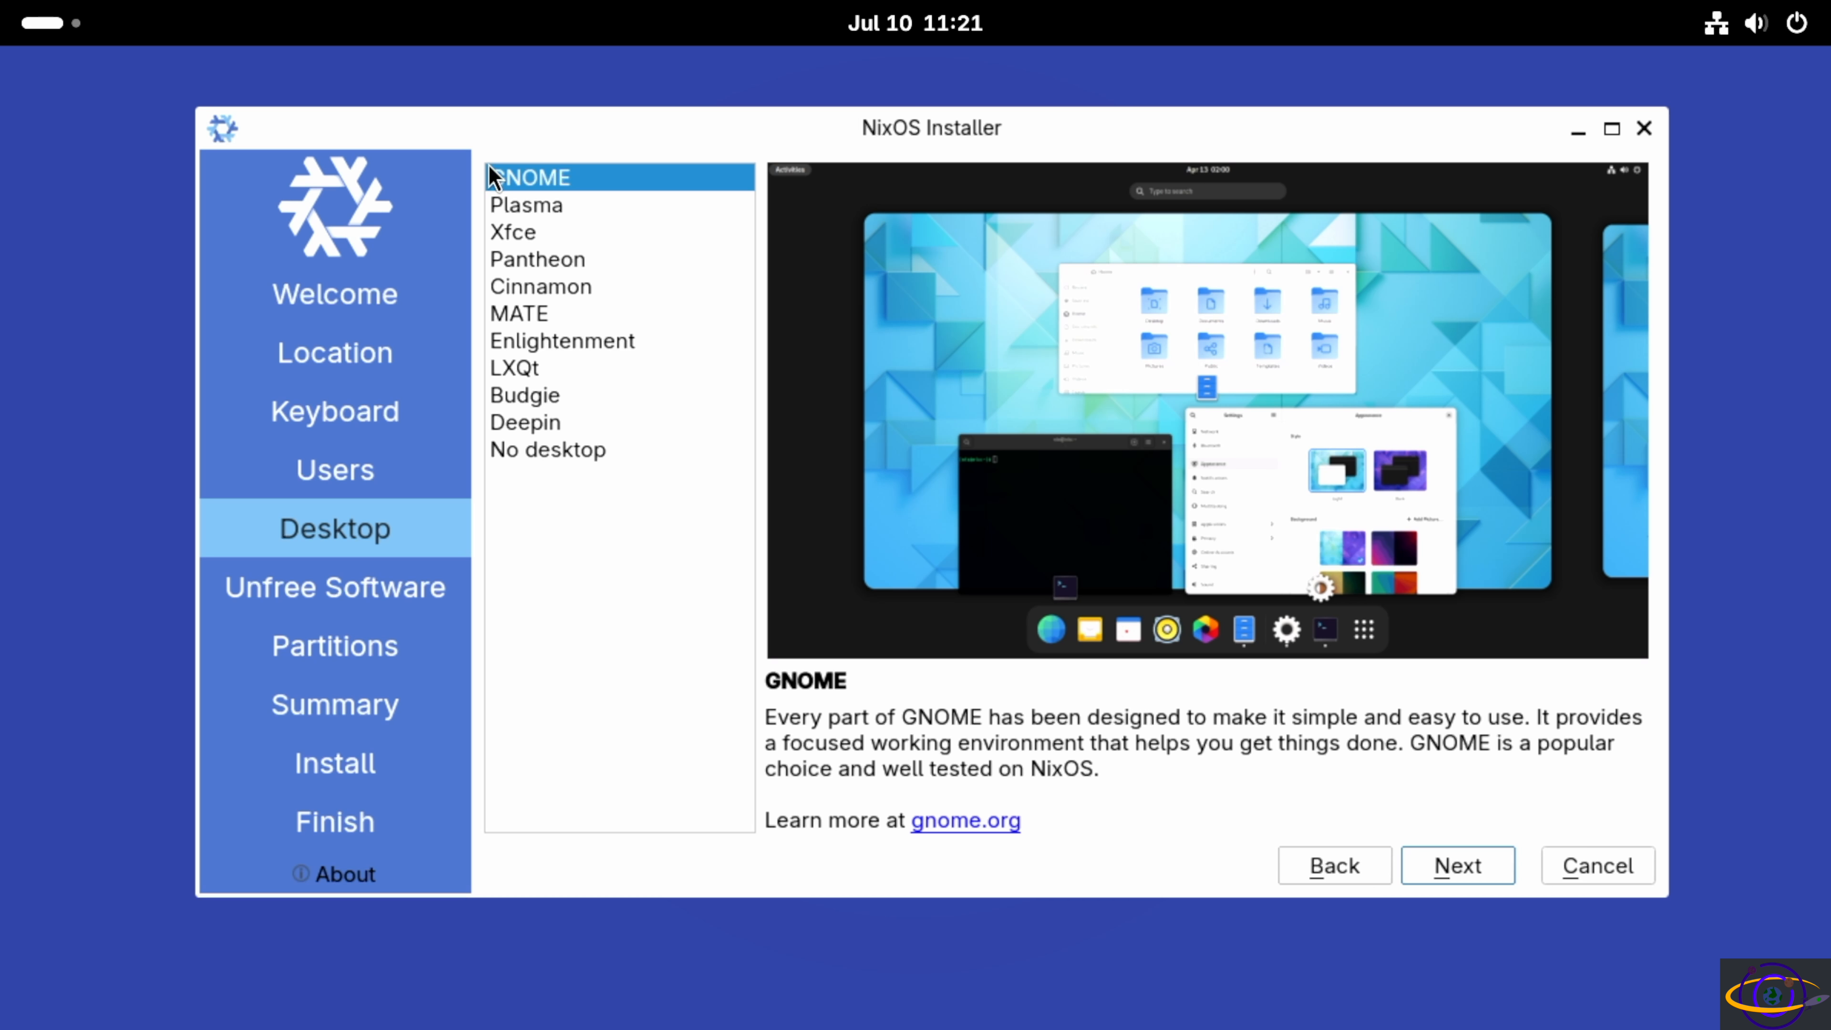
Preview the available desktop options one by one, from Plasma through Deepin to No desktop
click(533, 209)
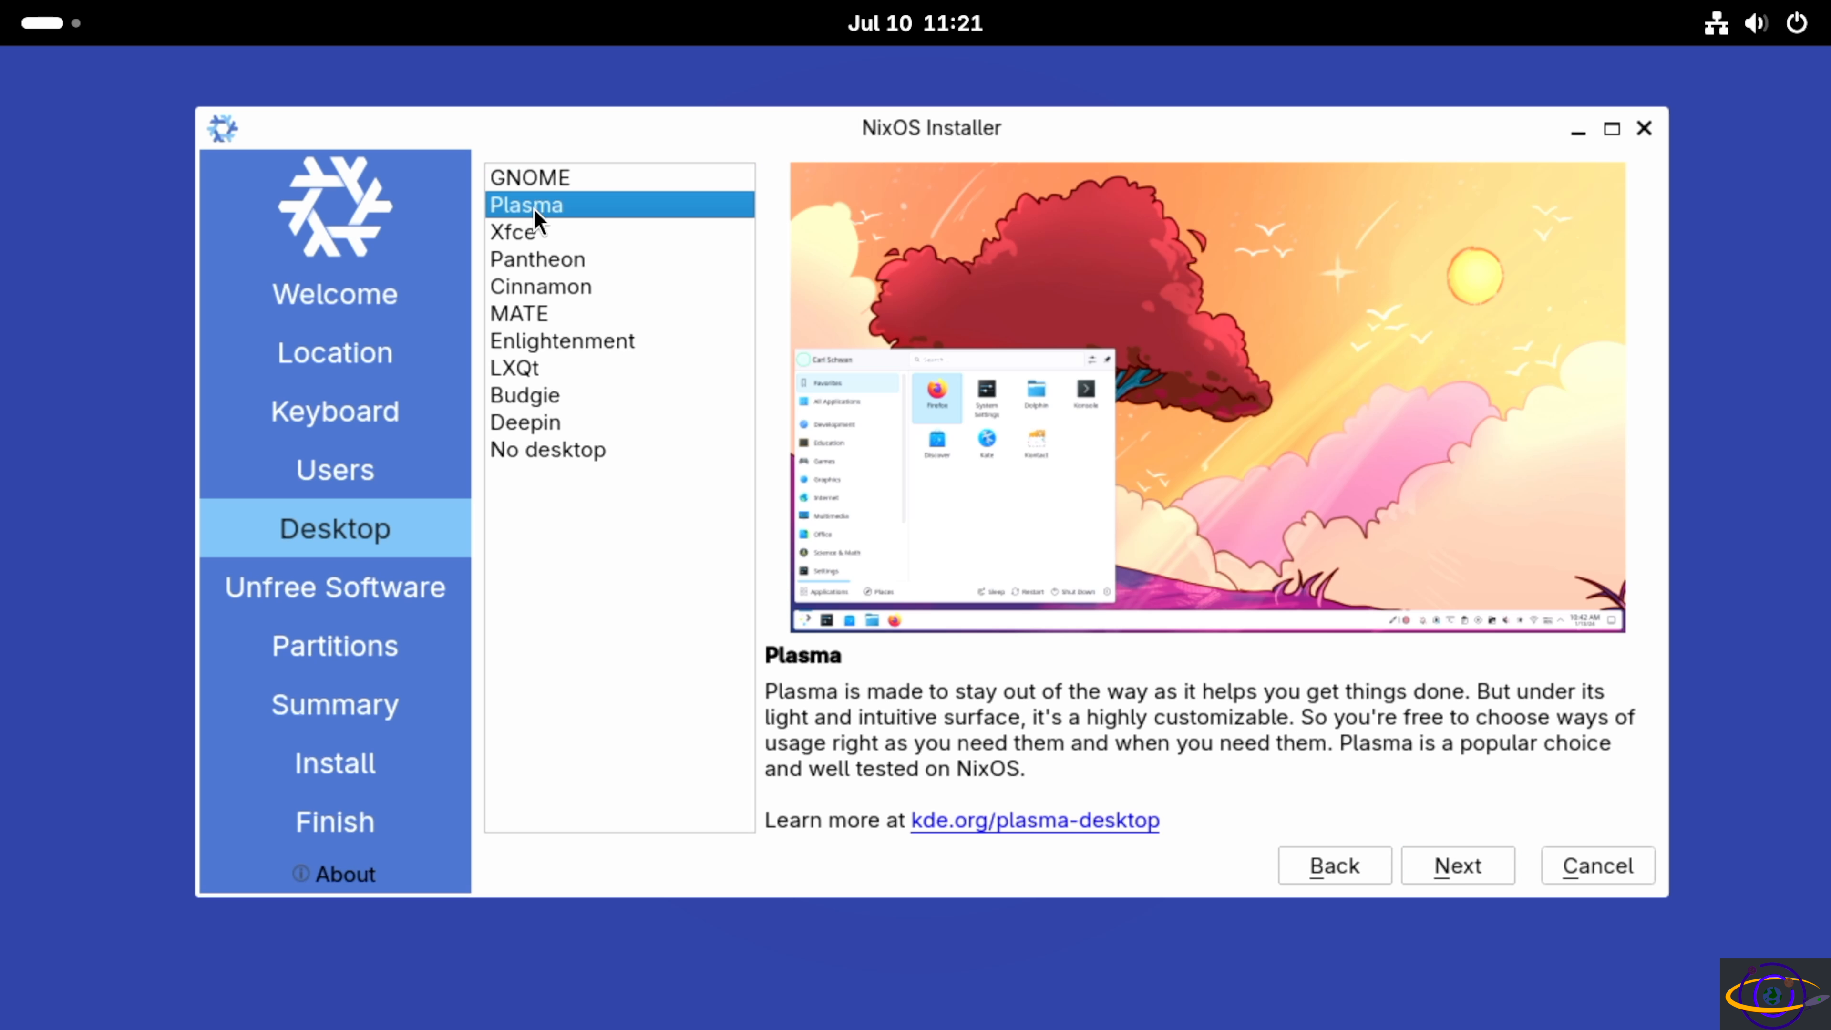
click(534, 240)
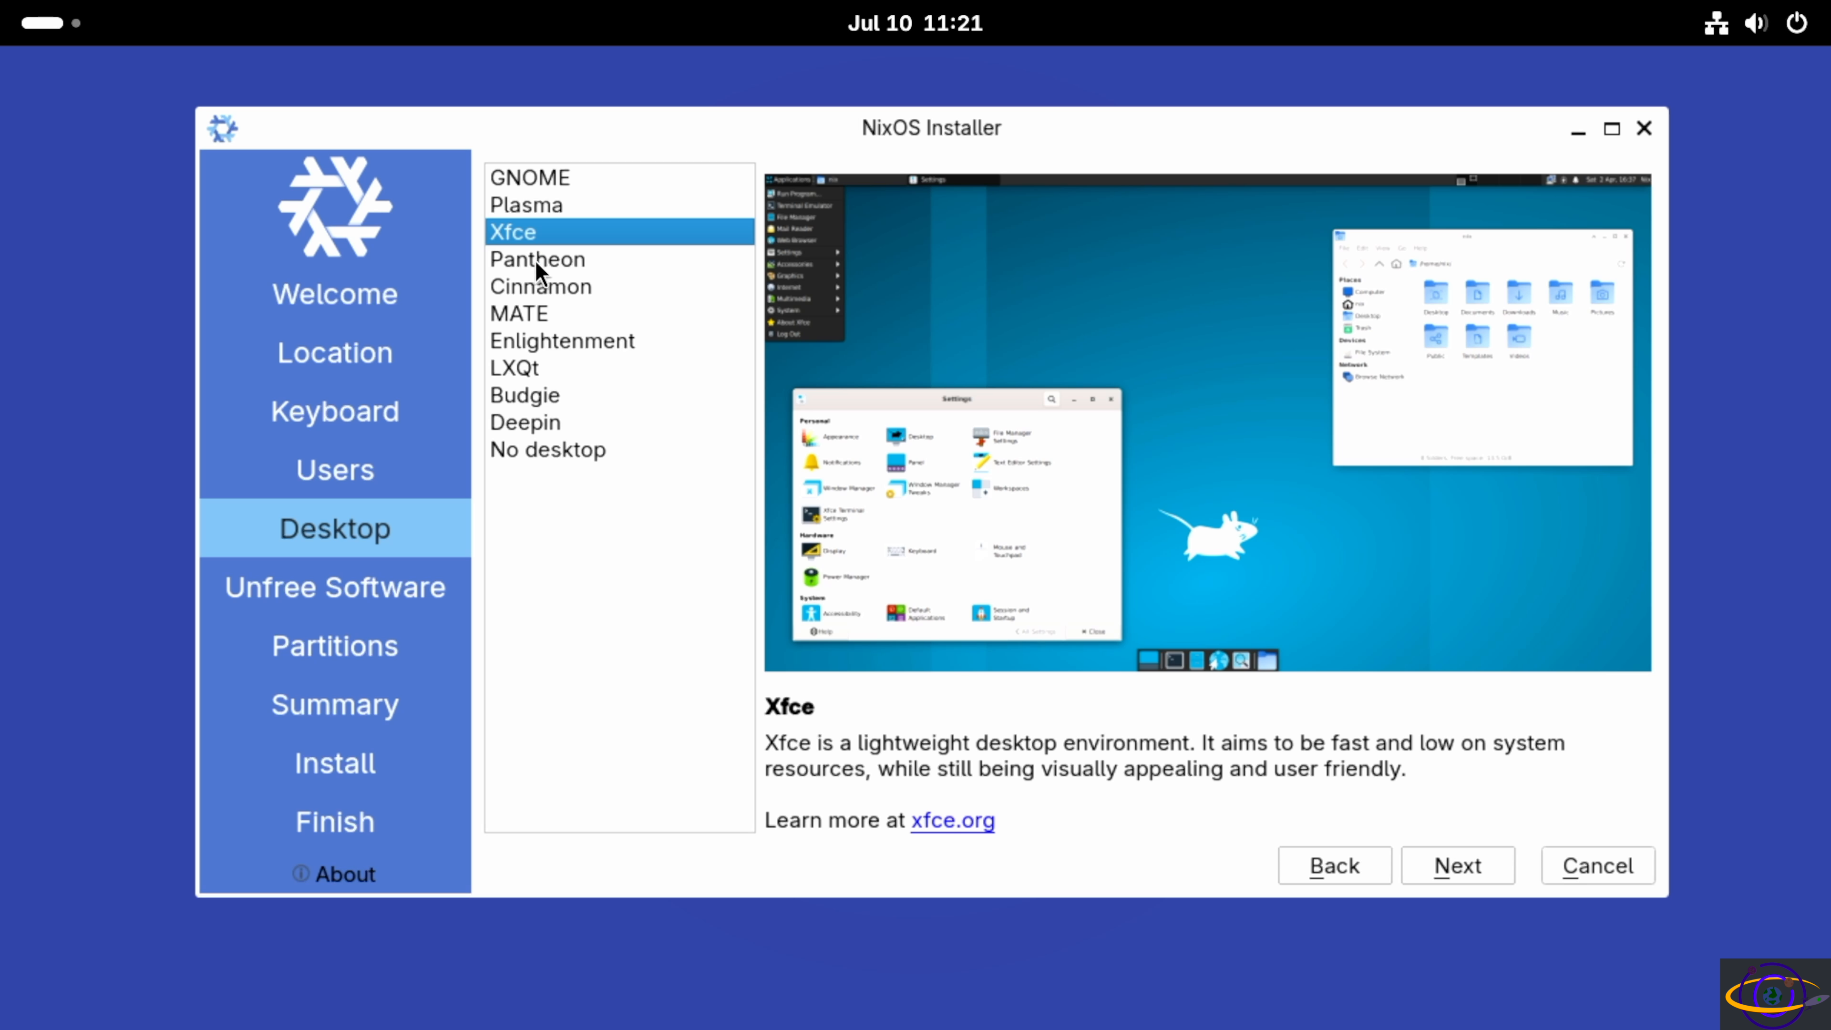
click(537, 267)
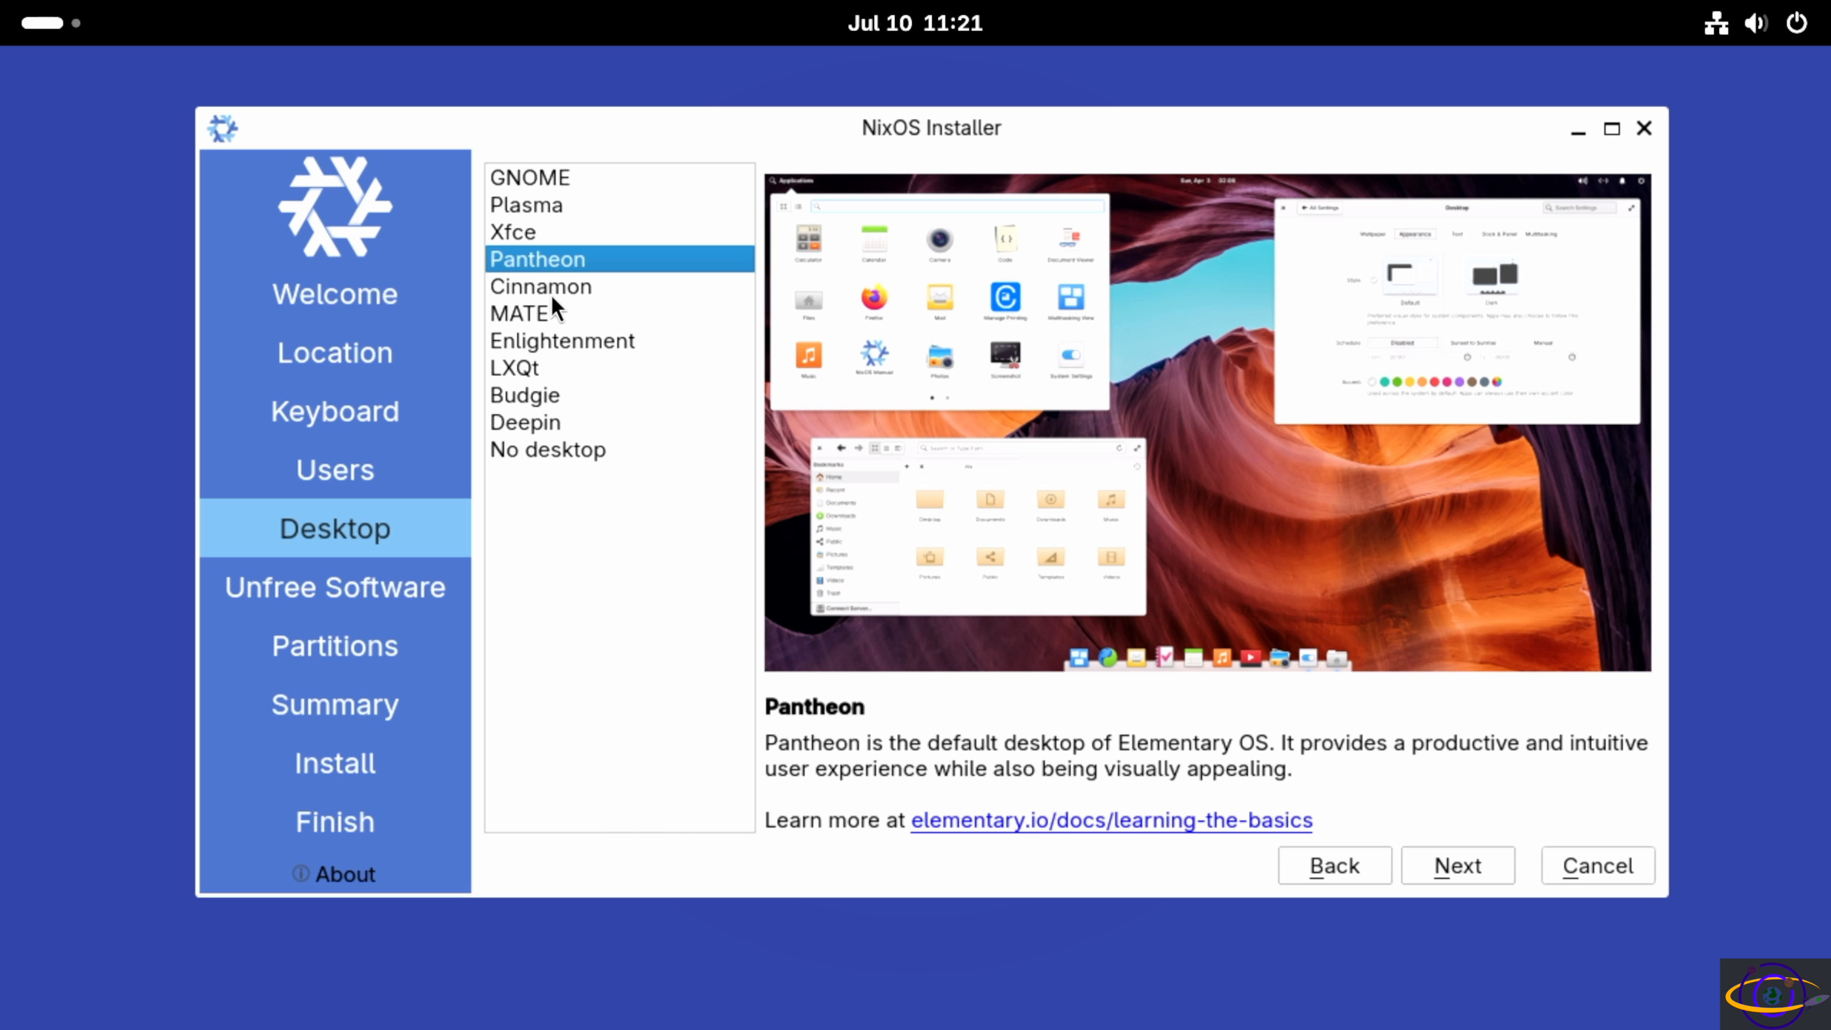
click(552, 289)
click(552, 318)
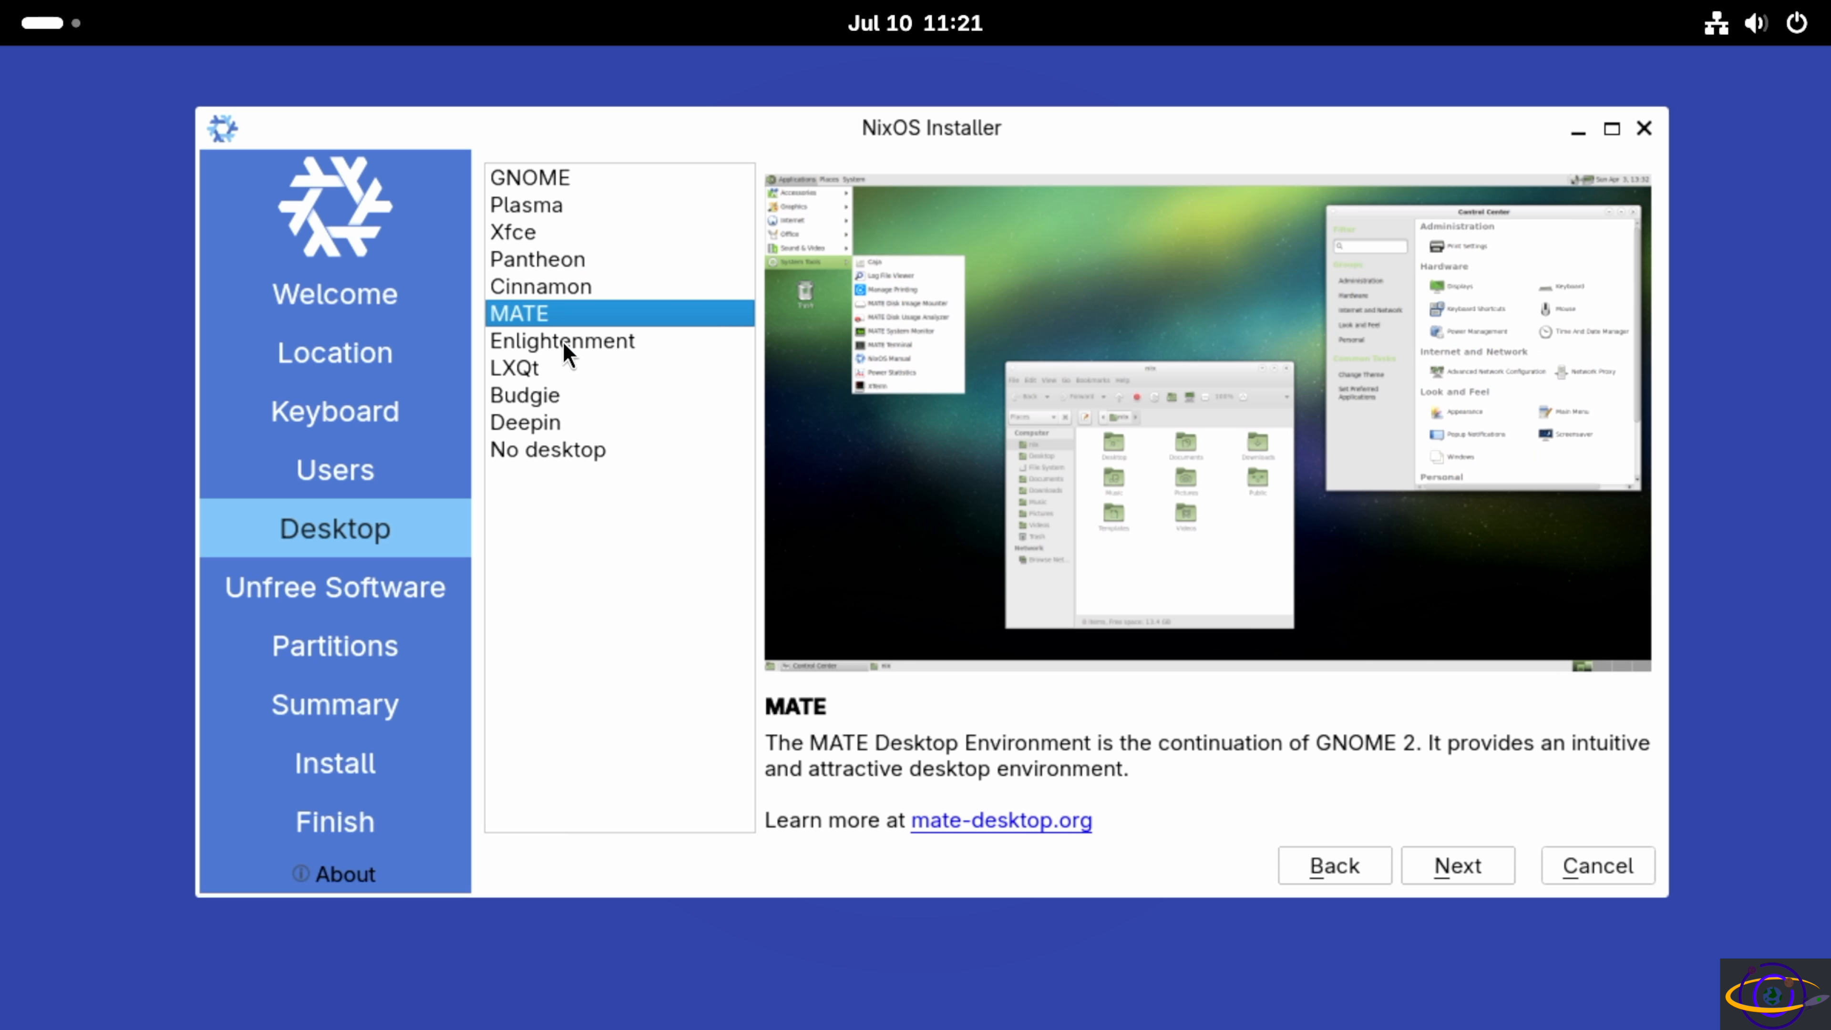
click(562, 344)
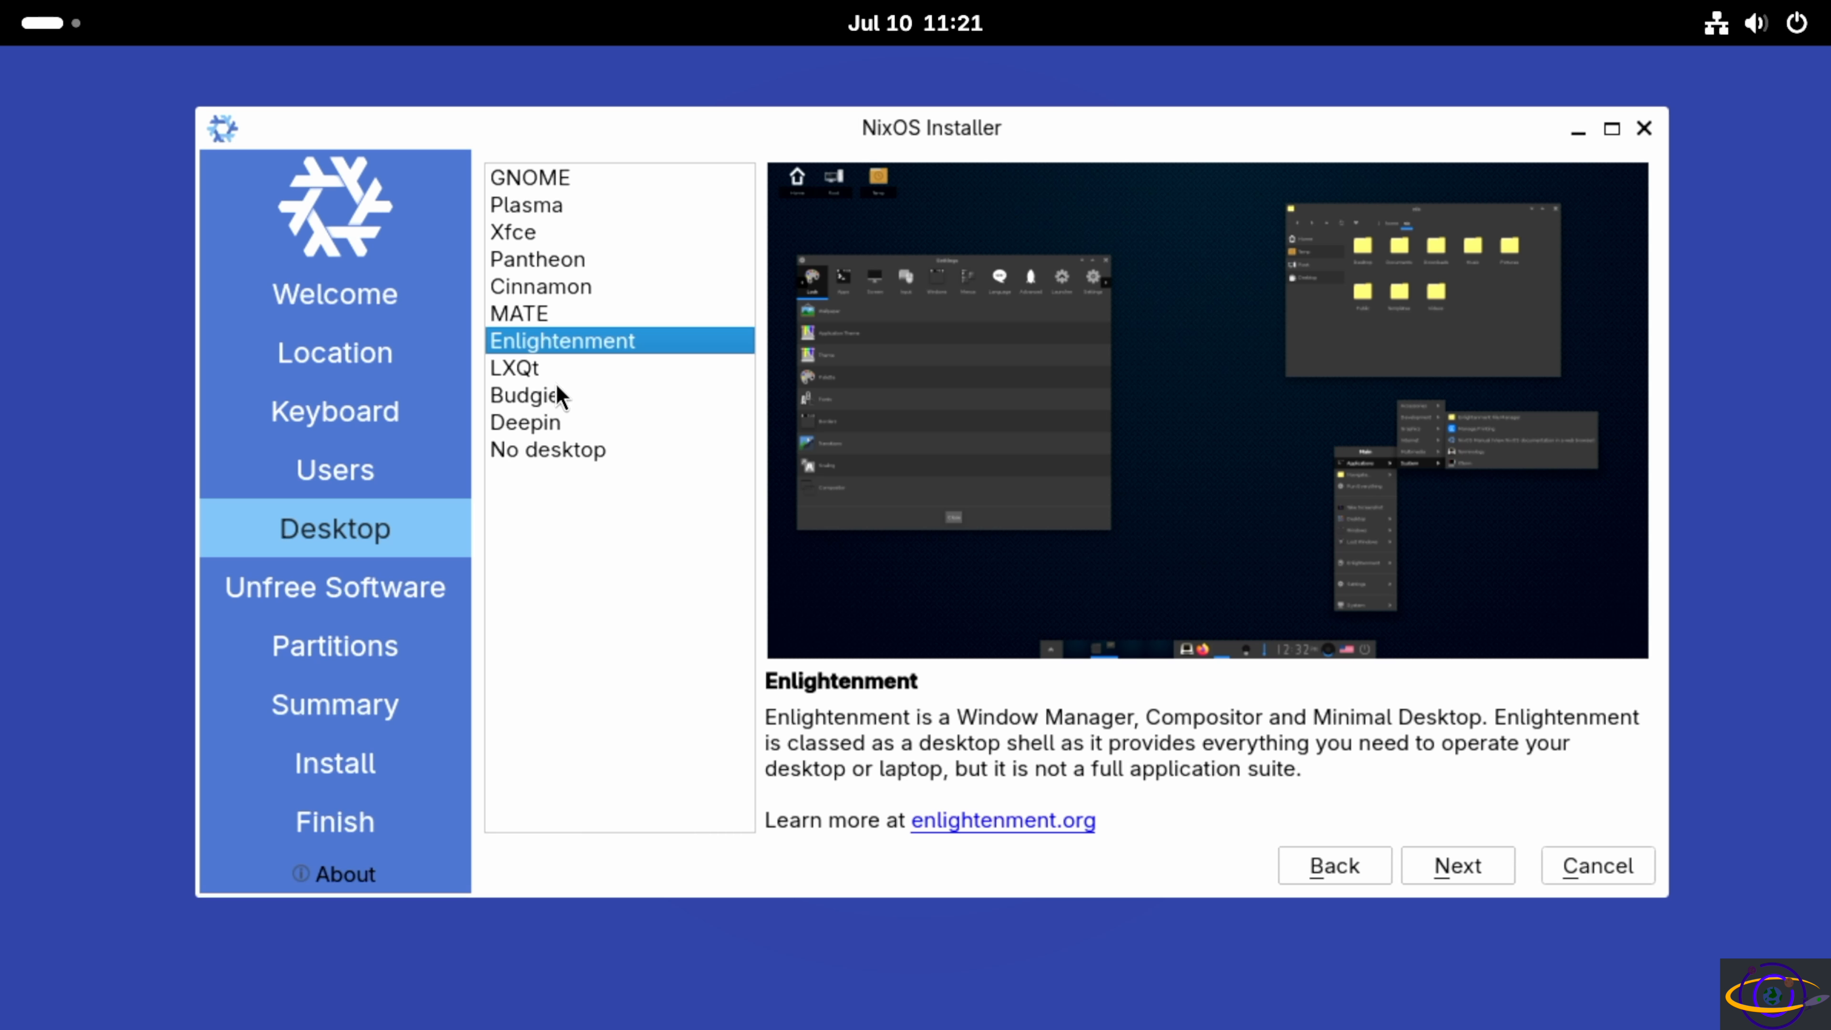
click(556, 380)
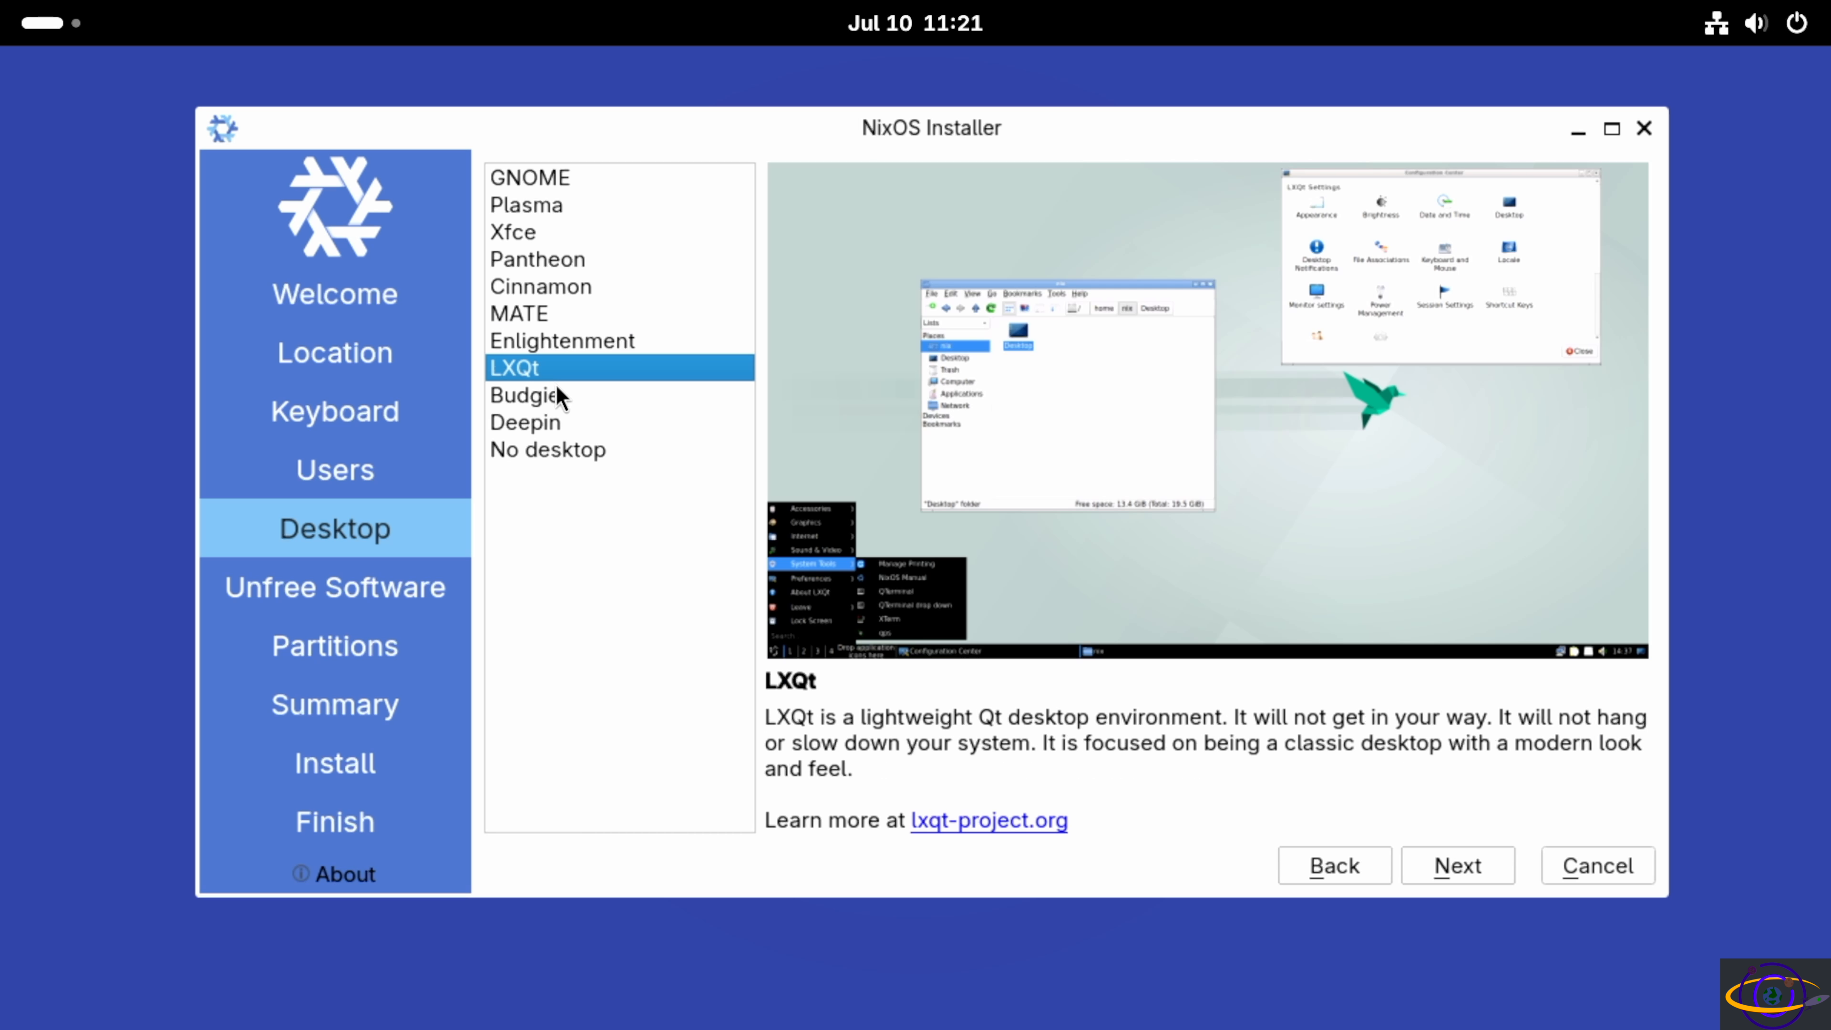
click(559, 395)
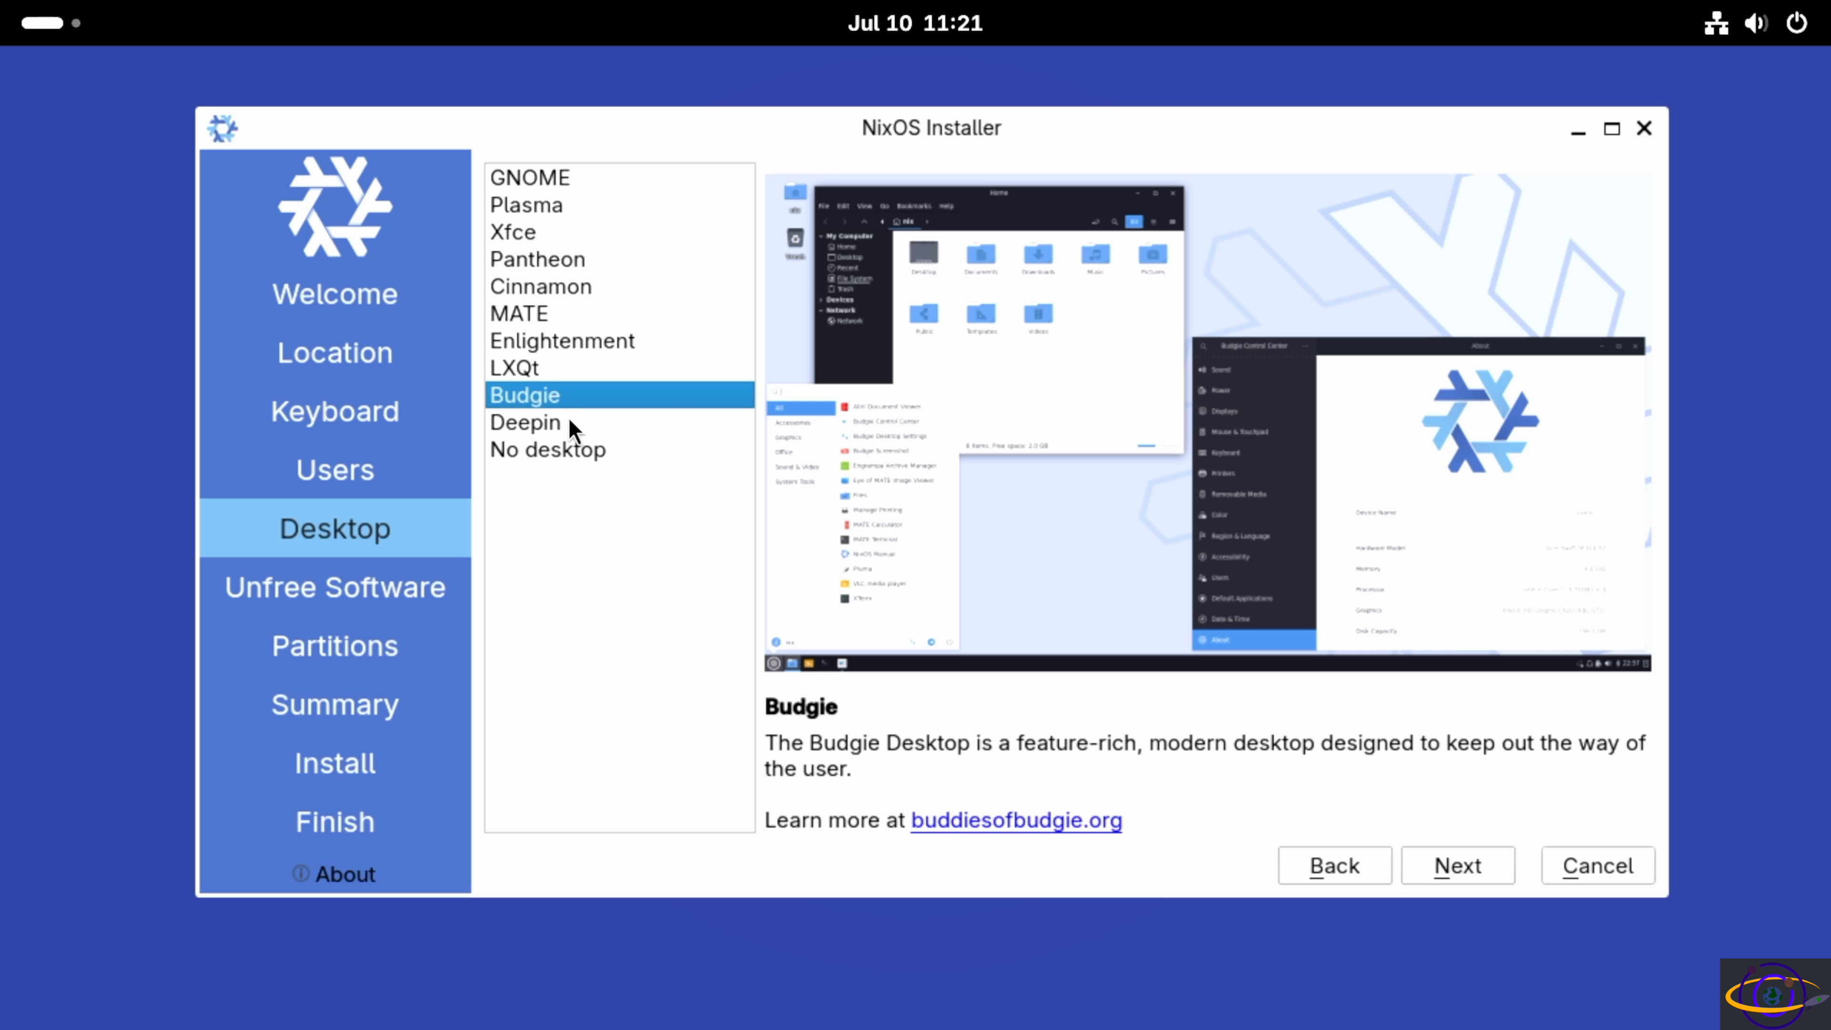
click(569, 424)
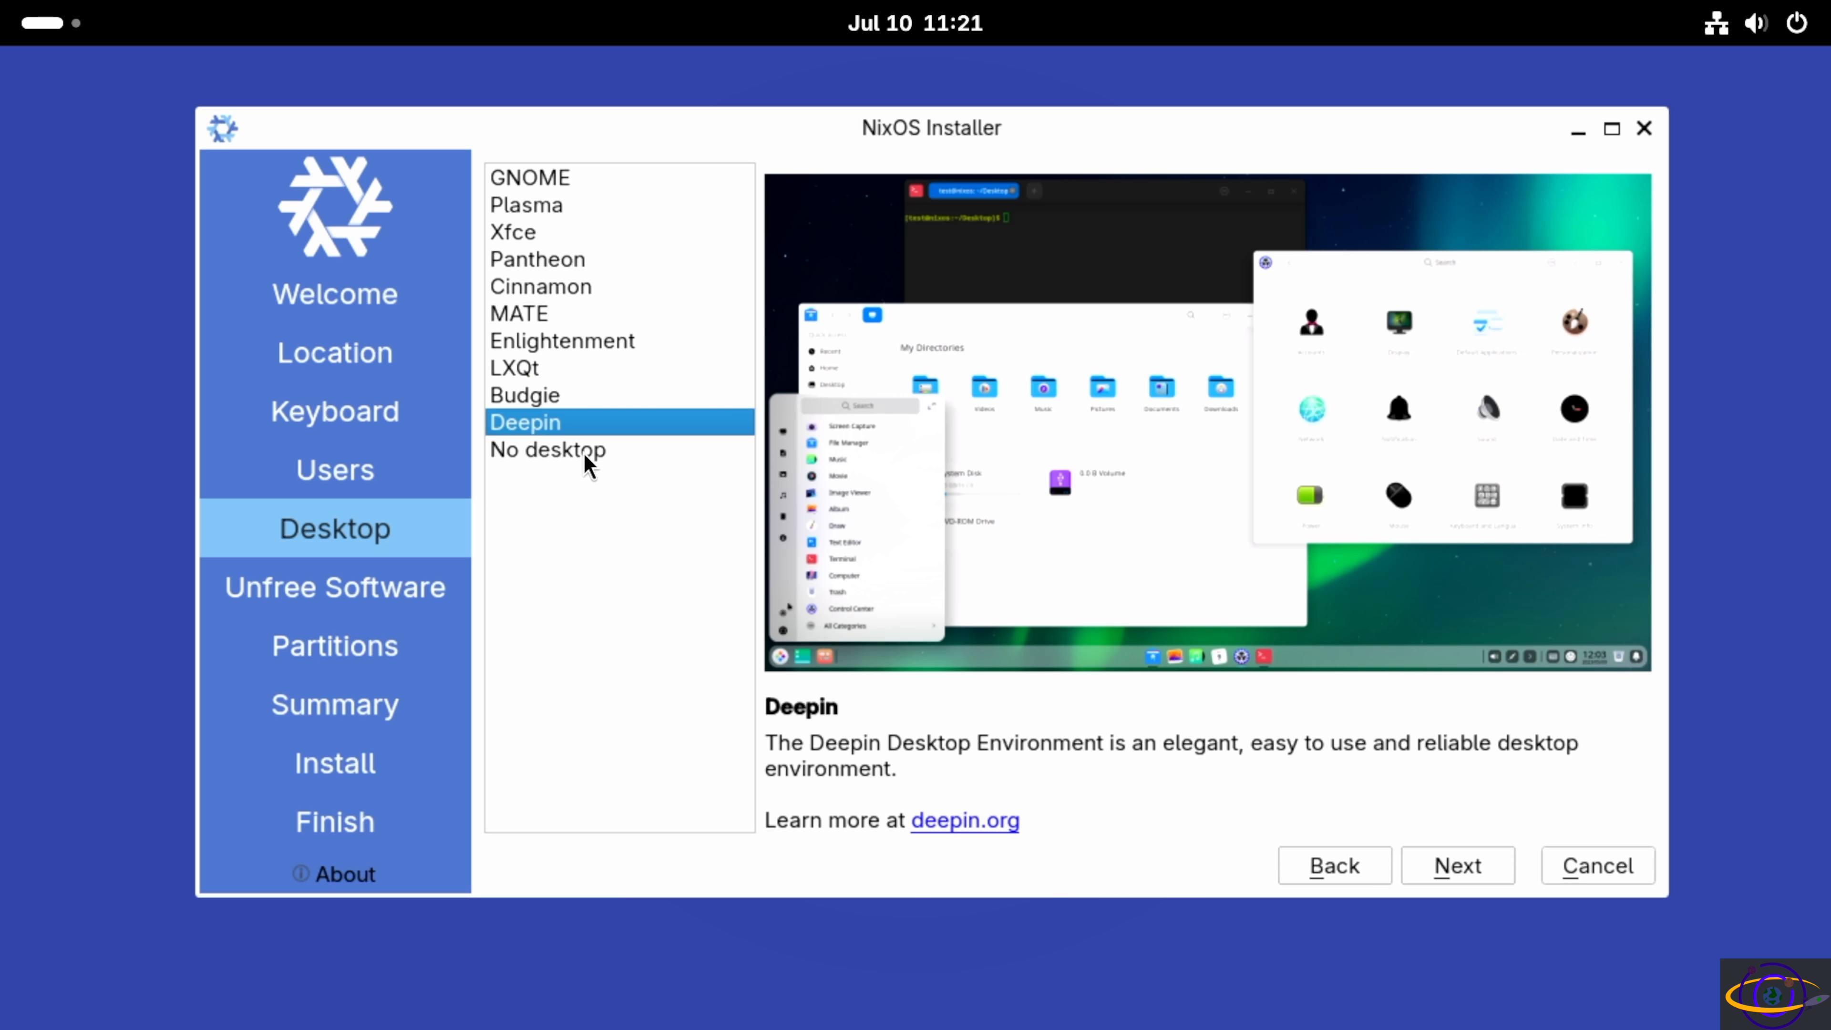
click(584, 452)
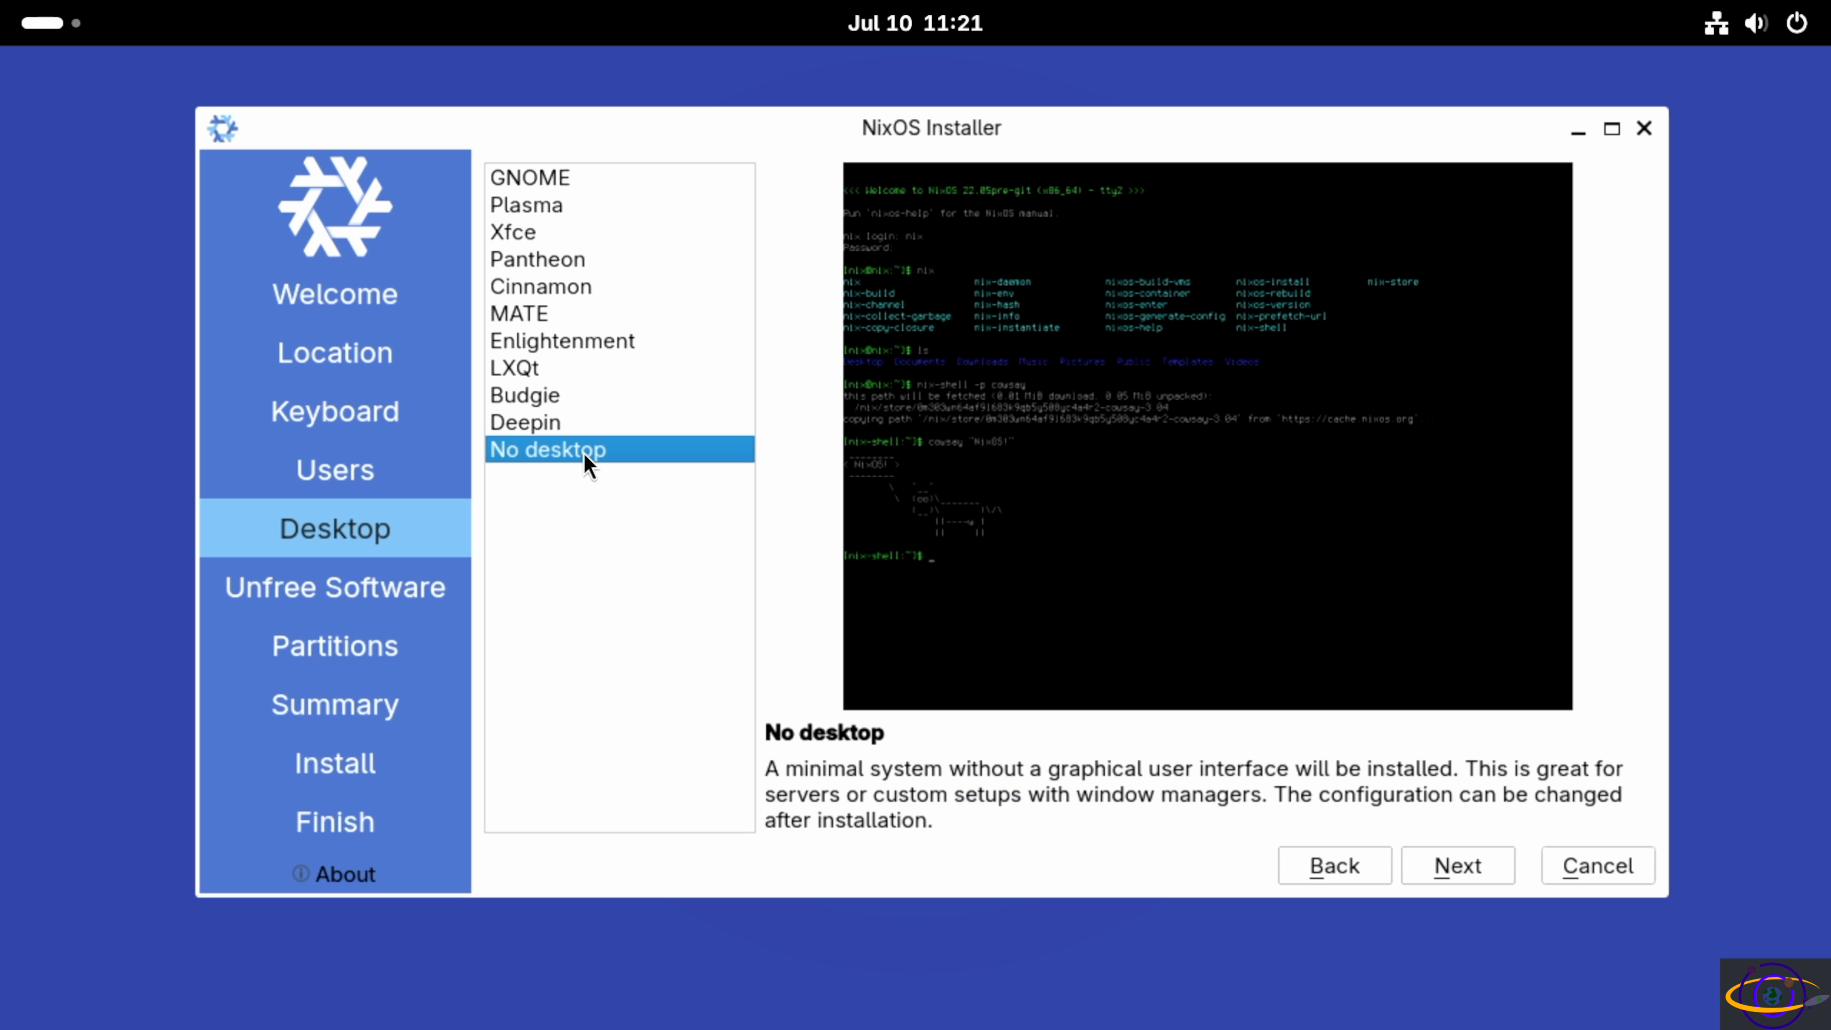
Choose GNOME as the desktop and allow unfree software, continuing to the partitioning page
click(531, 181)
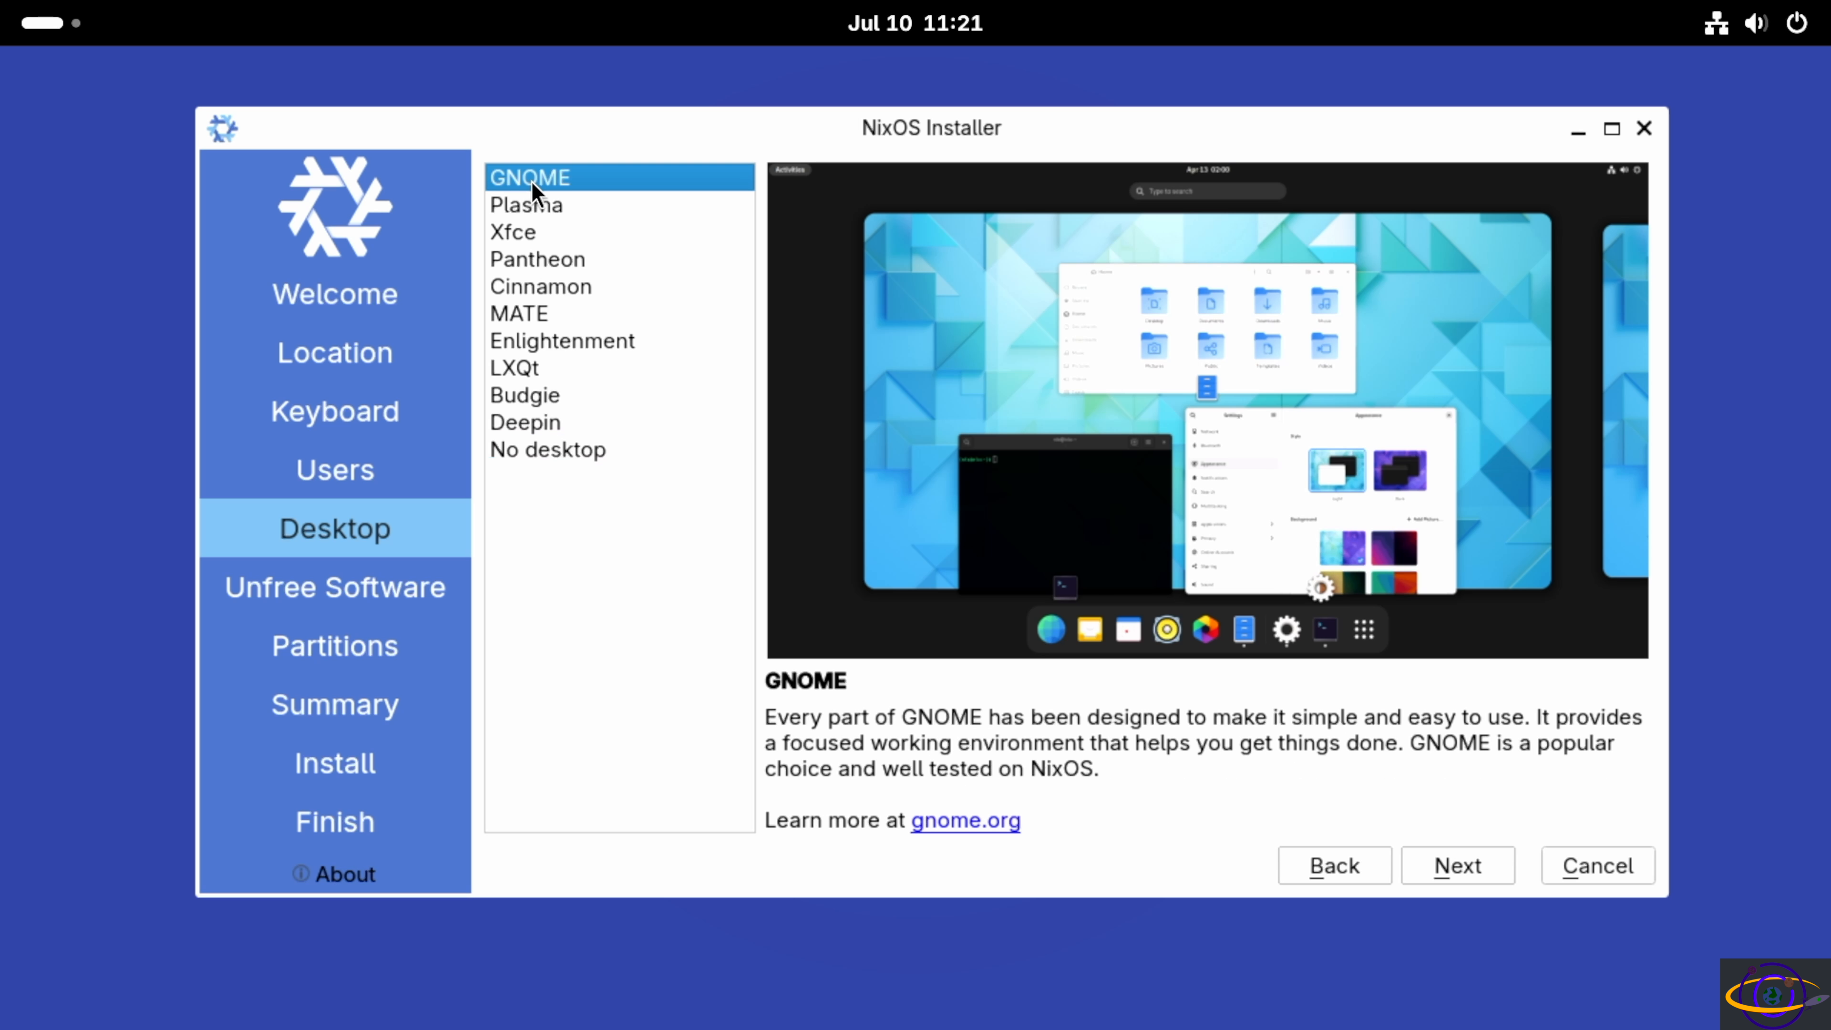
click(1481, 859)
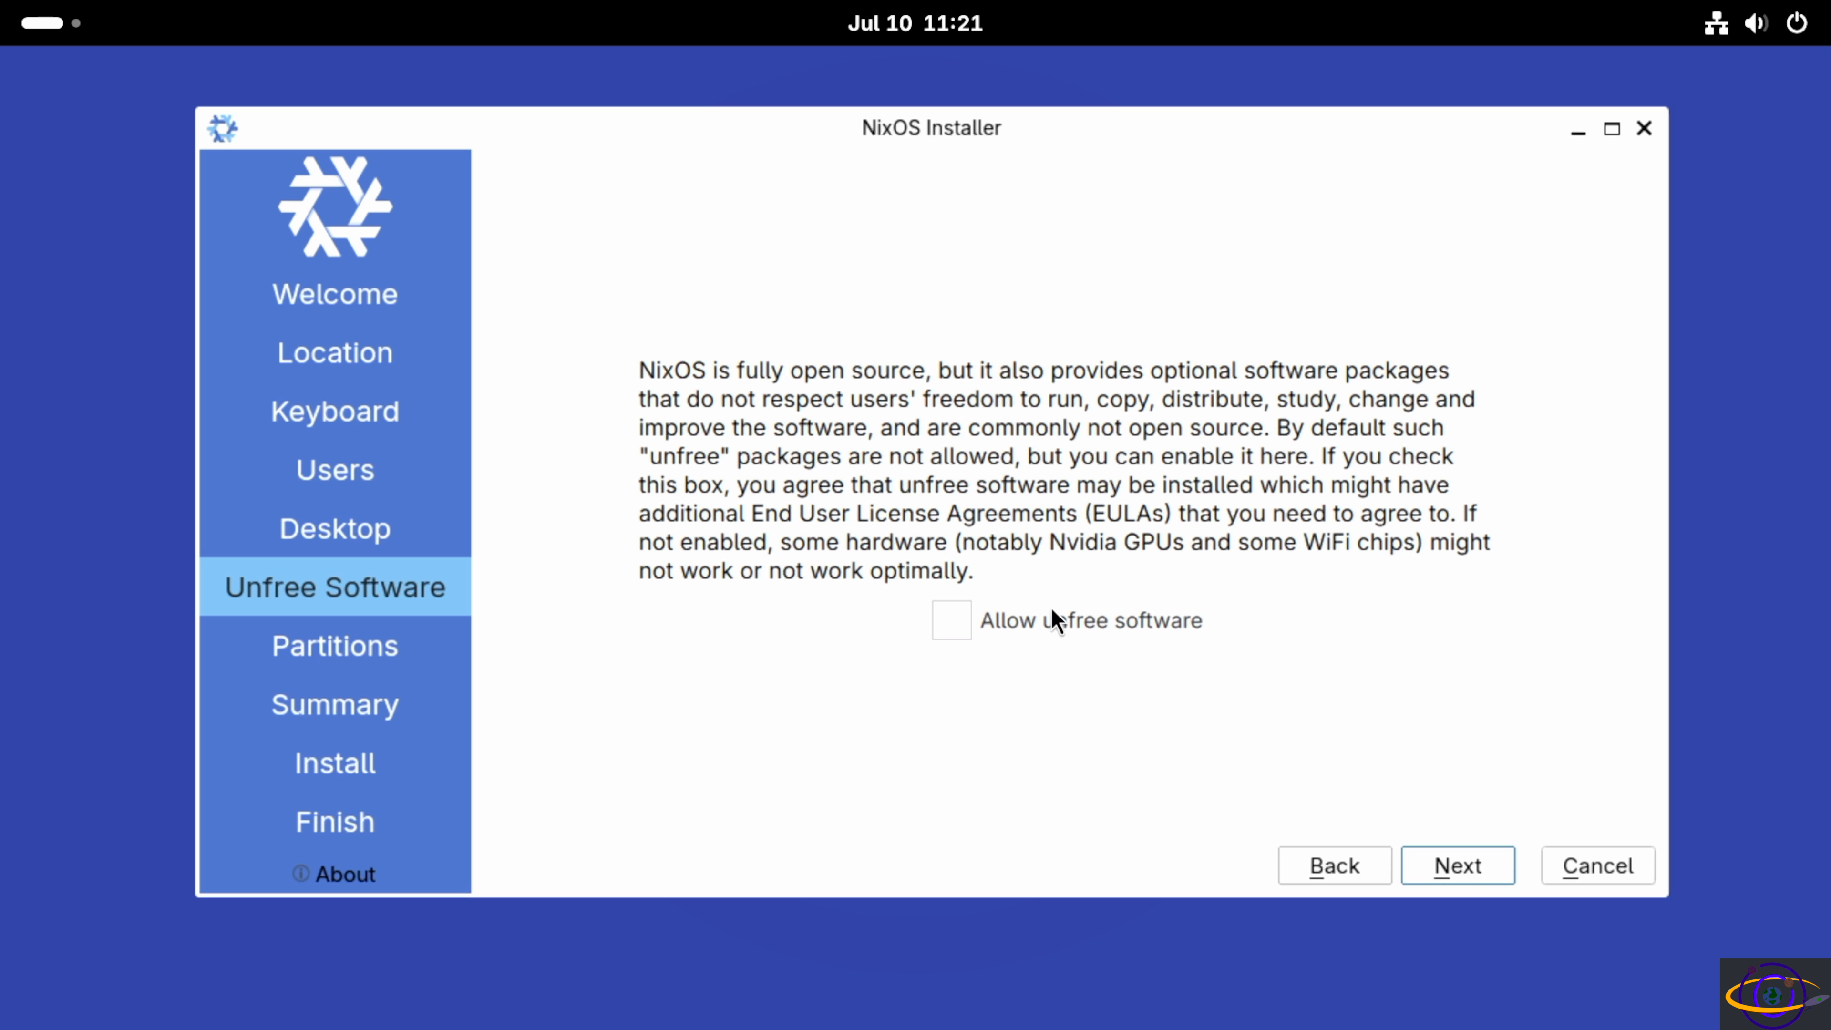
click(959, 613)
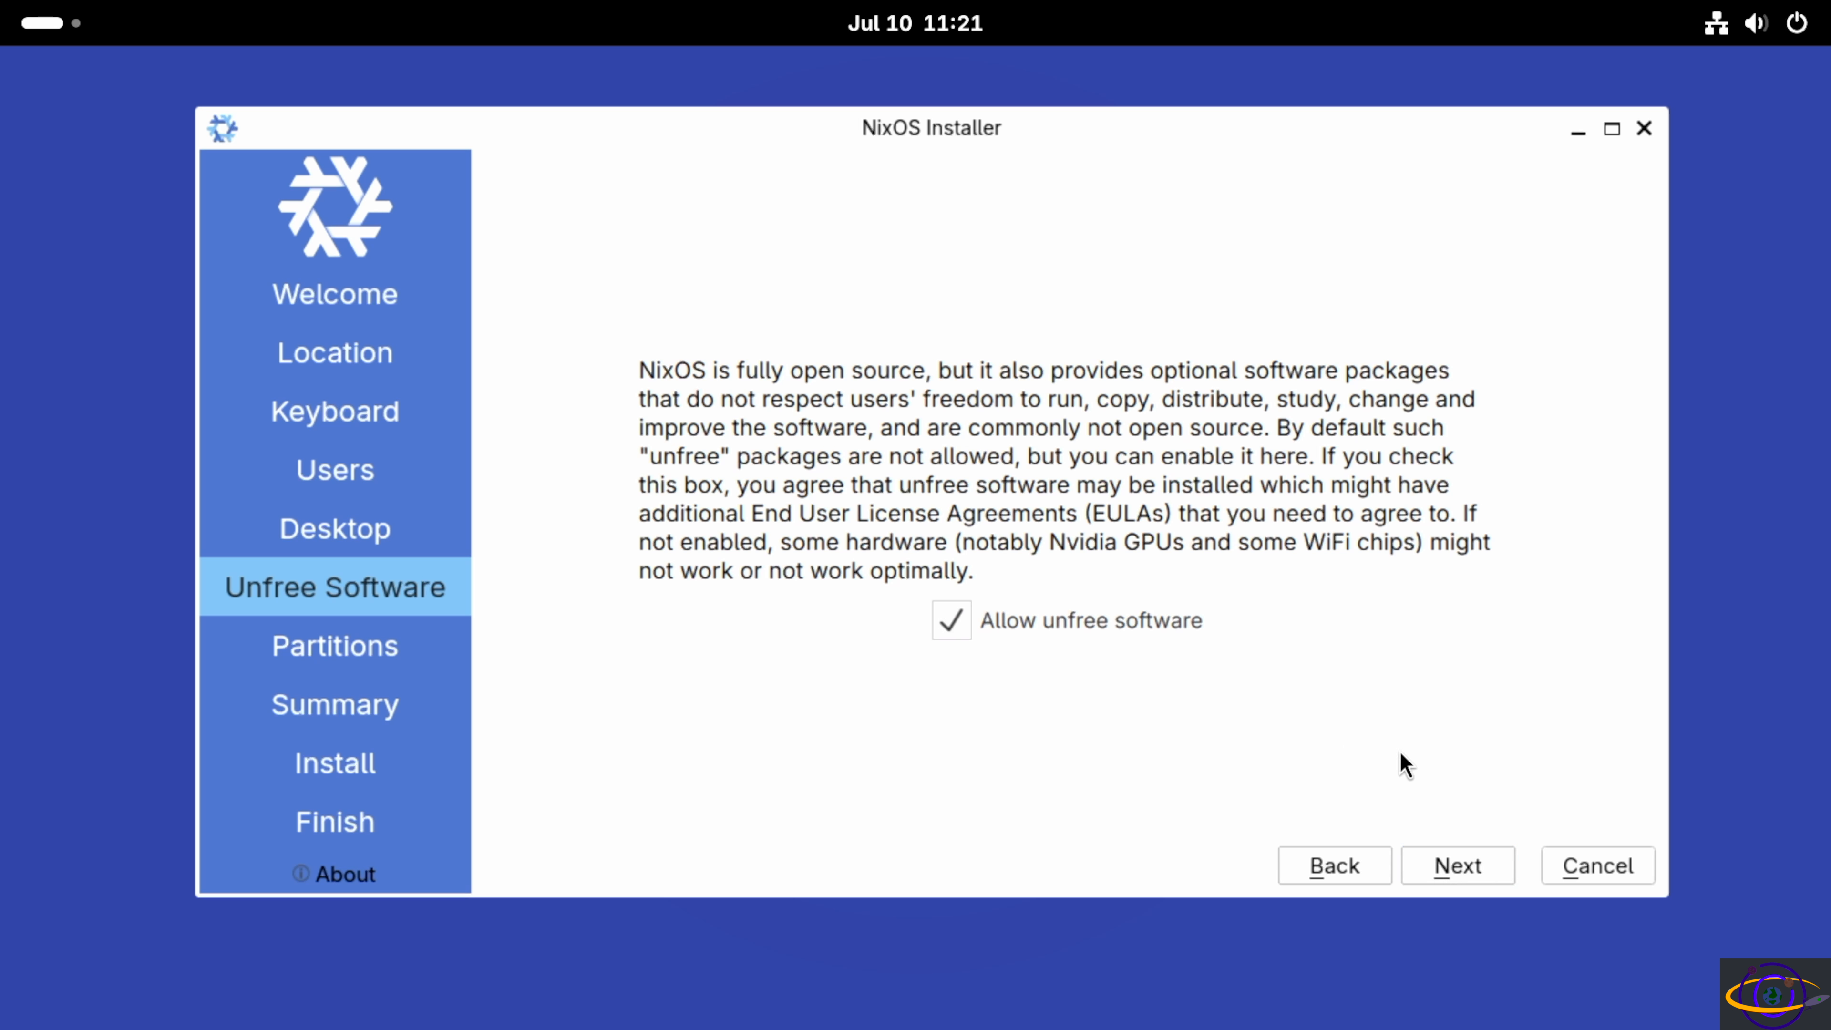
click(1483, 862)
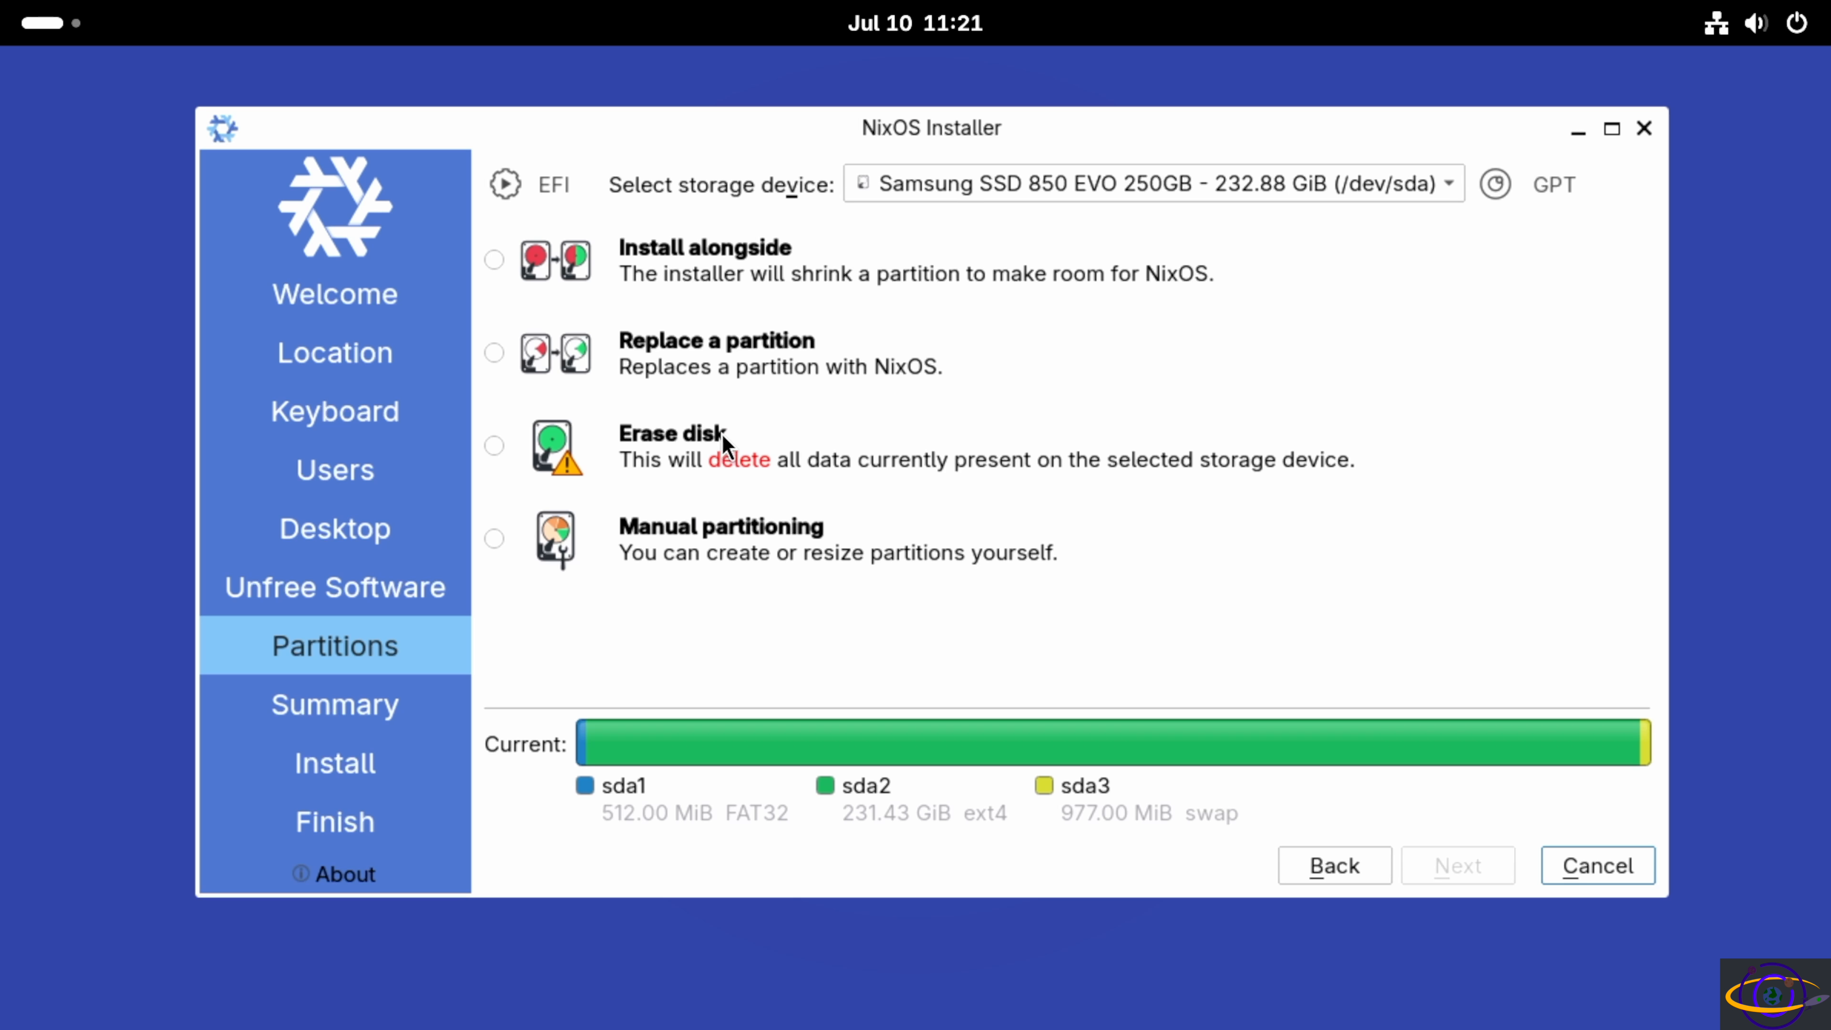
Choose to erase the Samsung SSD and select the Swap (no Hibernate) option
click(651, 461)
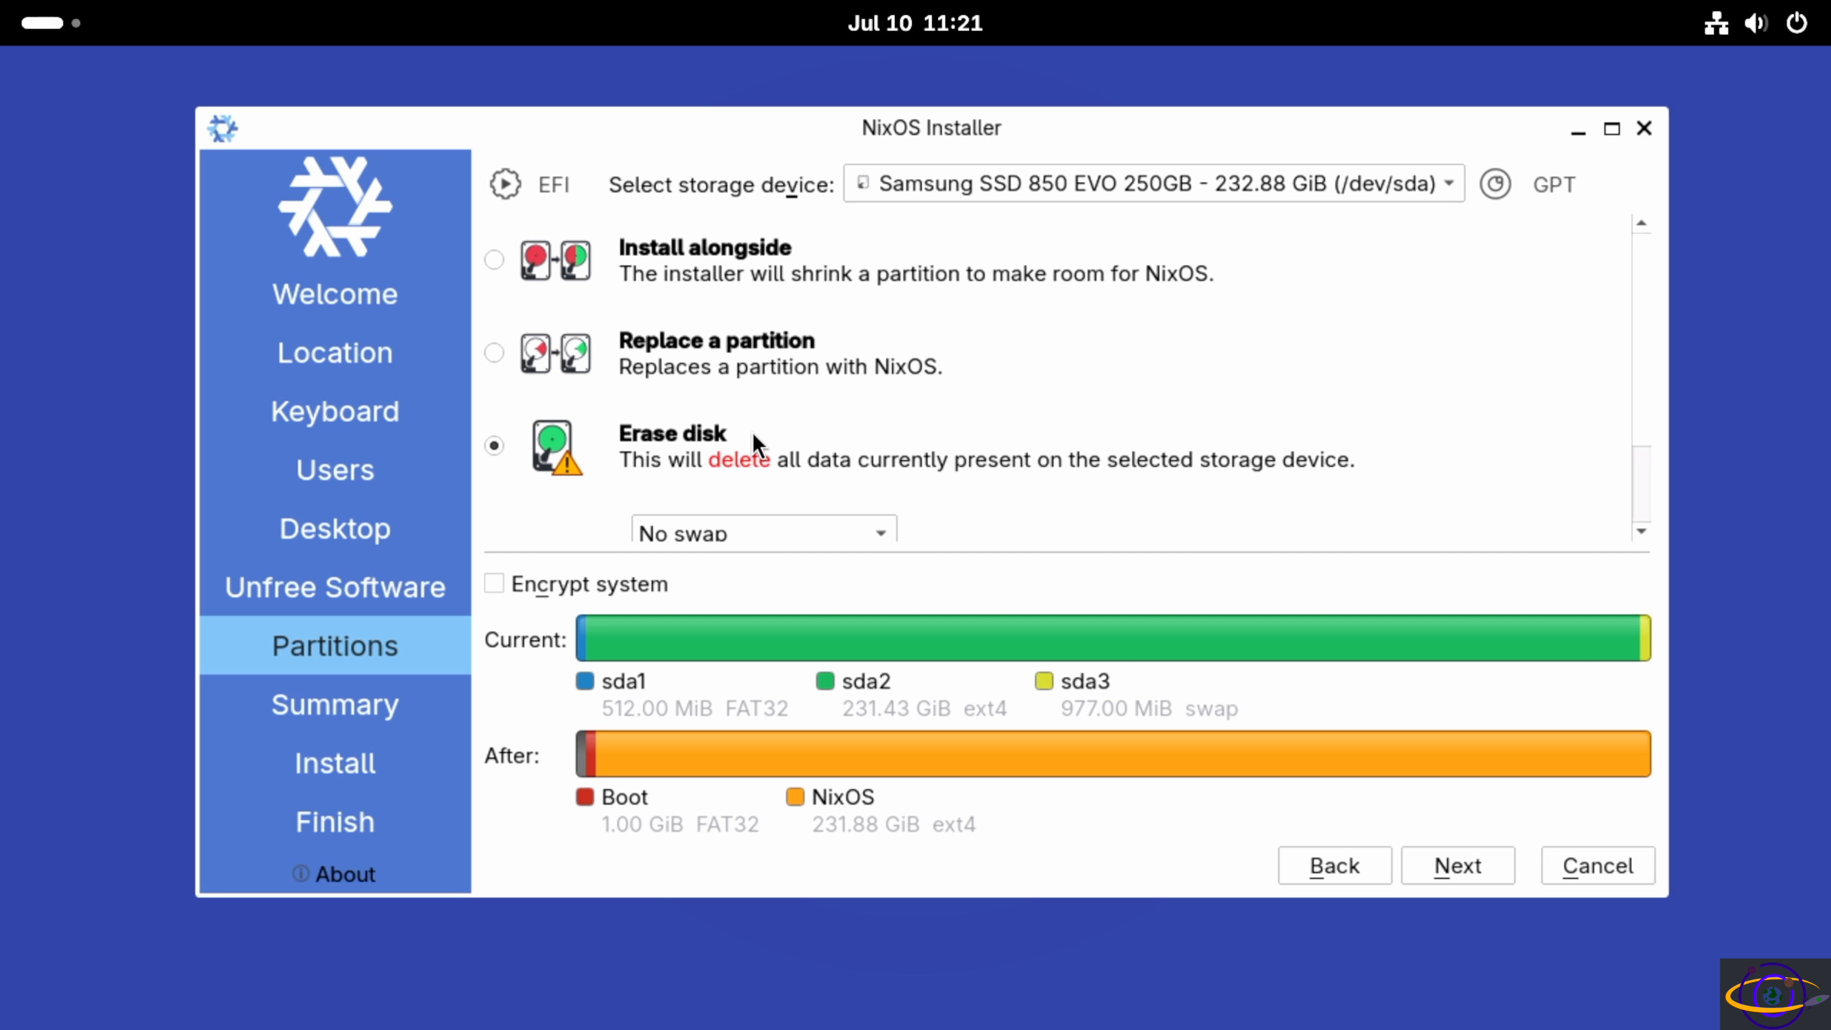
scroll(756, 458, down, 2)
scroll(757, 458, up, 1)
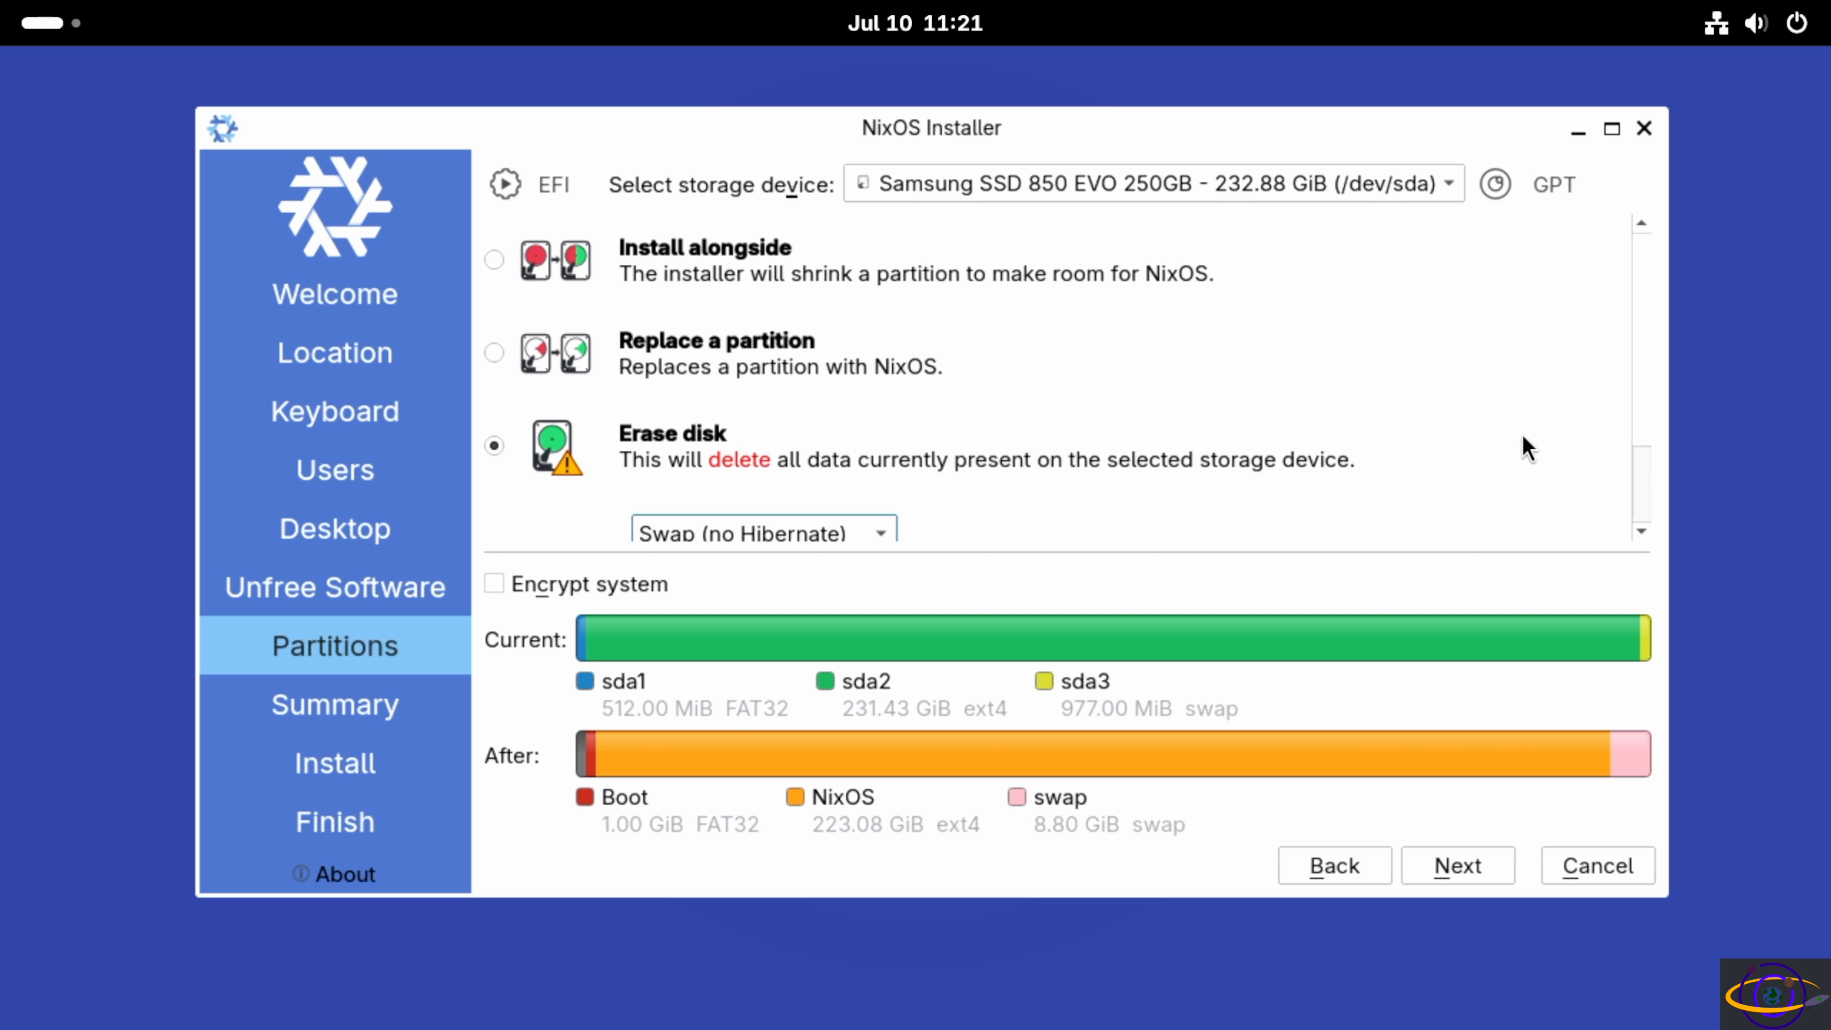
drag(1634, 425, 1634, 523)
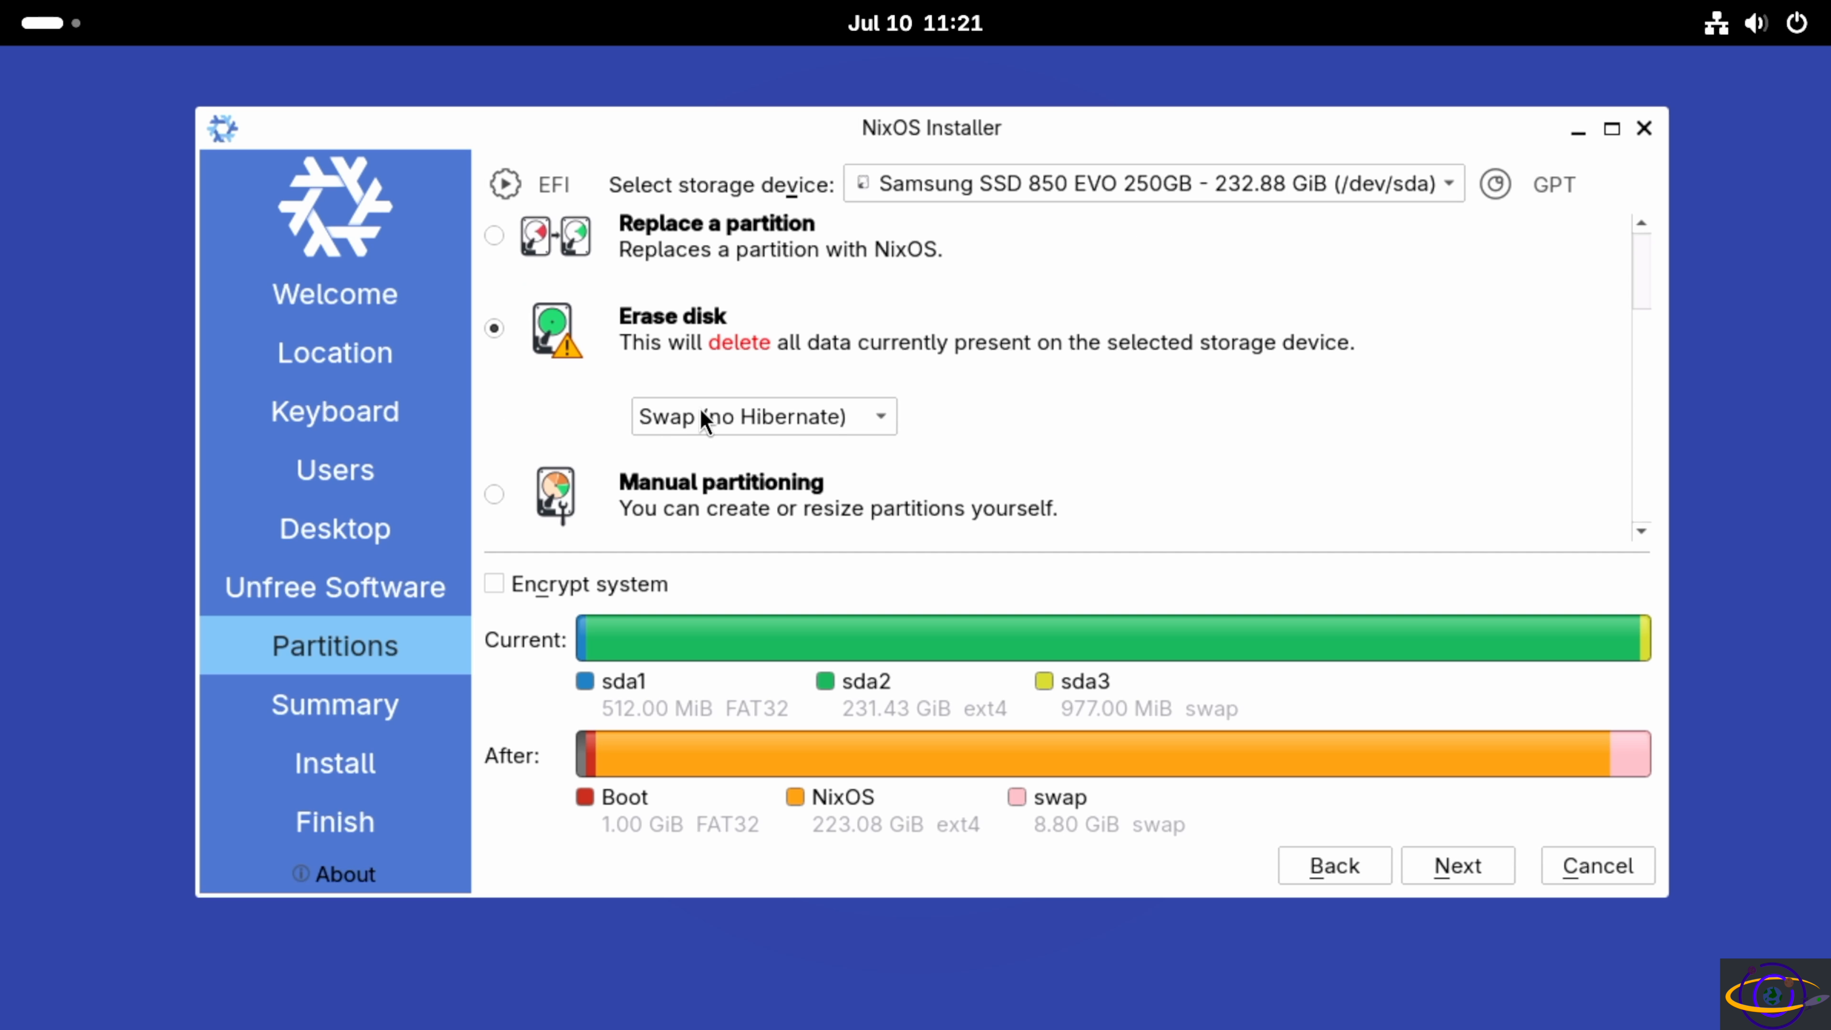
Change the swap option to Swap (with Hibernate) and review the planned partitions in the installation summary
click(834, 425)
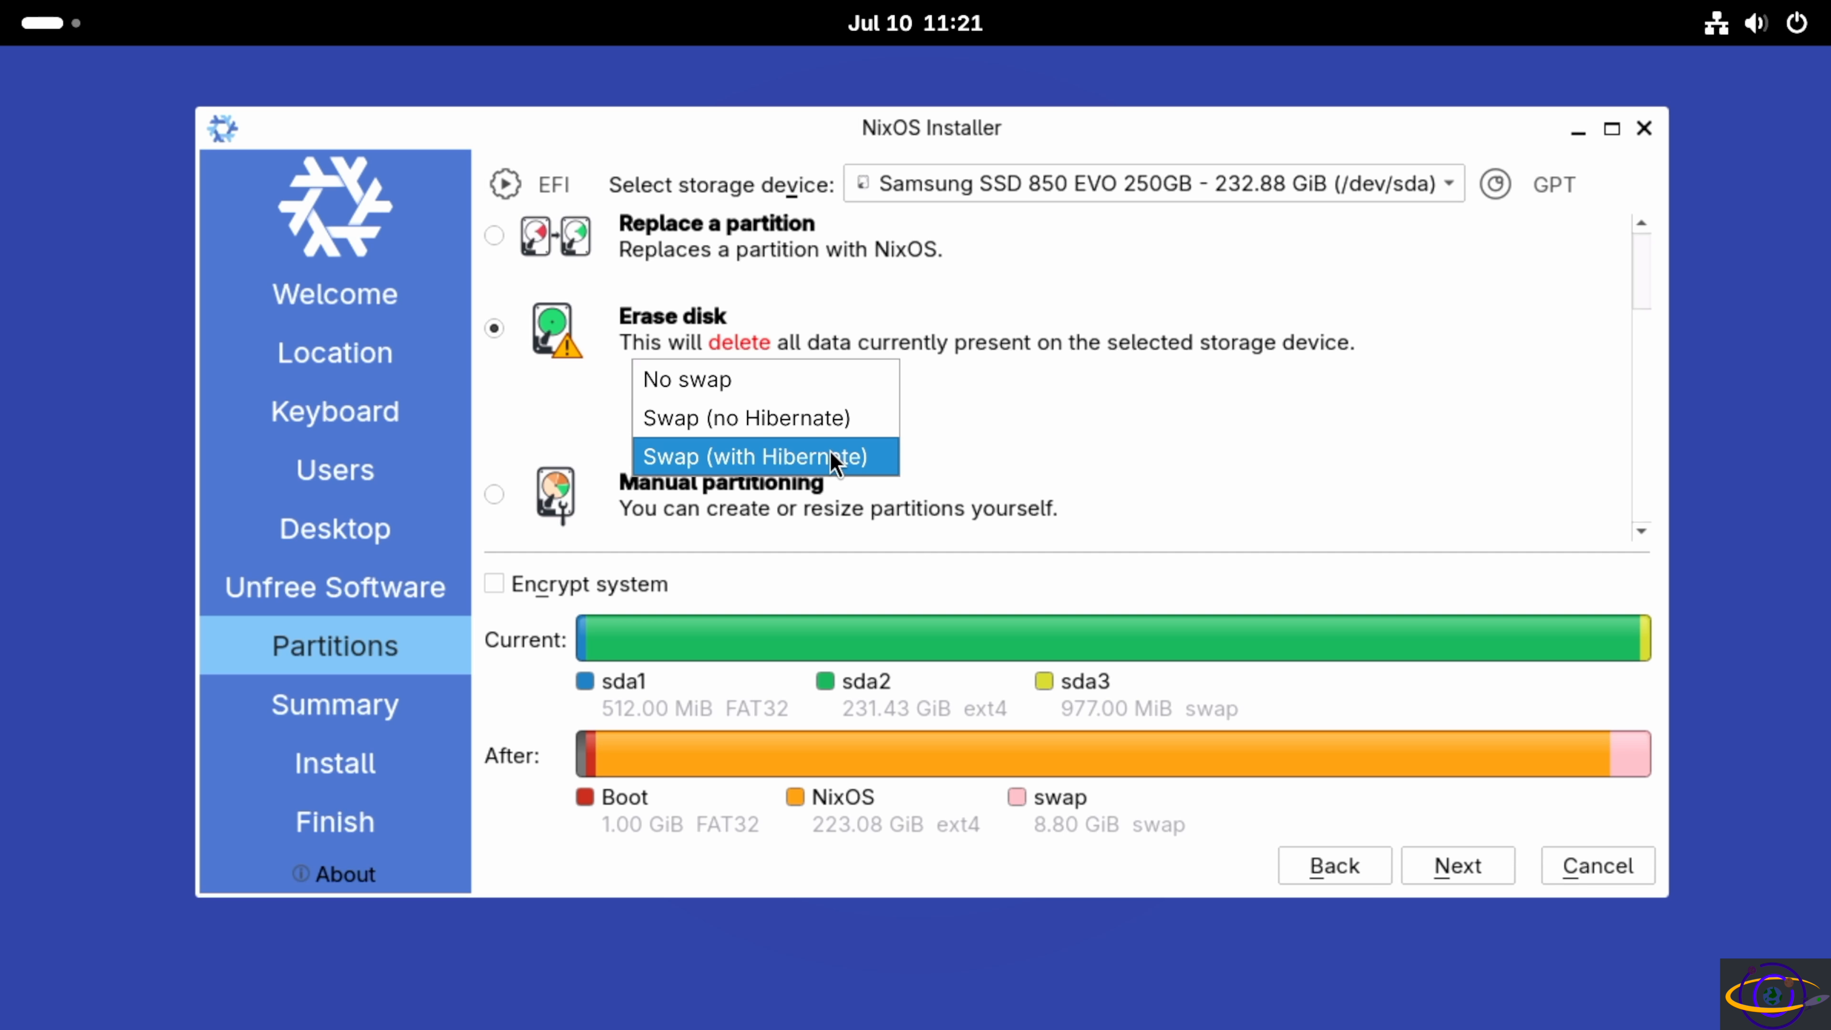
click(829, 452)
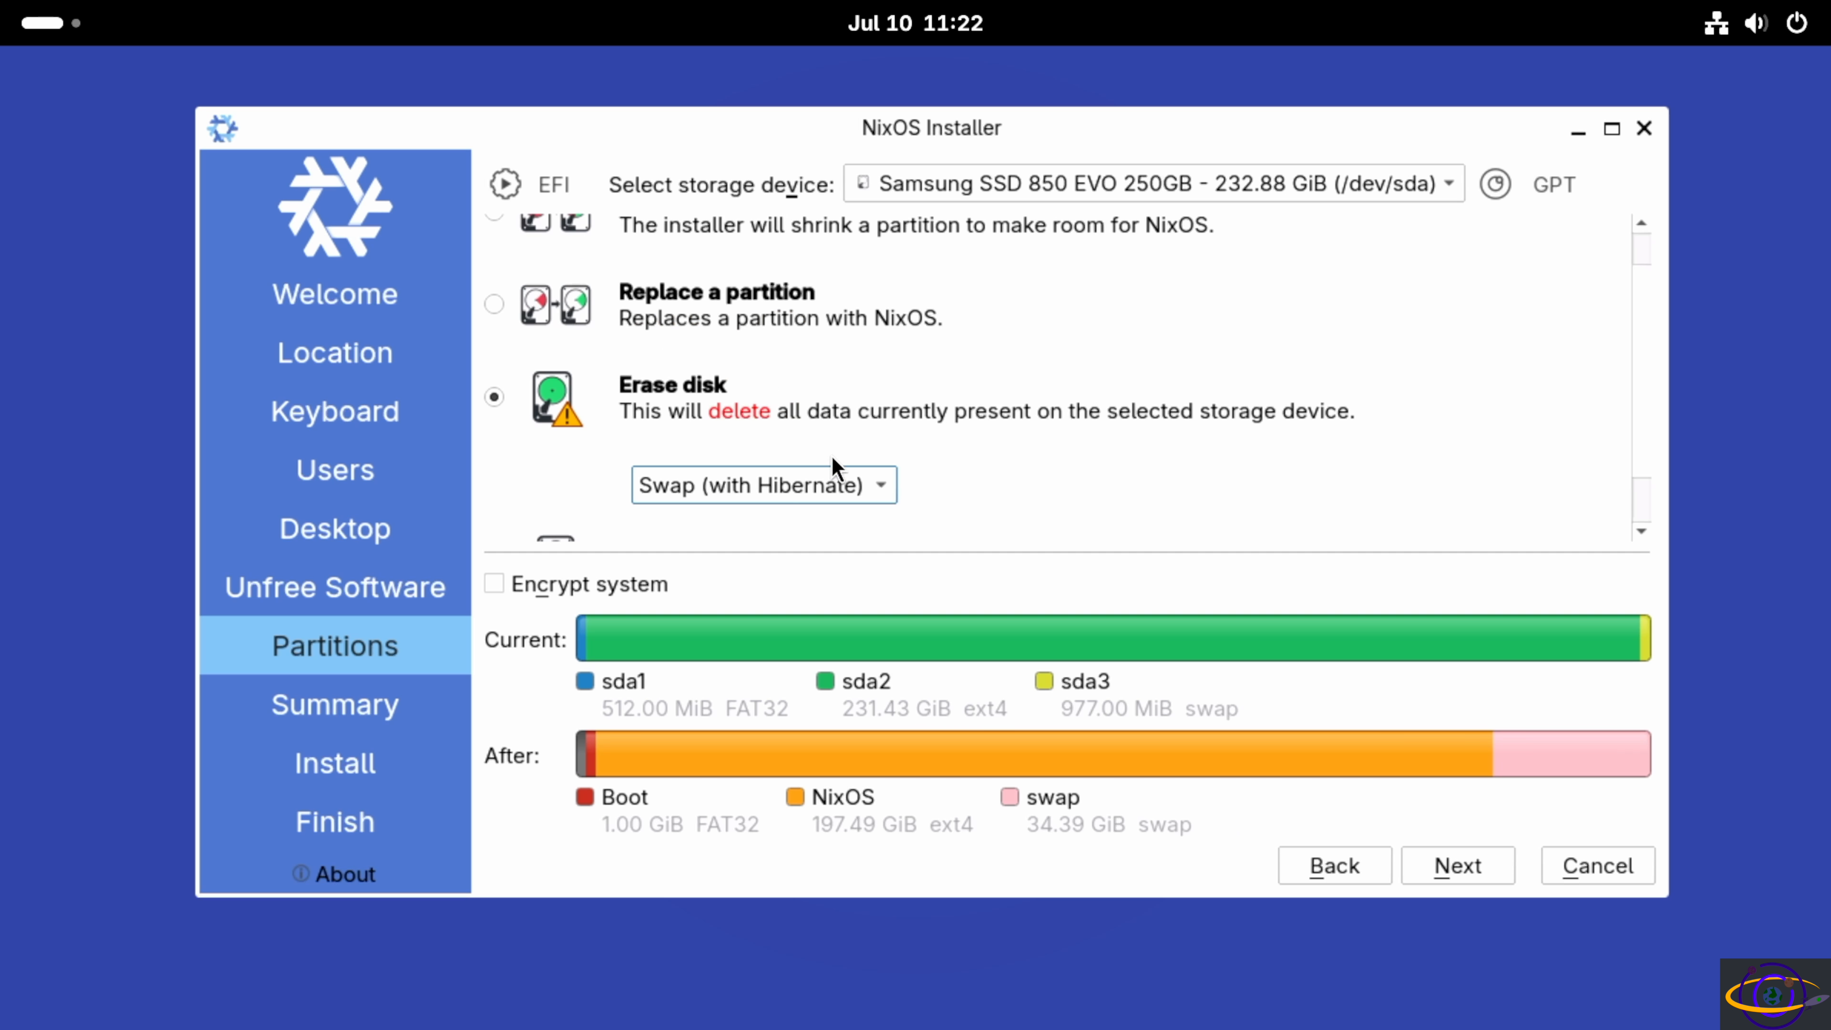
scroll(933, 467, up, 1)
scroll(932, 468, down, 3)
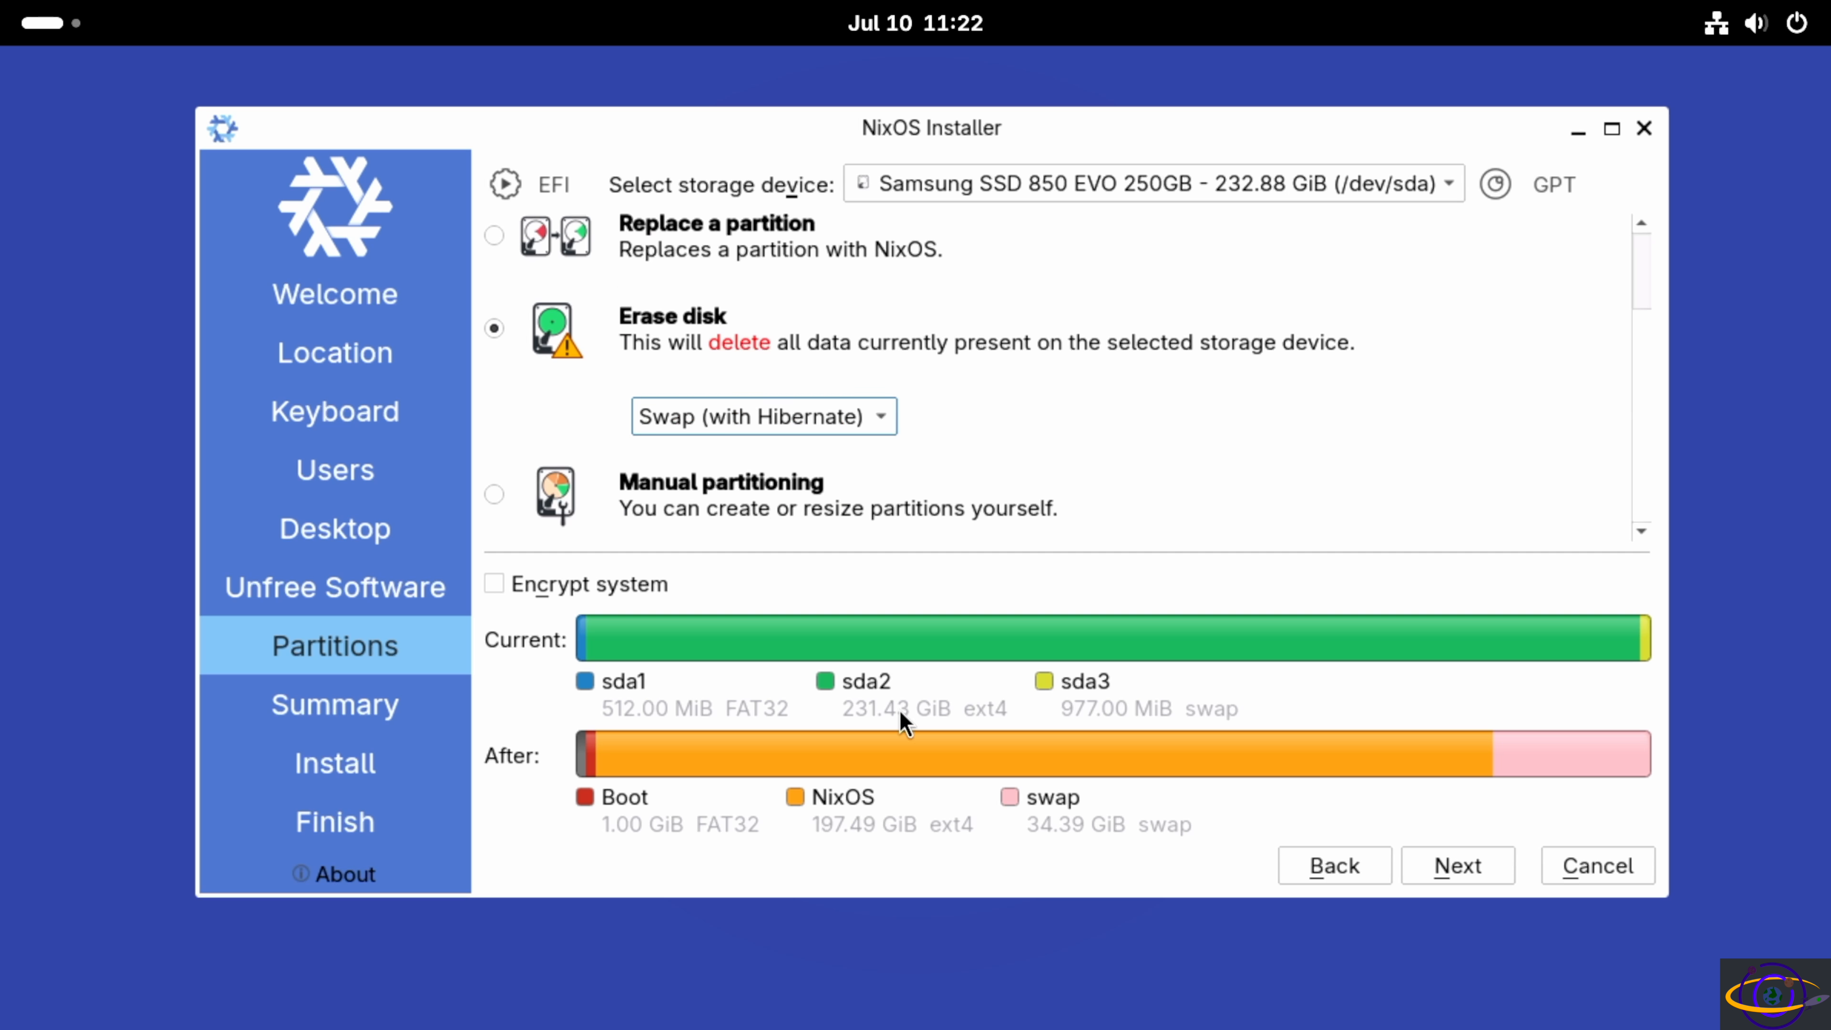
click(1444, 865)
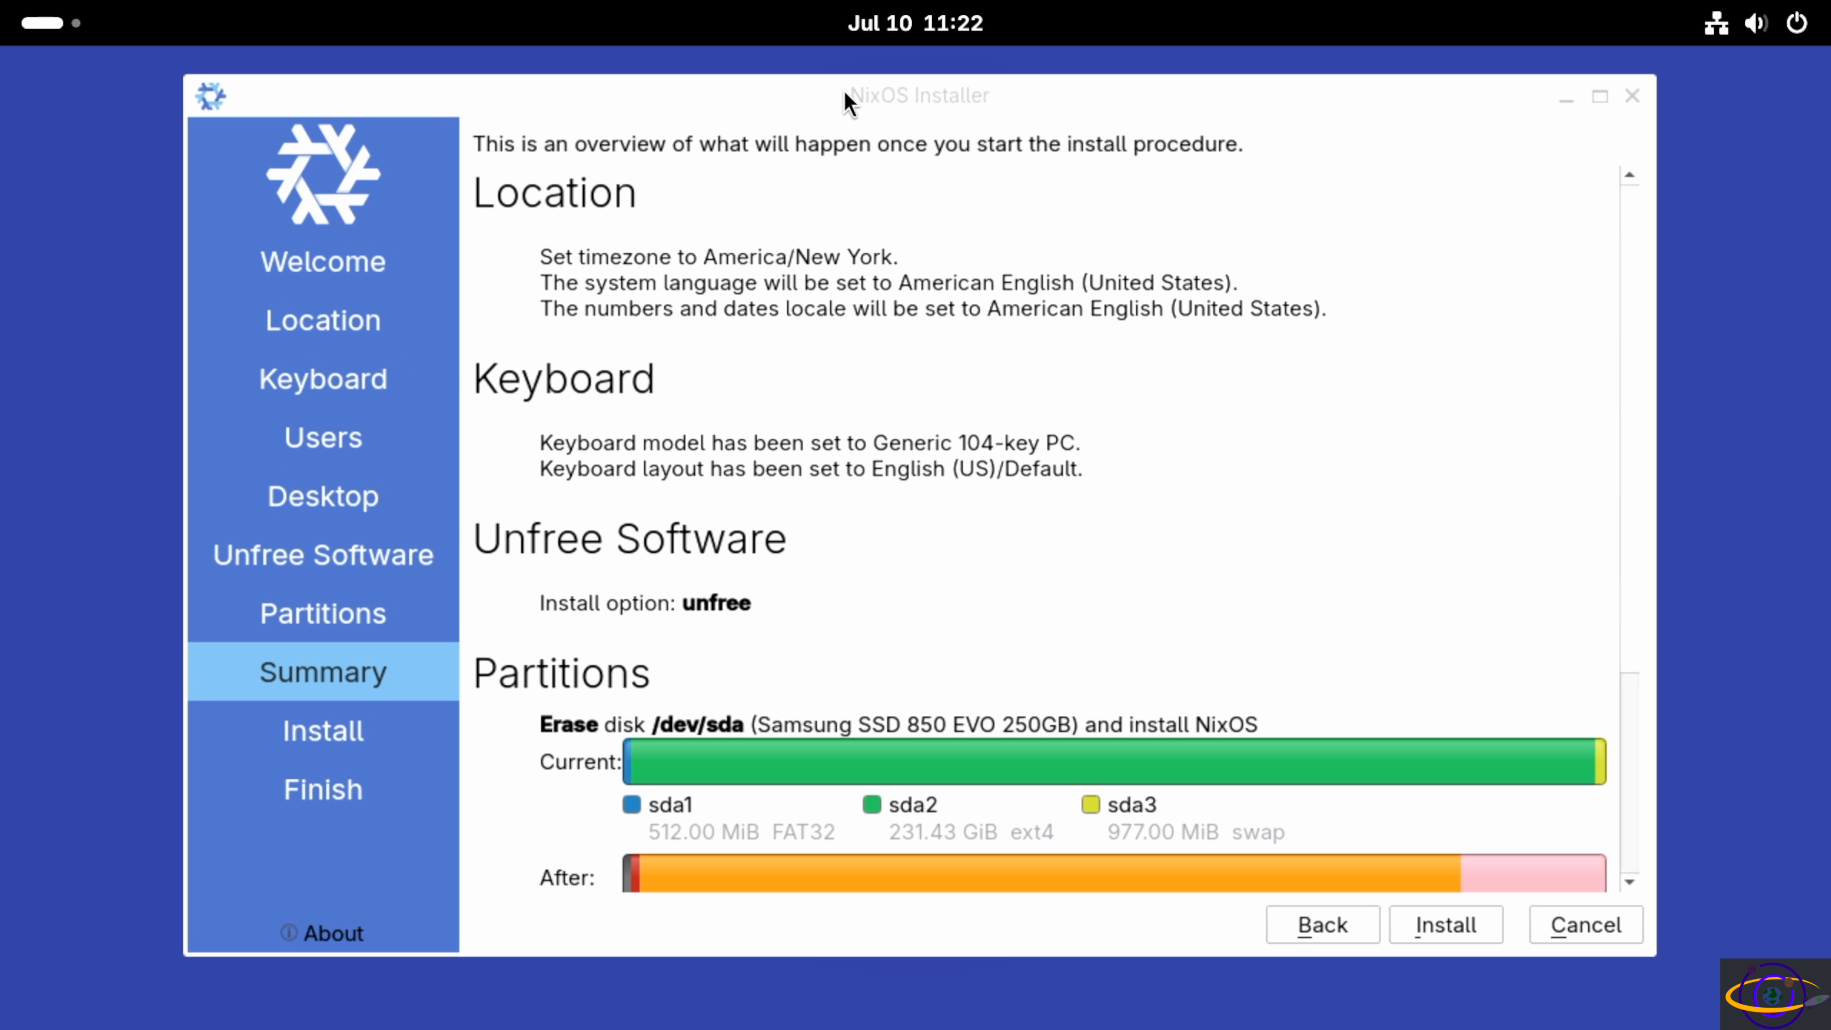
click(844, 90)
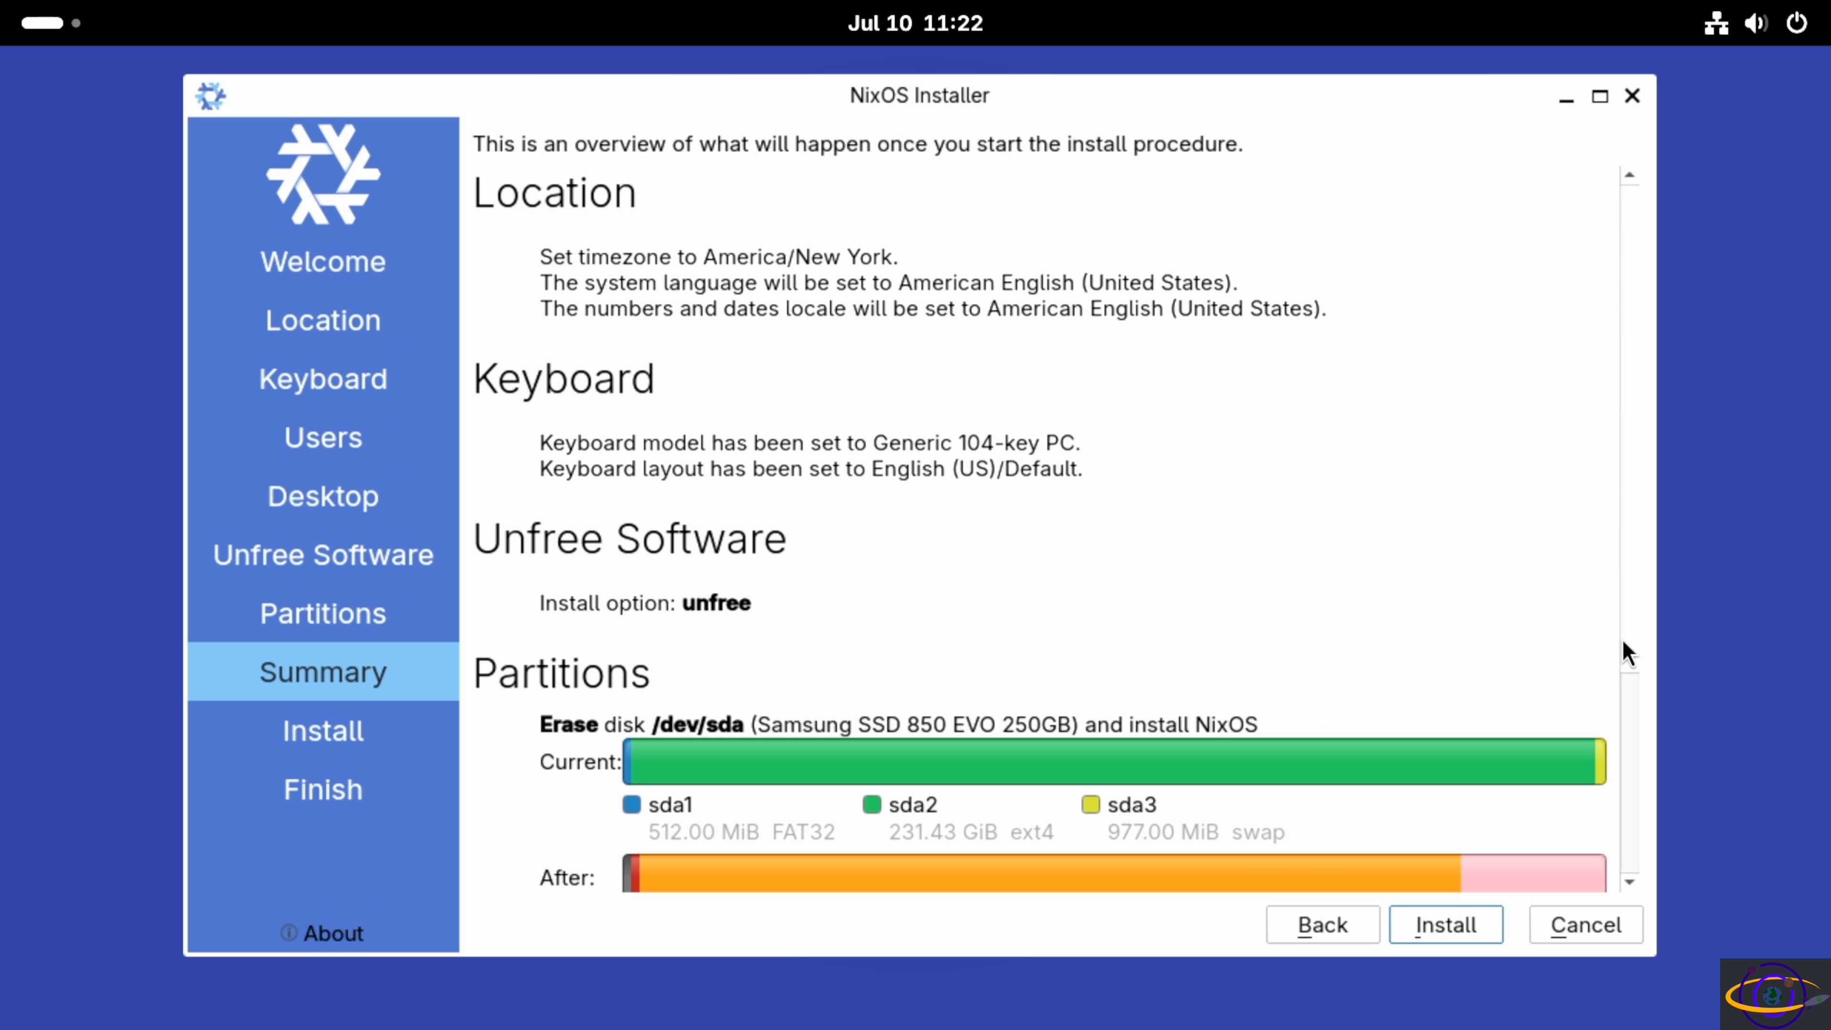
drag(1630, 637, 1614, 853)
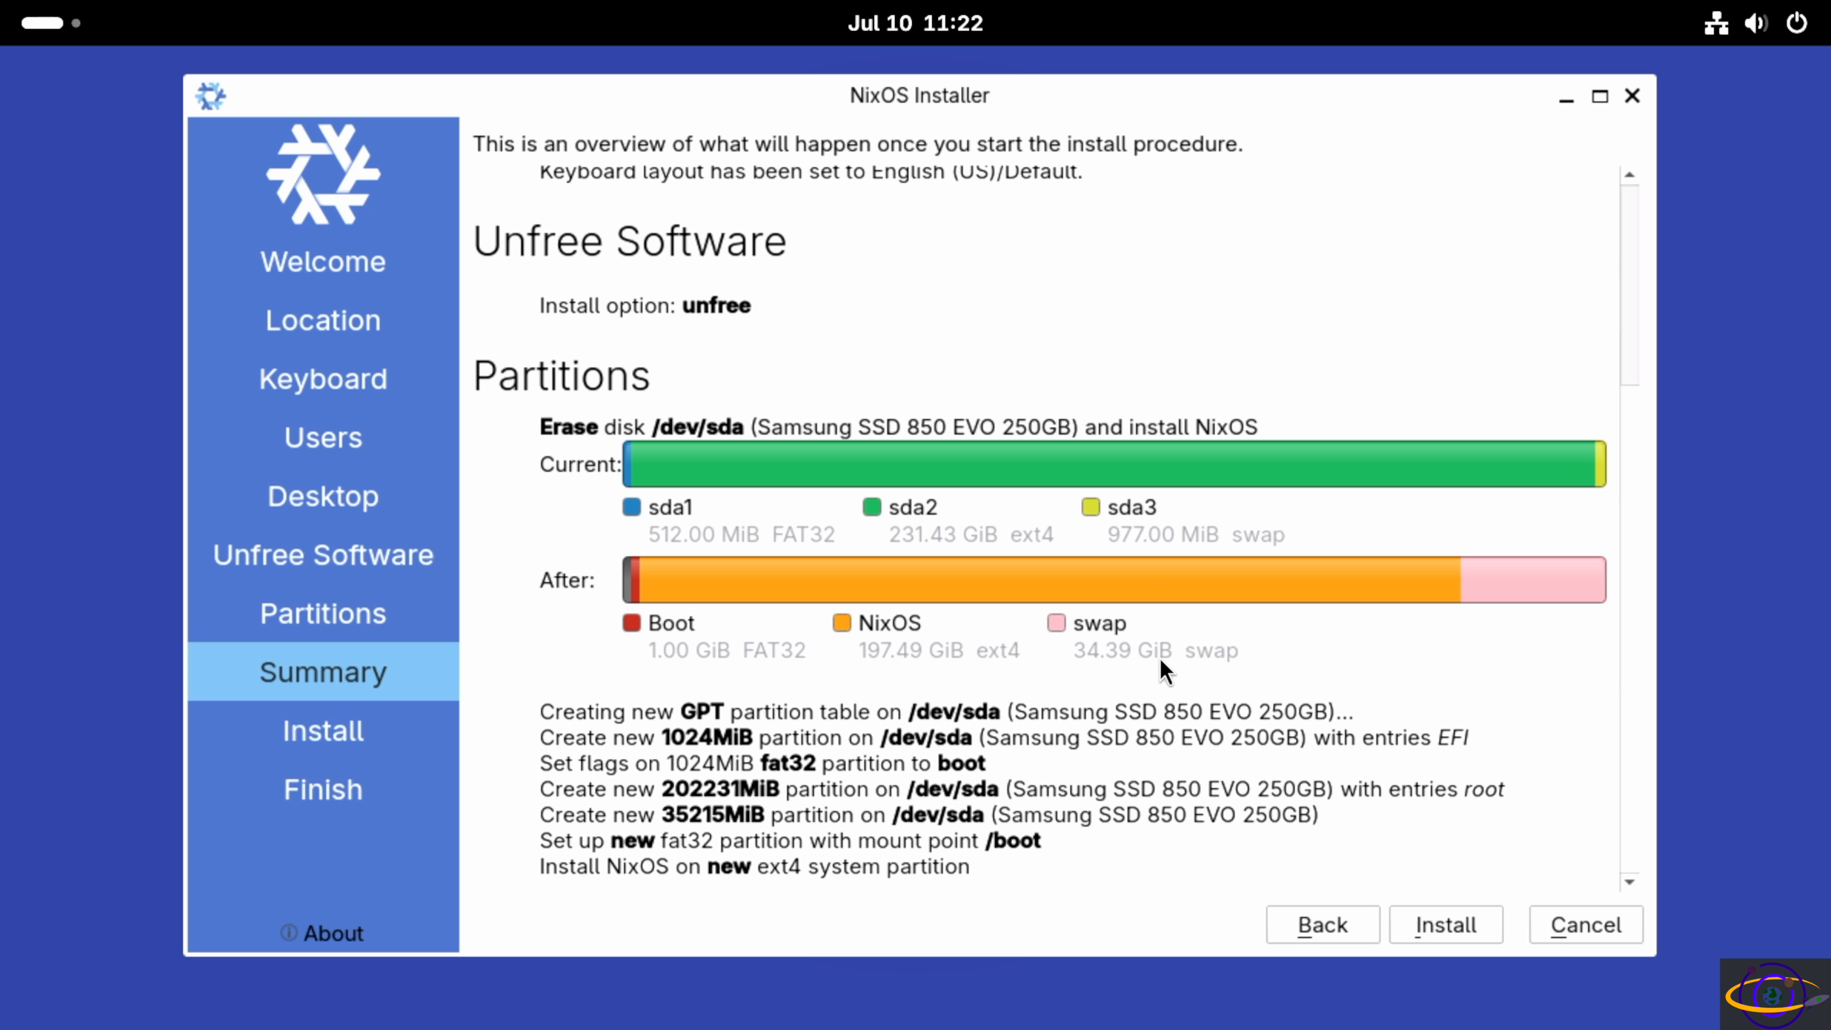
scroll(770, 467, up, 5)
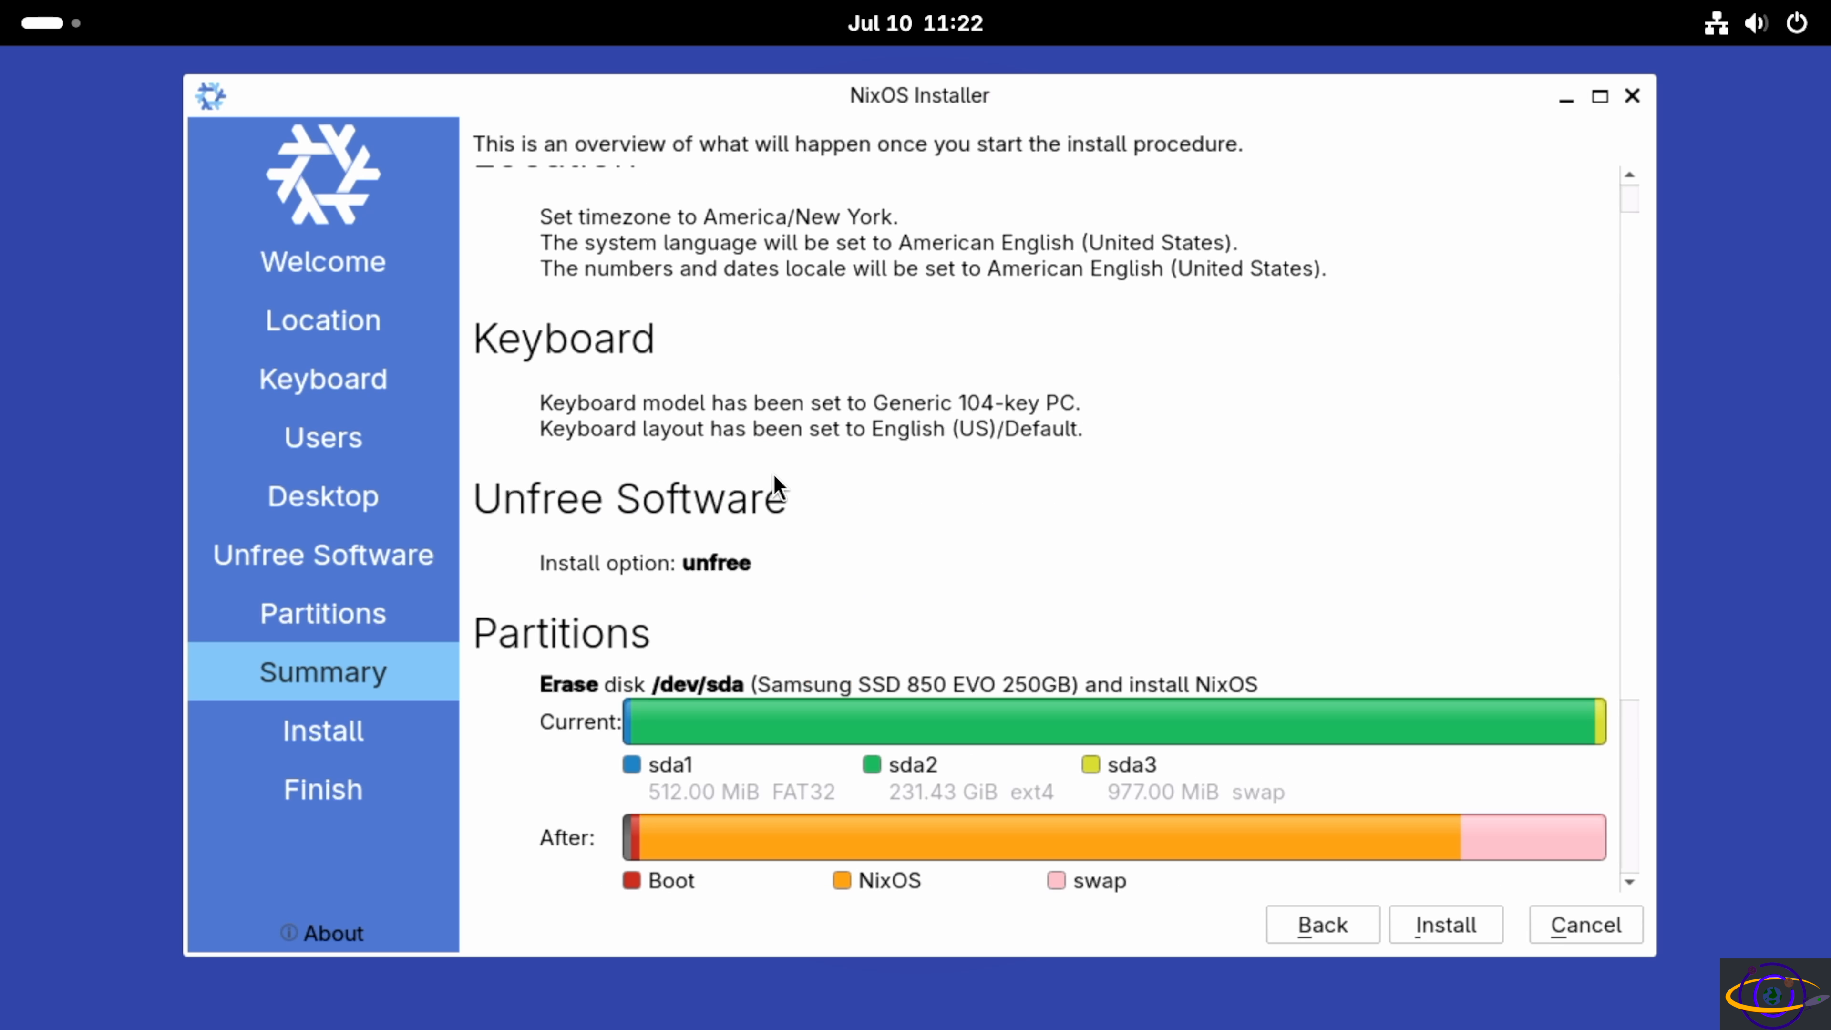
Return to the partitioning page, set the swap option to Swap (no Hibernate), and proceed to the summary
click(1333, 924)
click(731, 477)
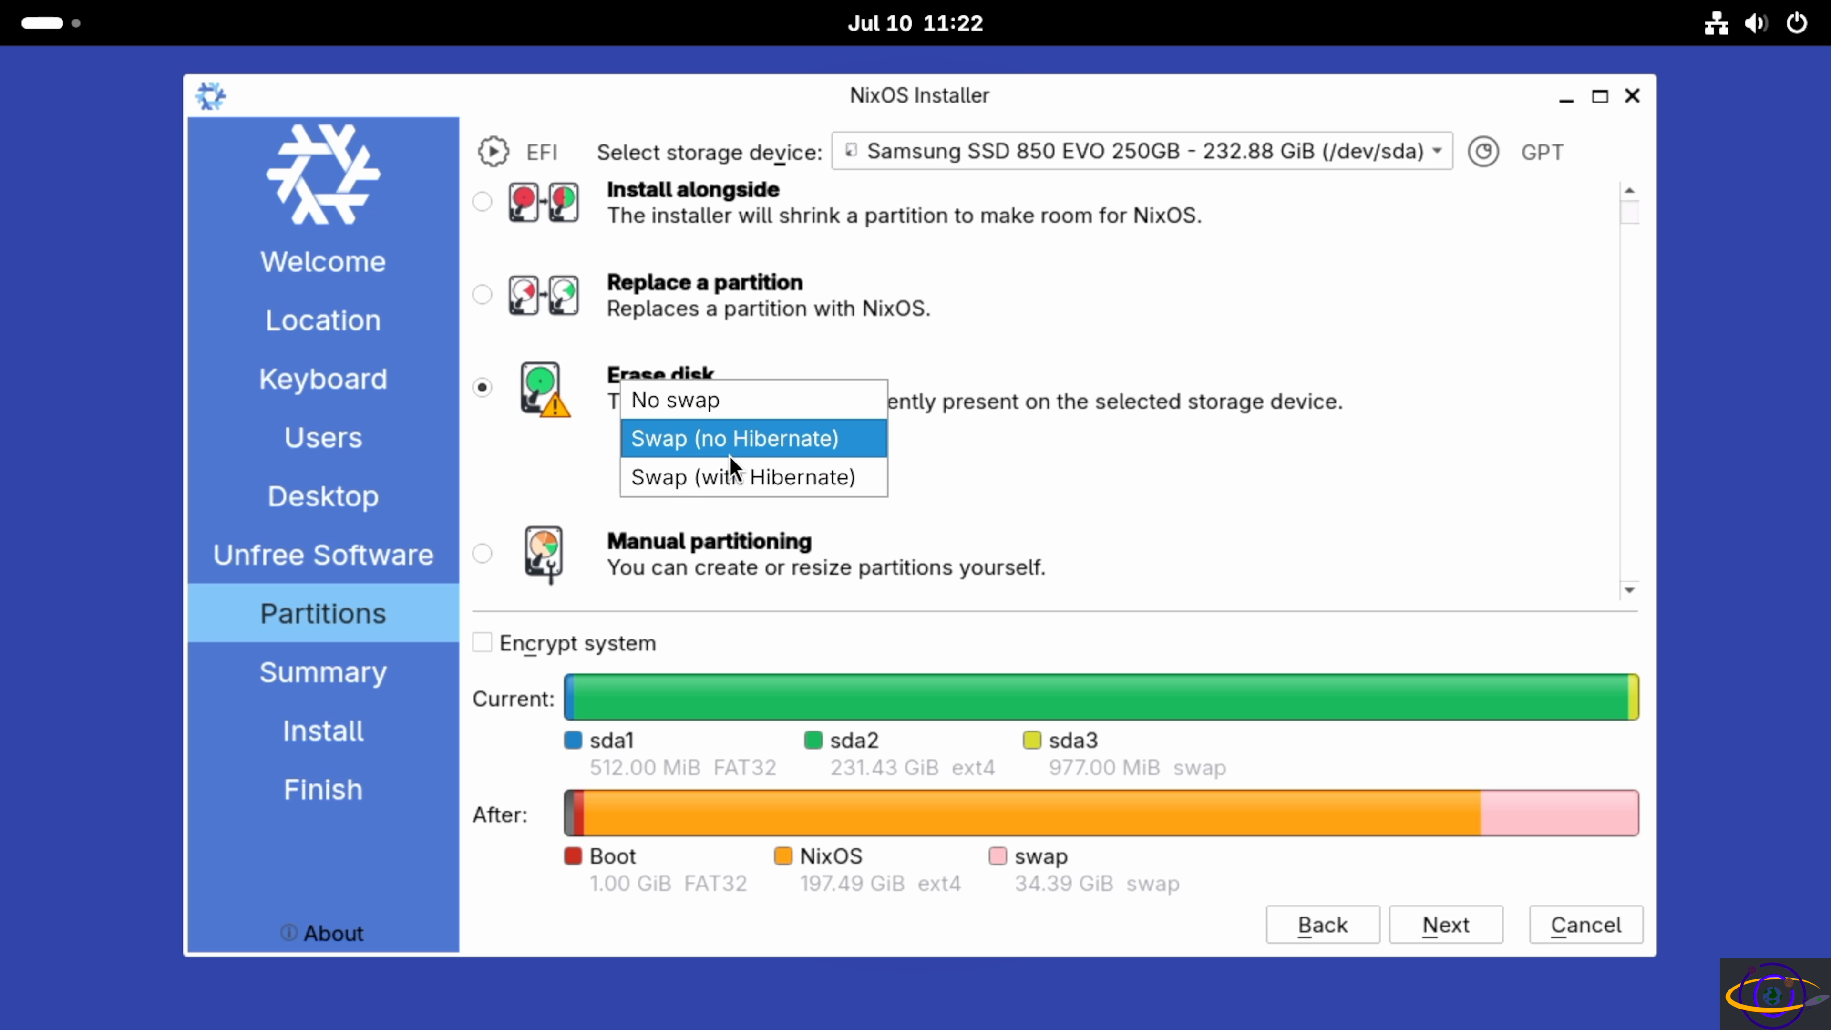
click(729, 439)
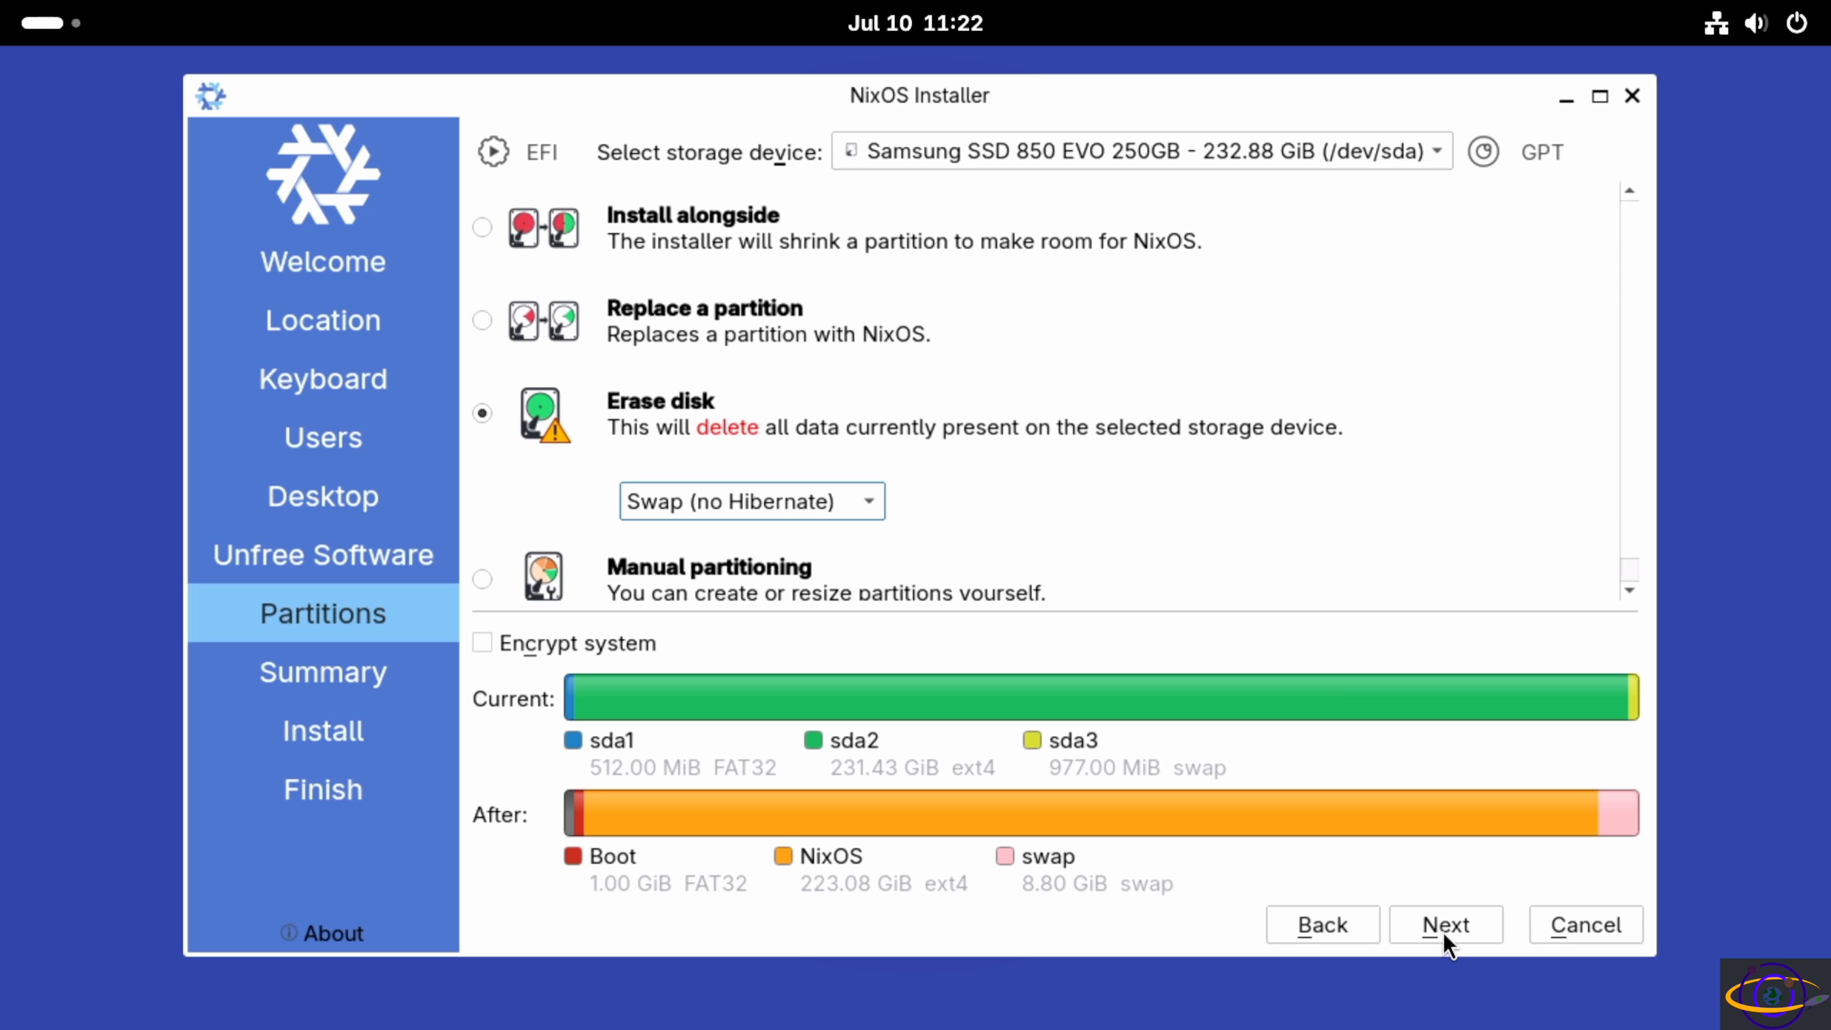
click(1468, 937)
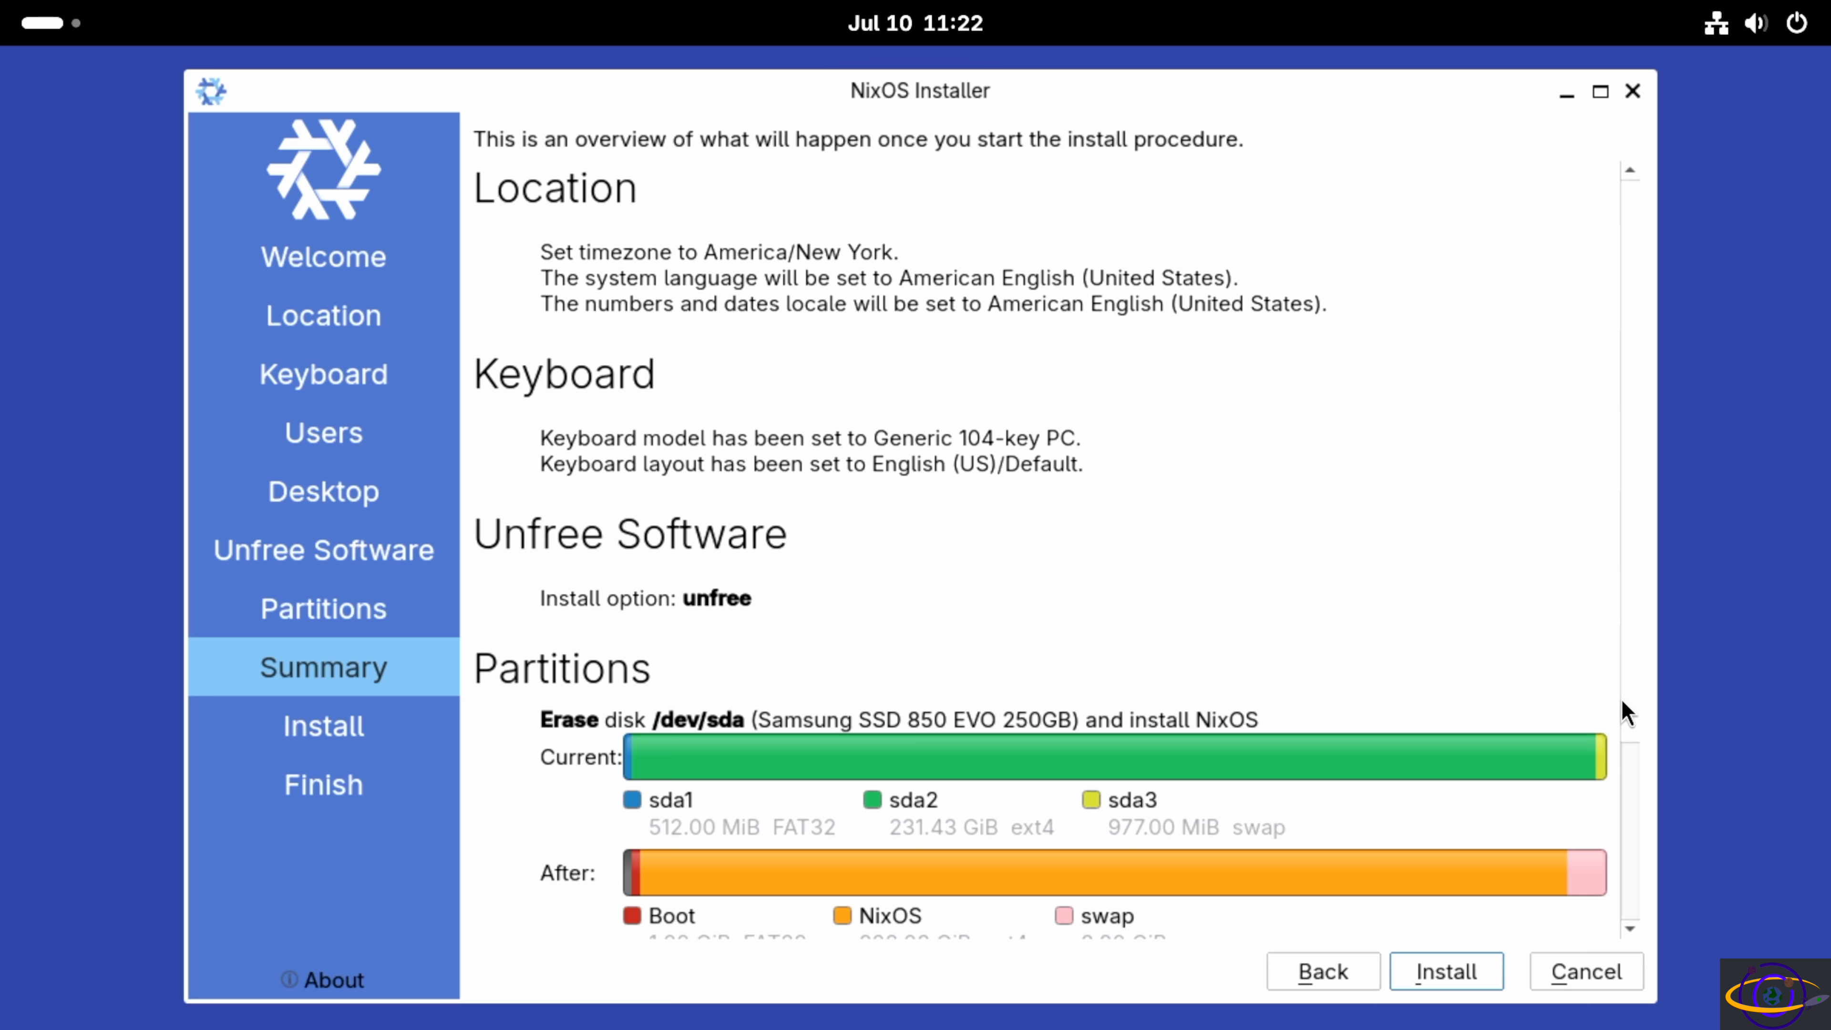
Start the installation after checking the summary, and restart the computer once it finishes
scroll(1622, 710, down, 5)
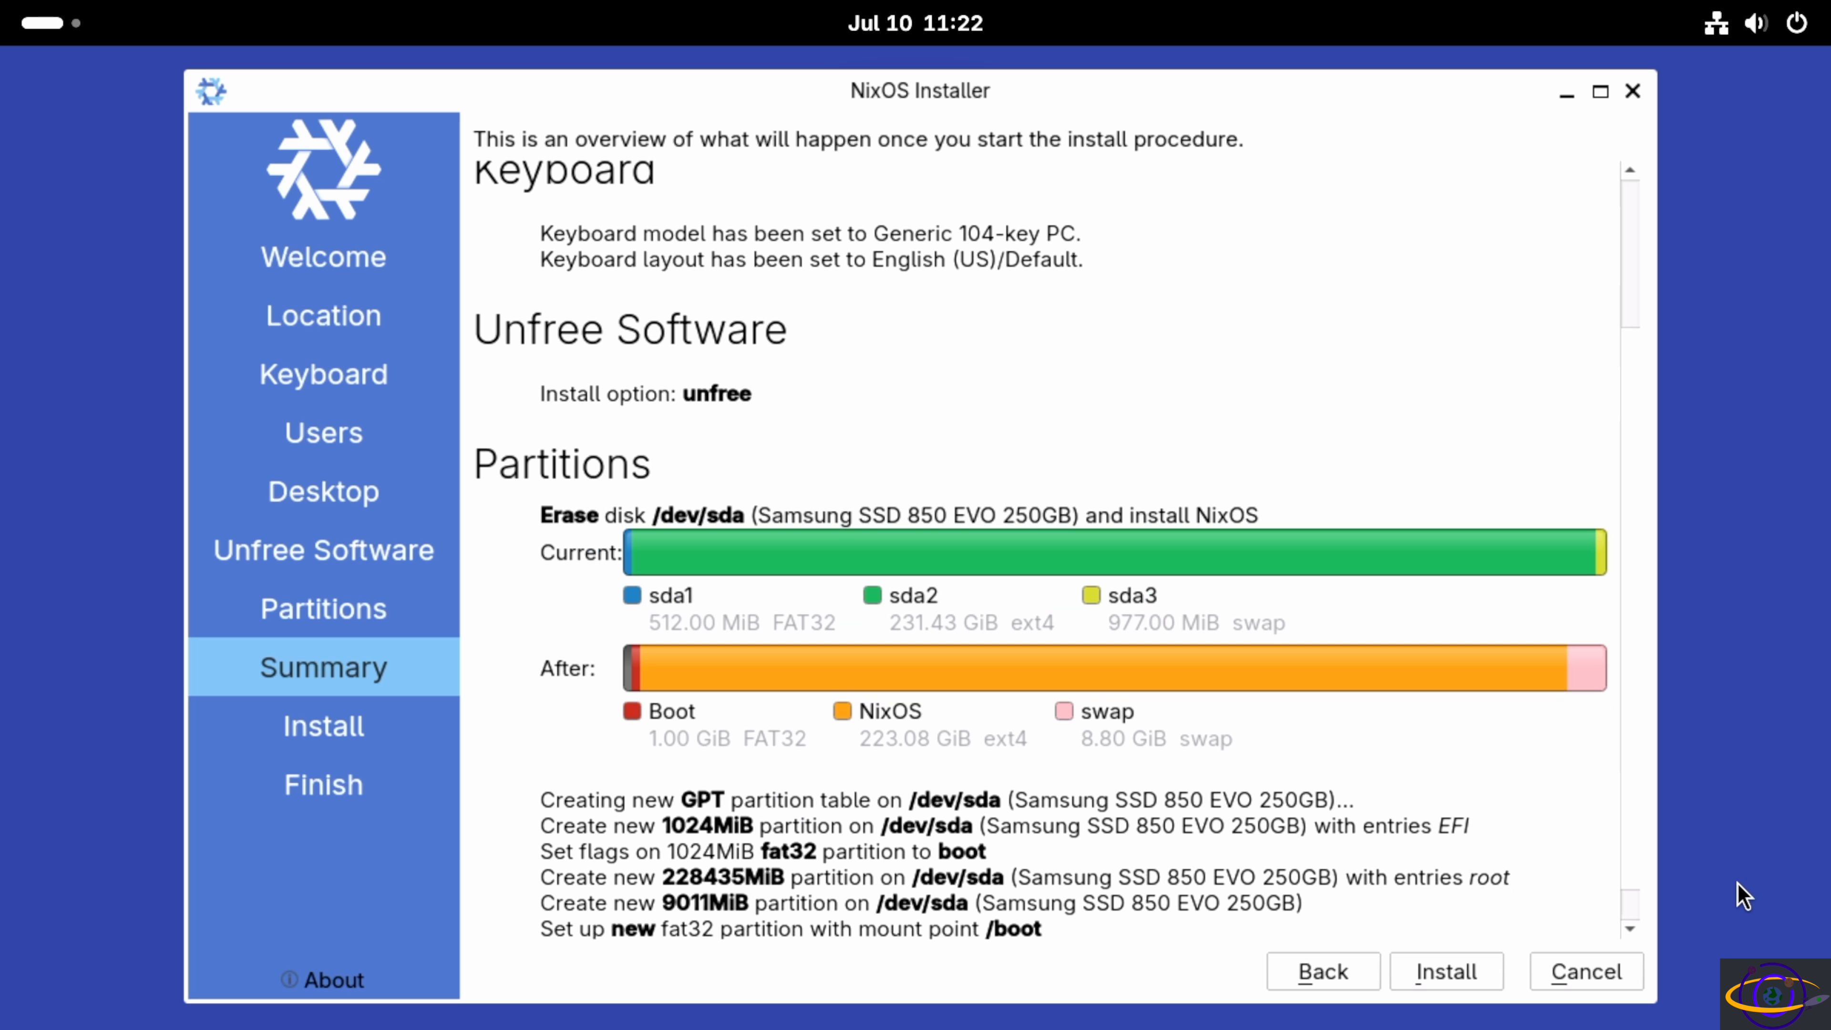
scroll(1635, 927, down, 1)
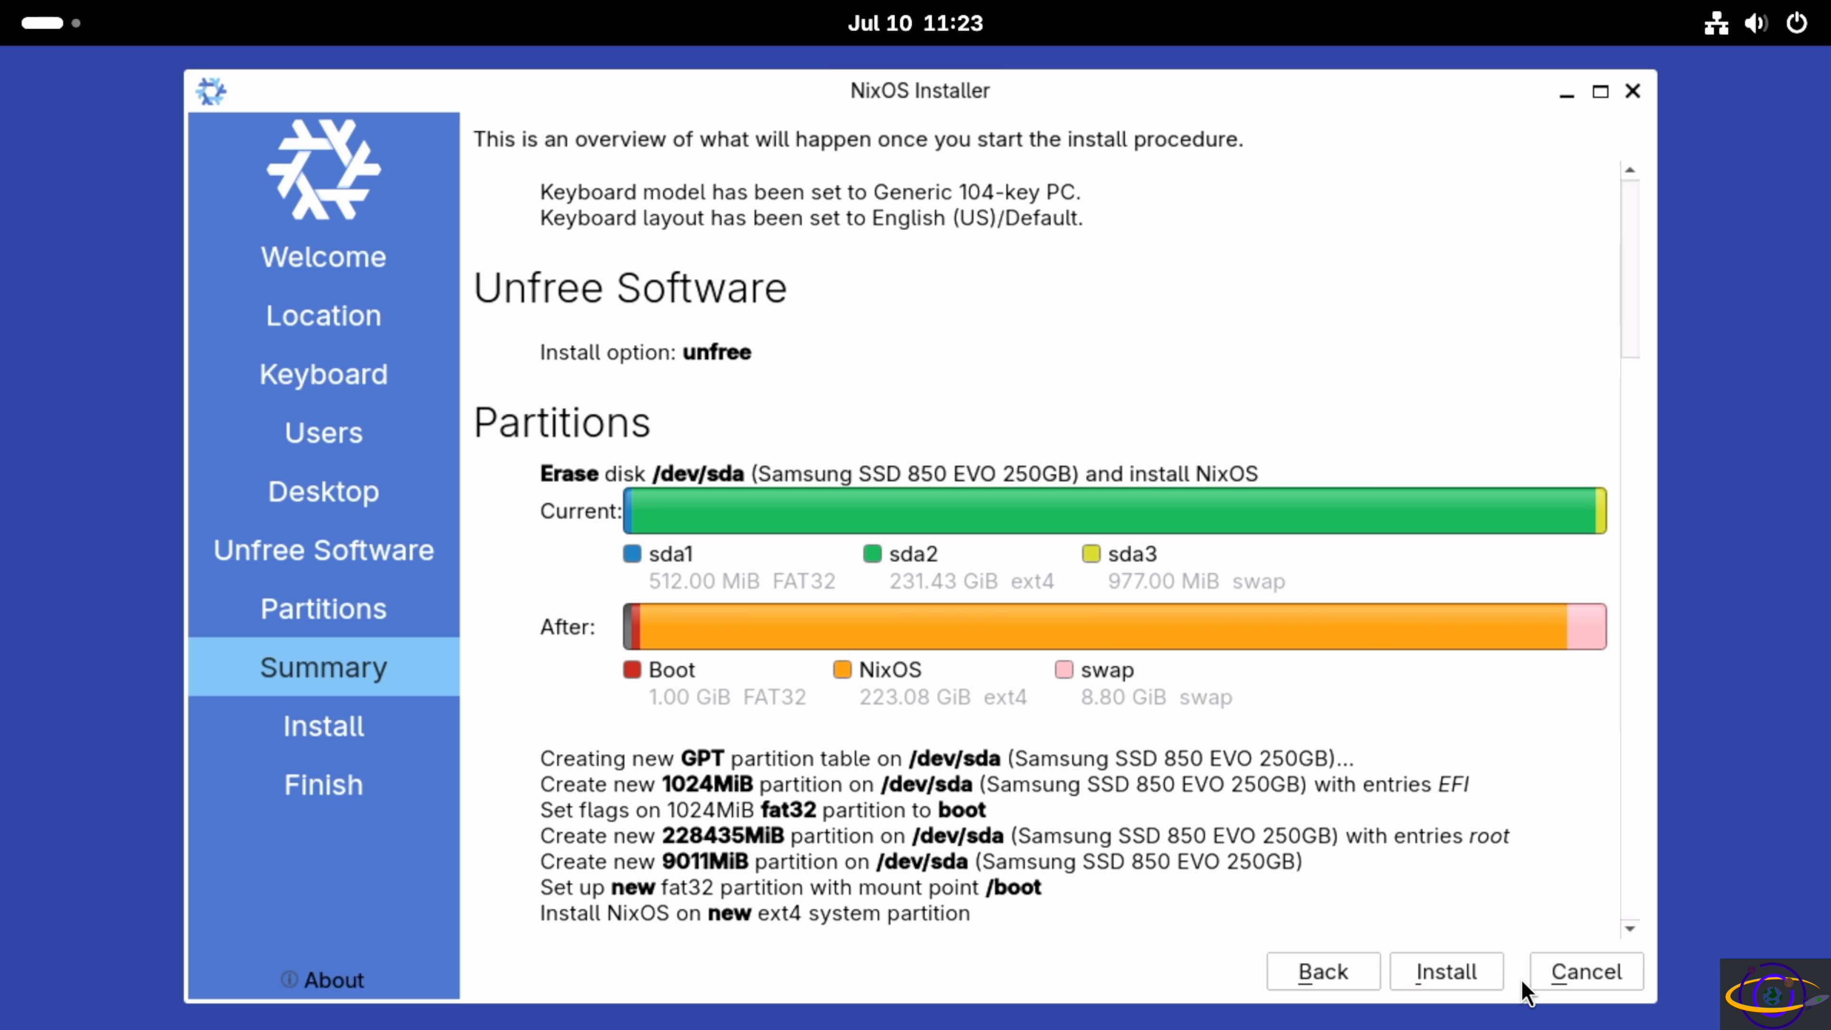
click(1463, 967)
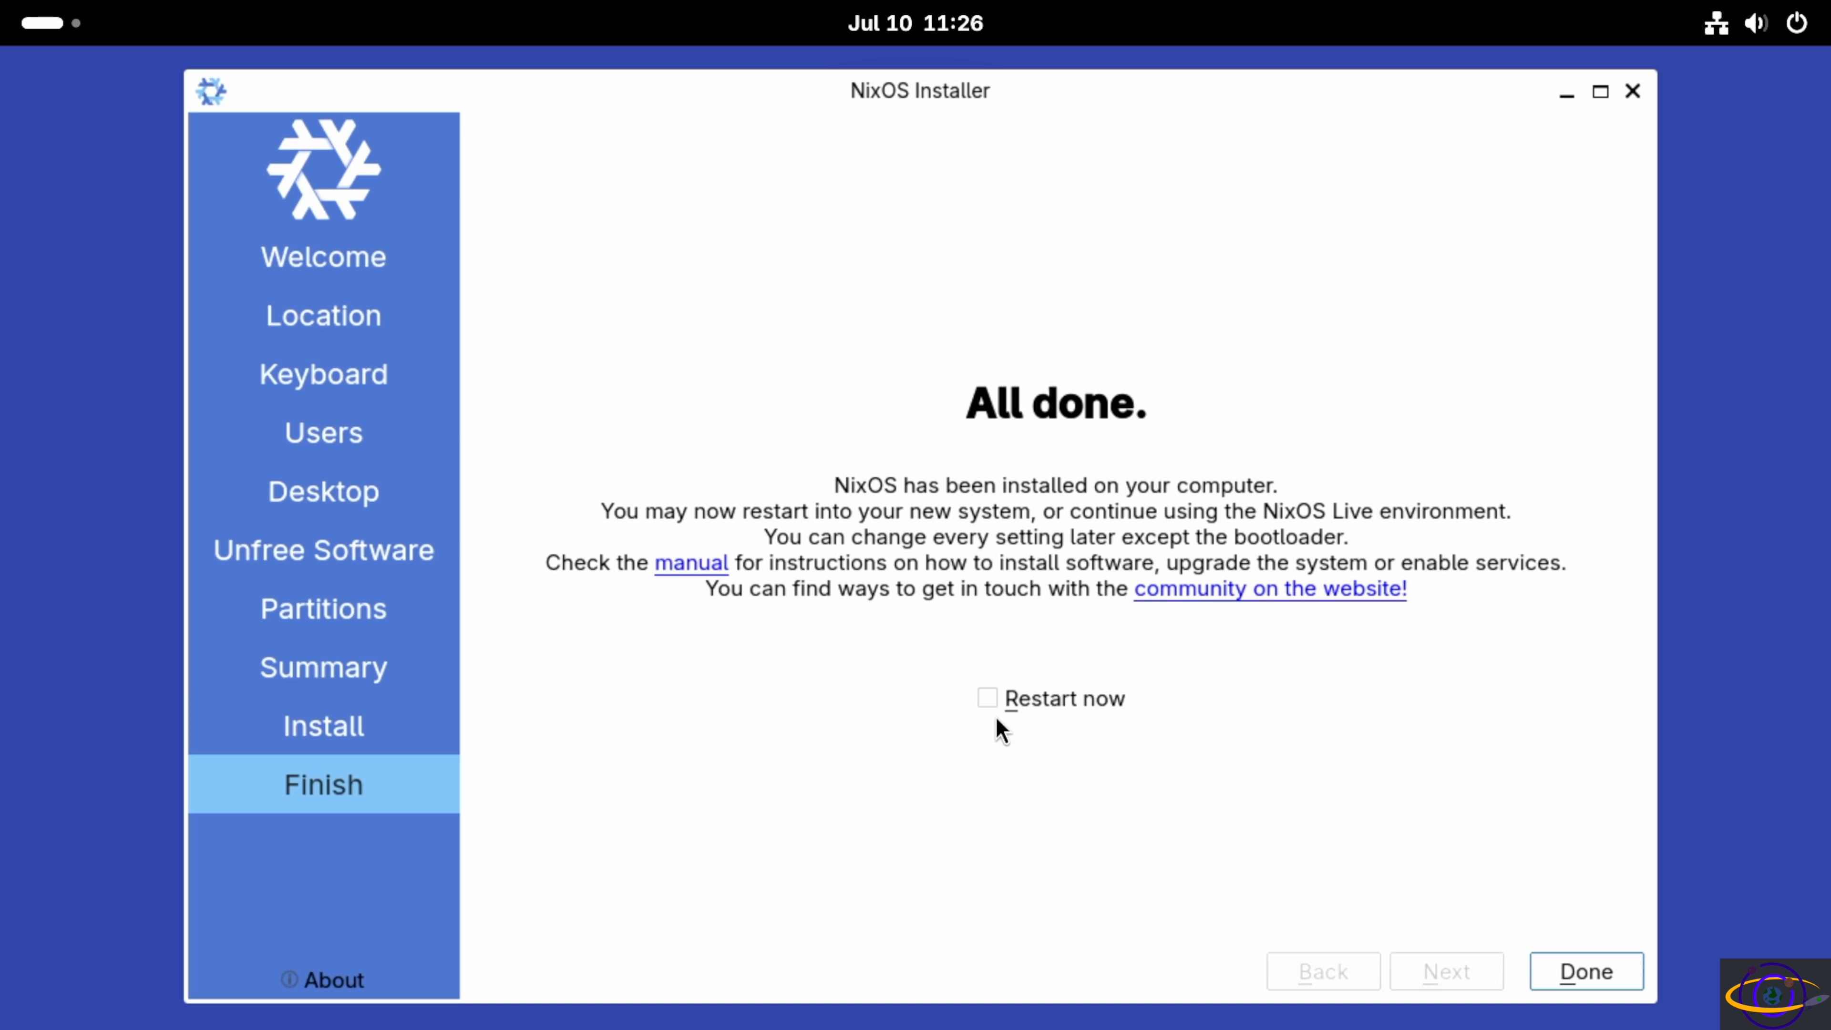
click(985, 697)
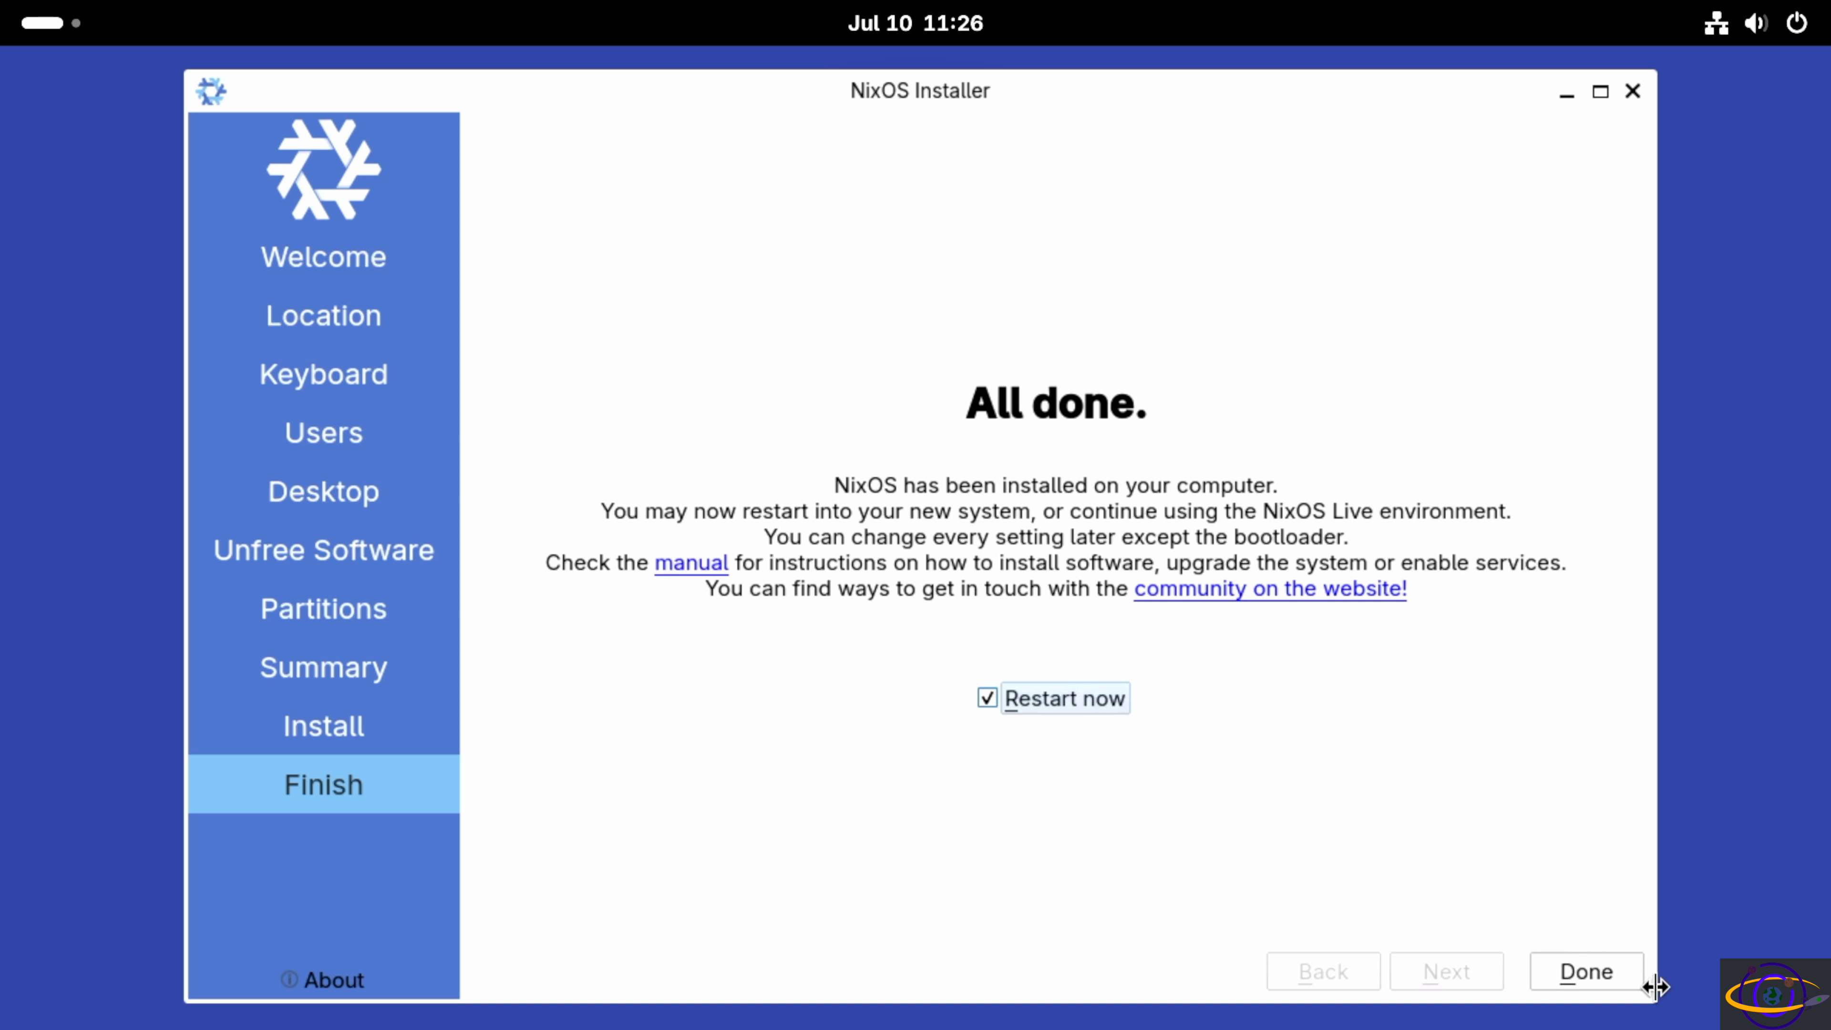
click(1605, 980)
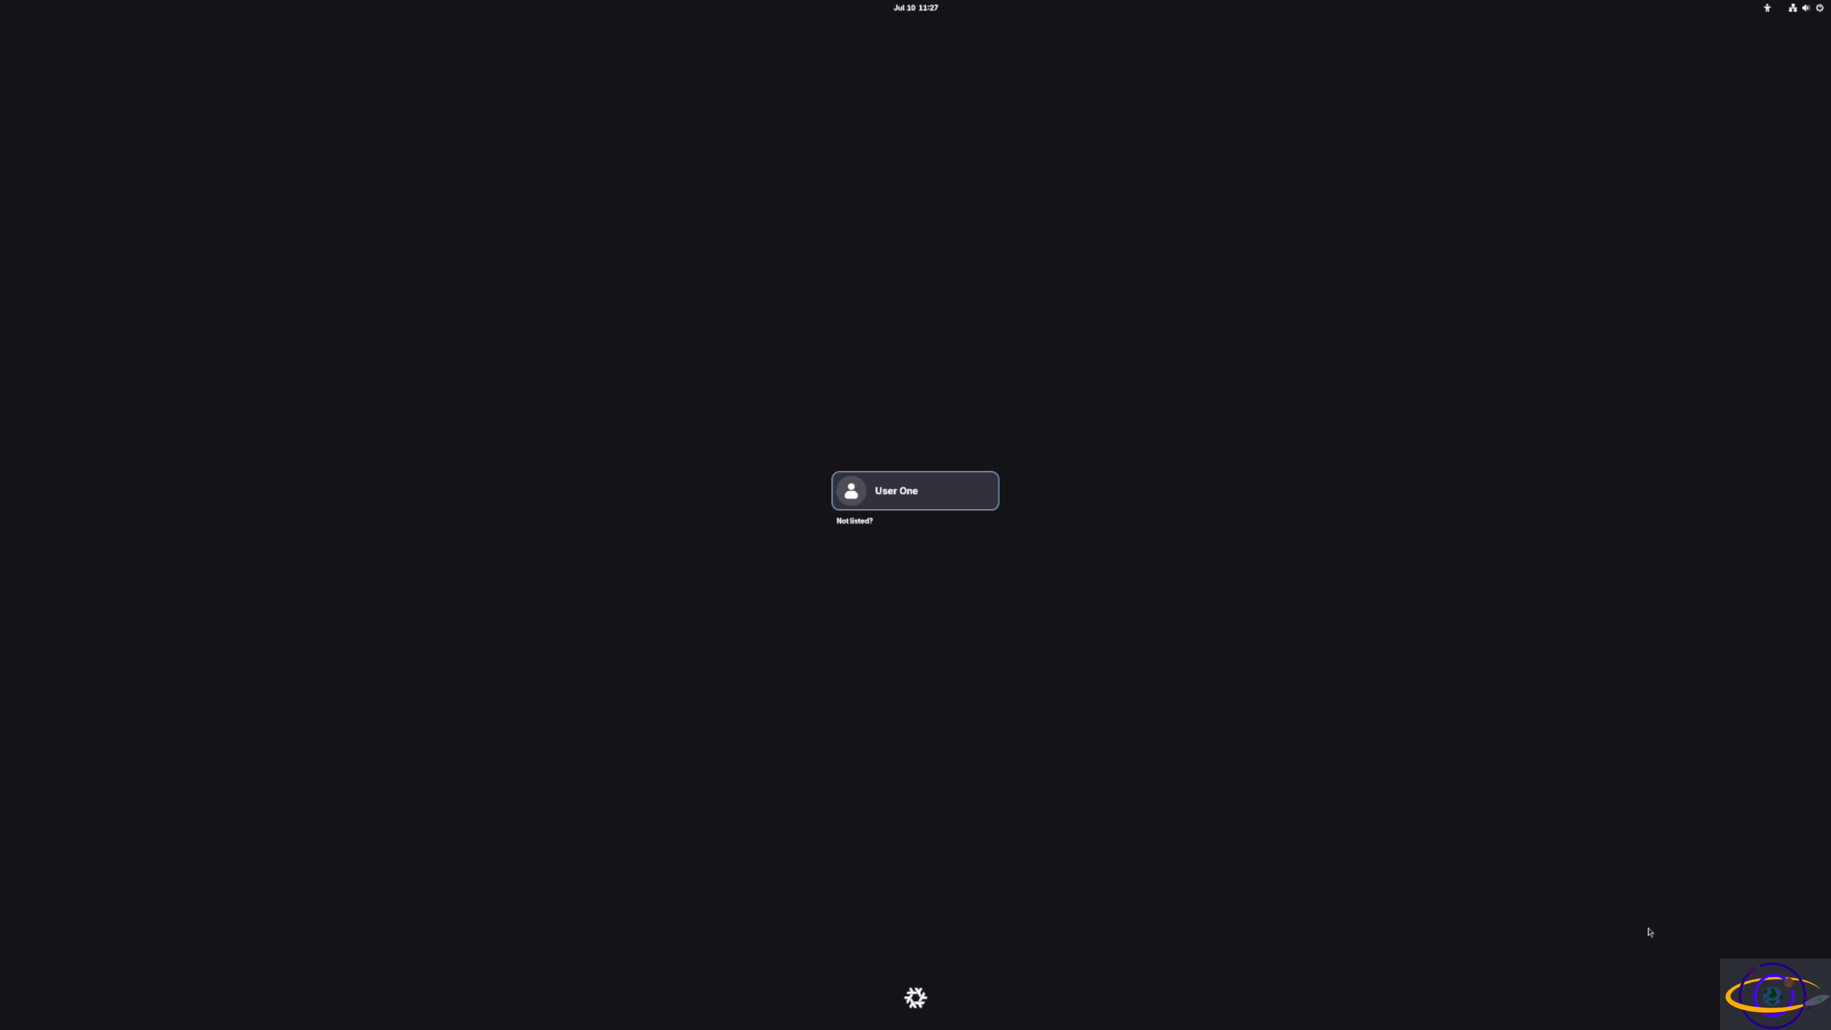
Log in to the new system with the user account password and start the welcome tour
key(Return)
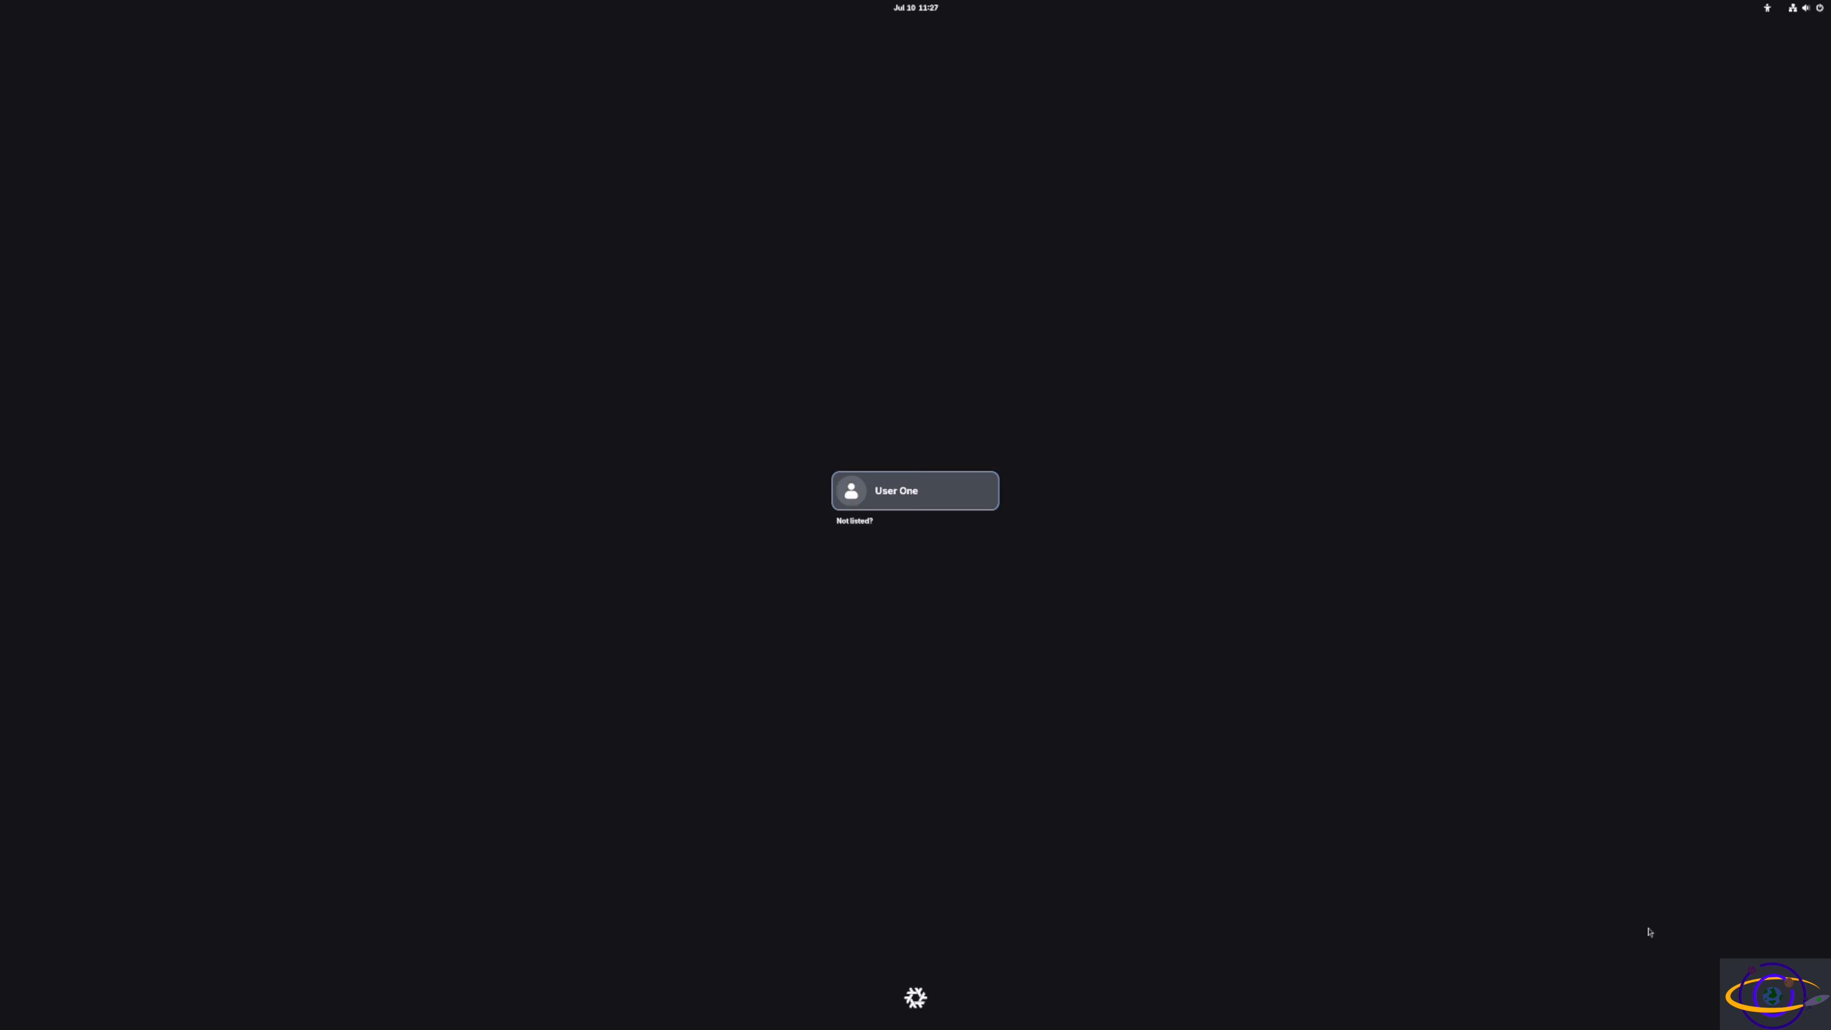
text(****)
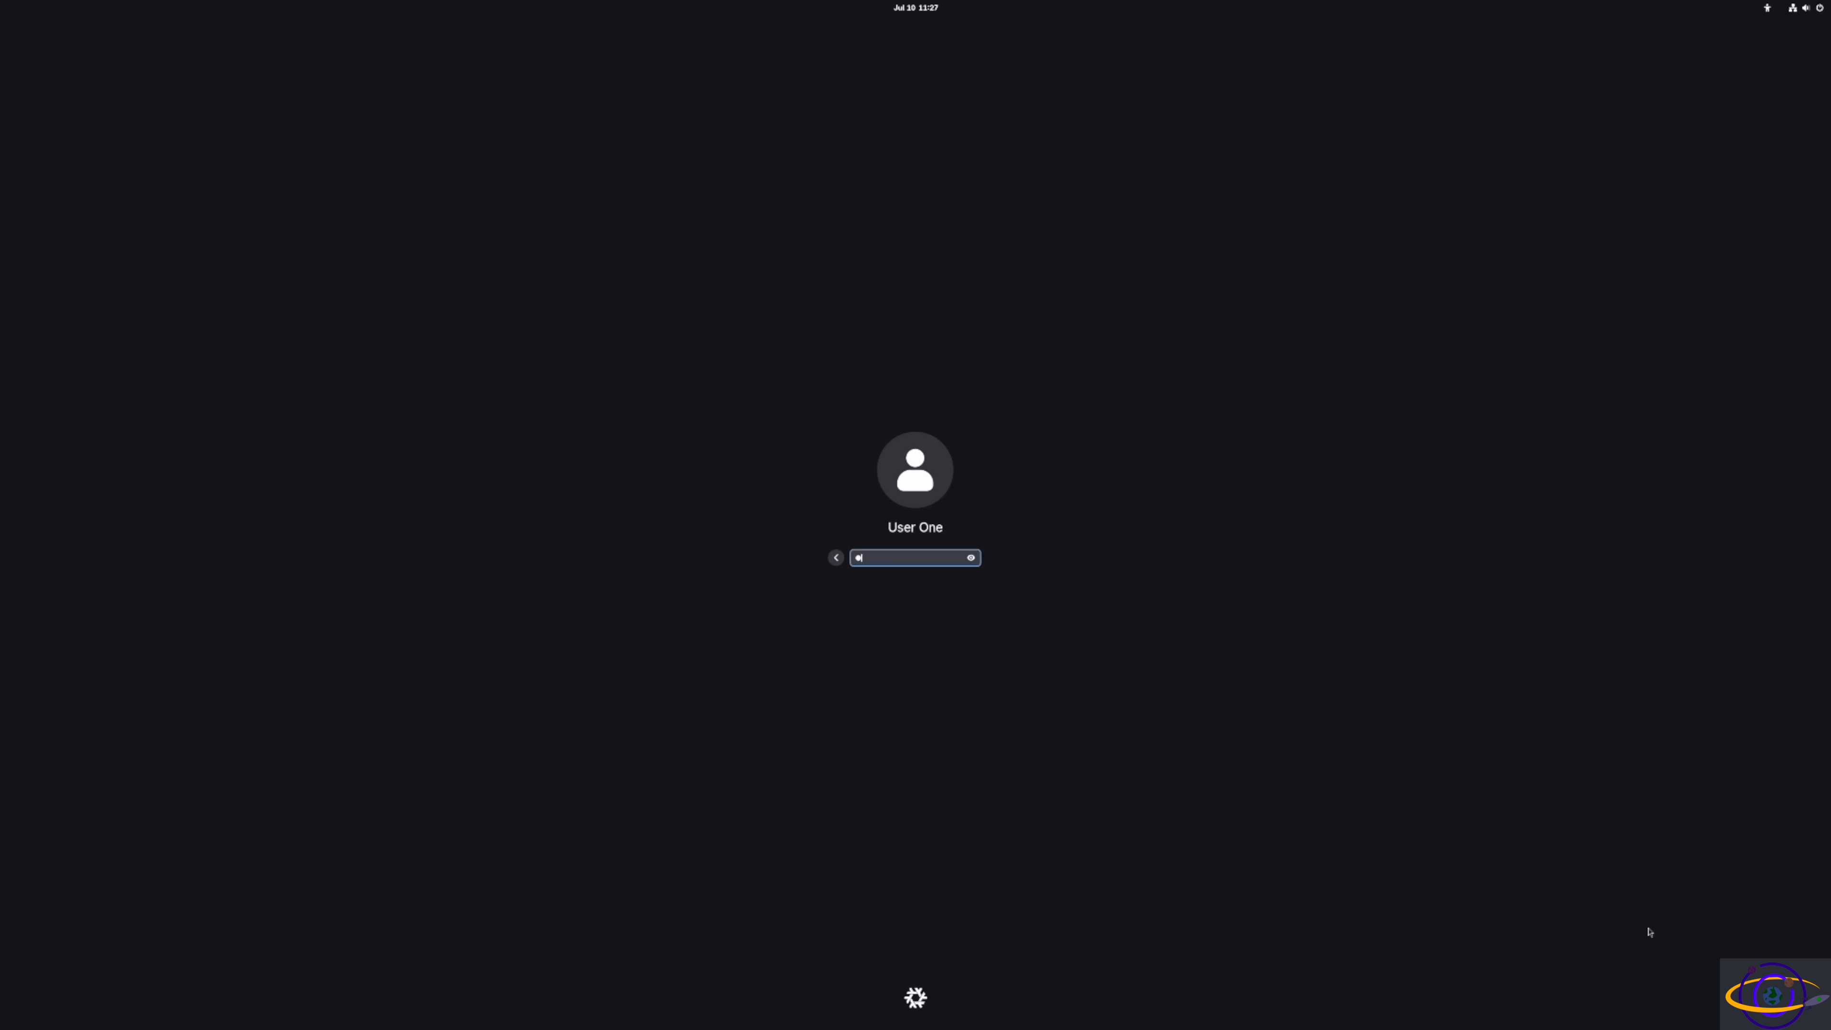
text(********)
key(Return)
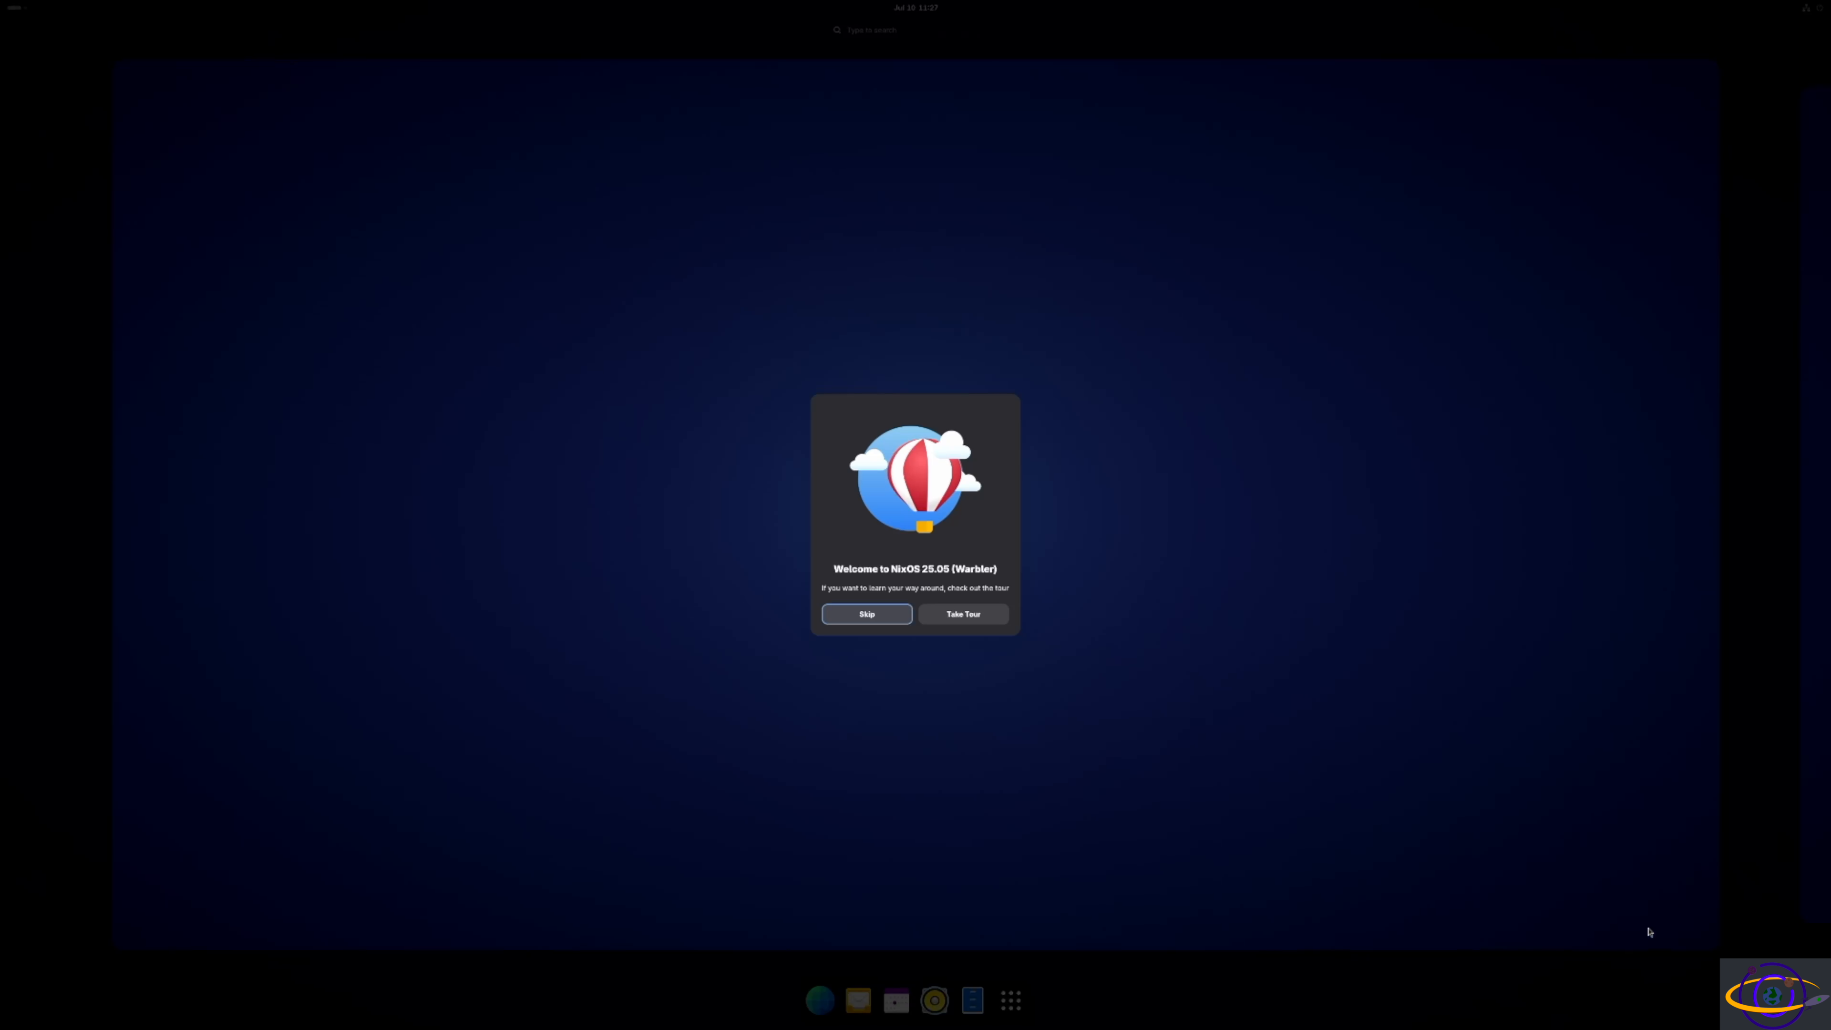
click(970, 618)
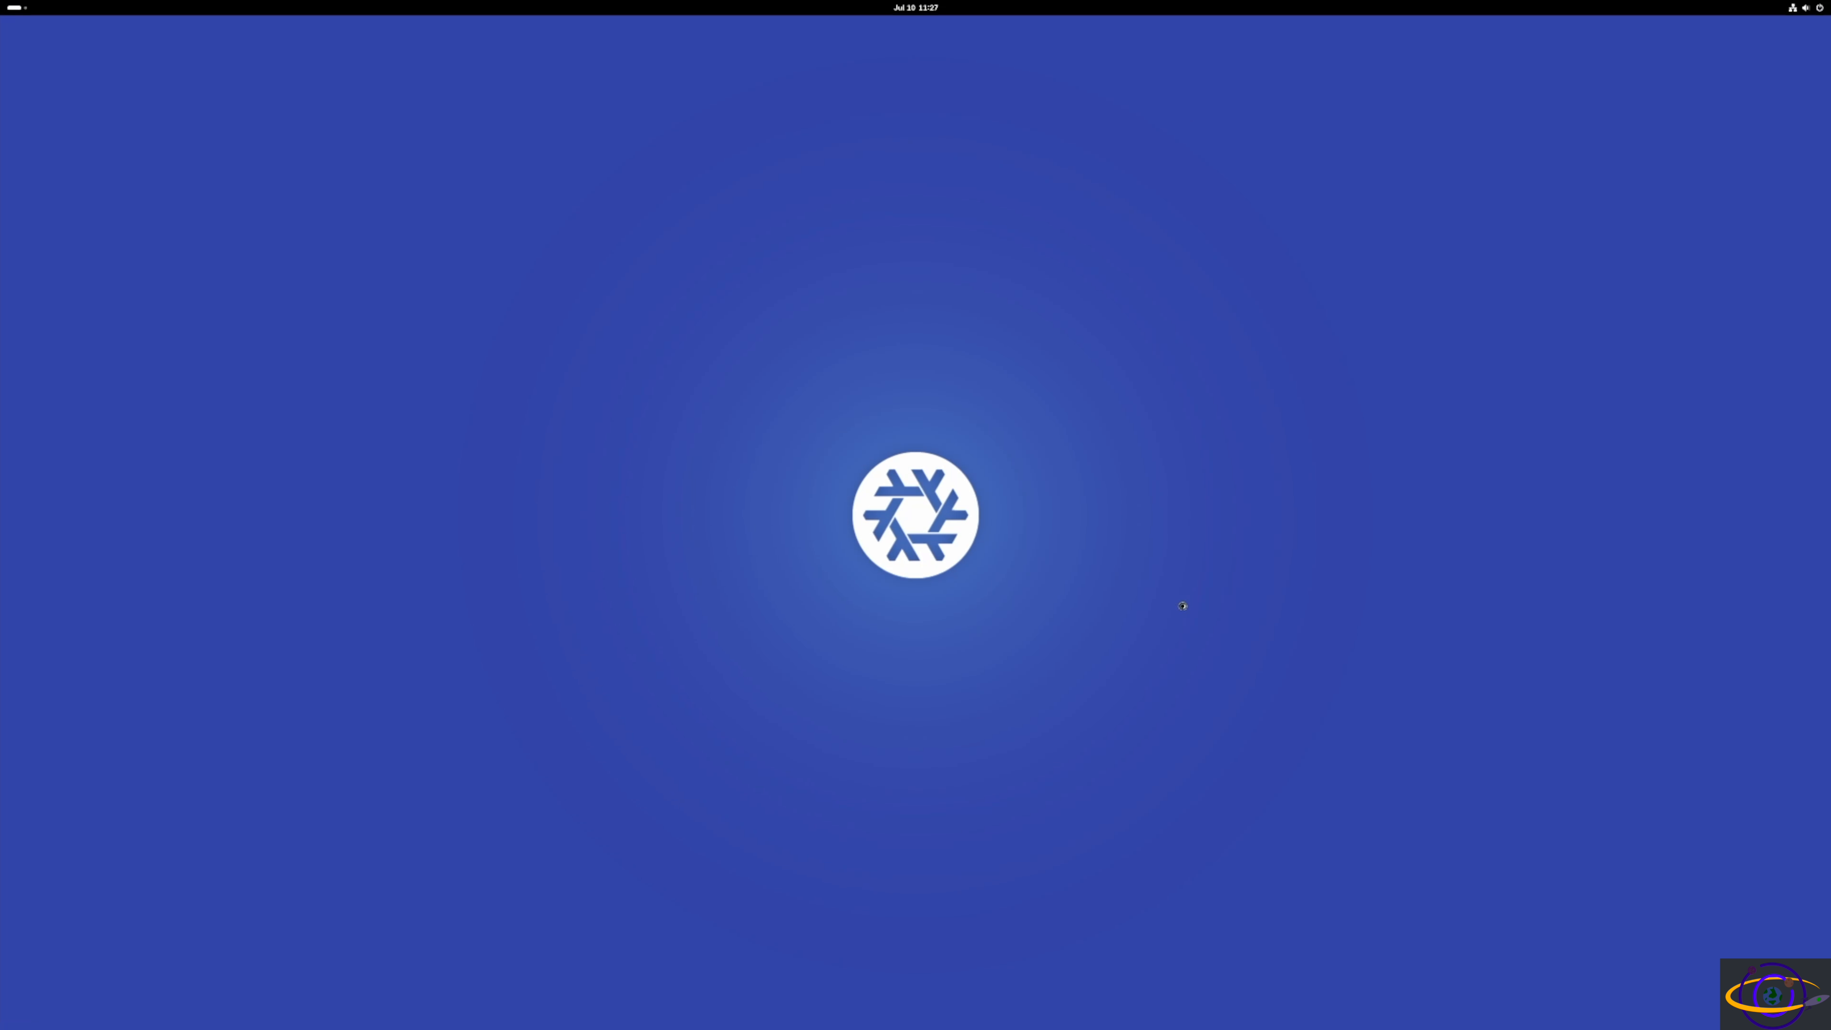
Set the display scale to 200 %, keep the changes, and close the display settings
right_click(1415, 535)
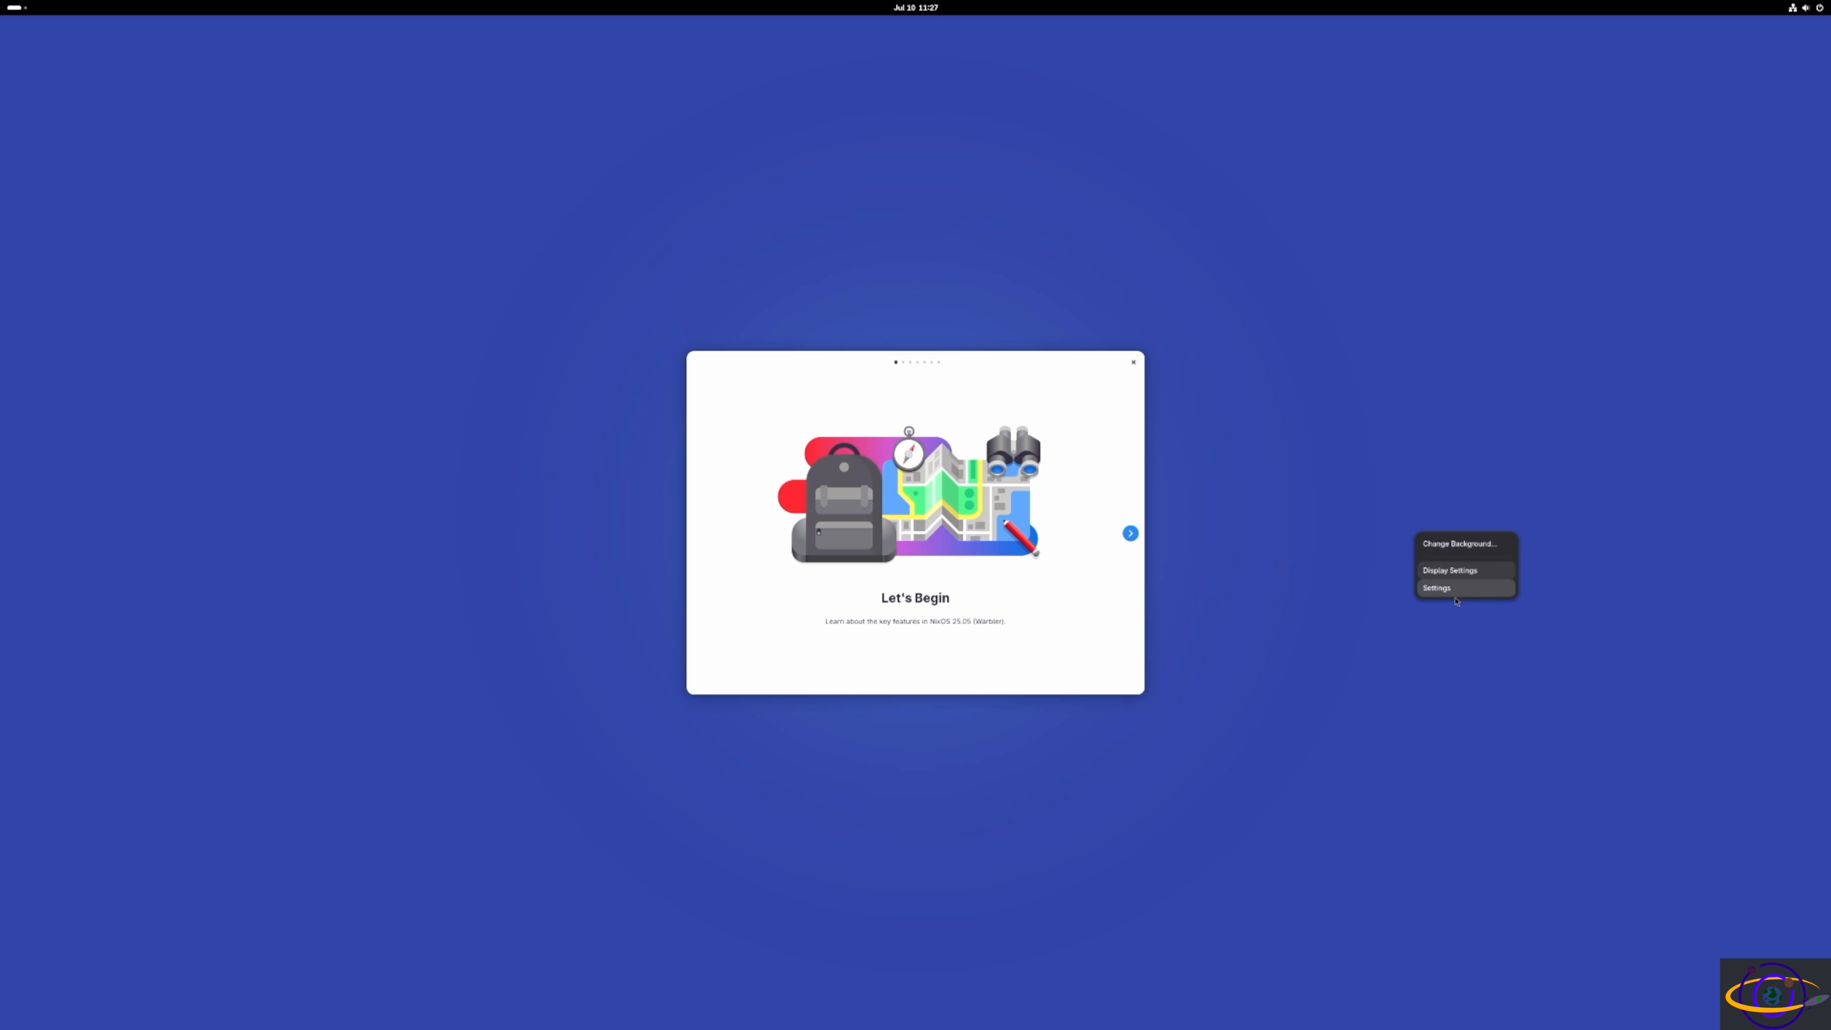
click(1463, 576)
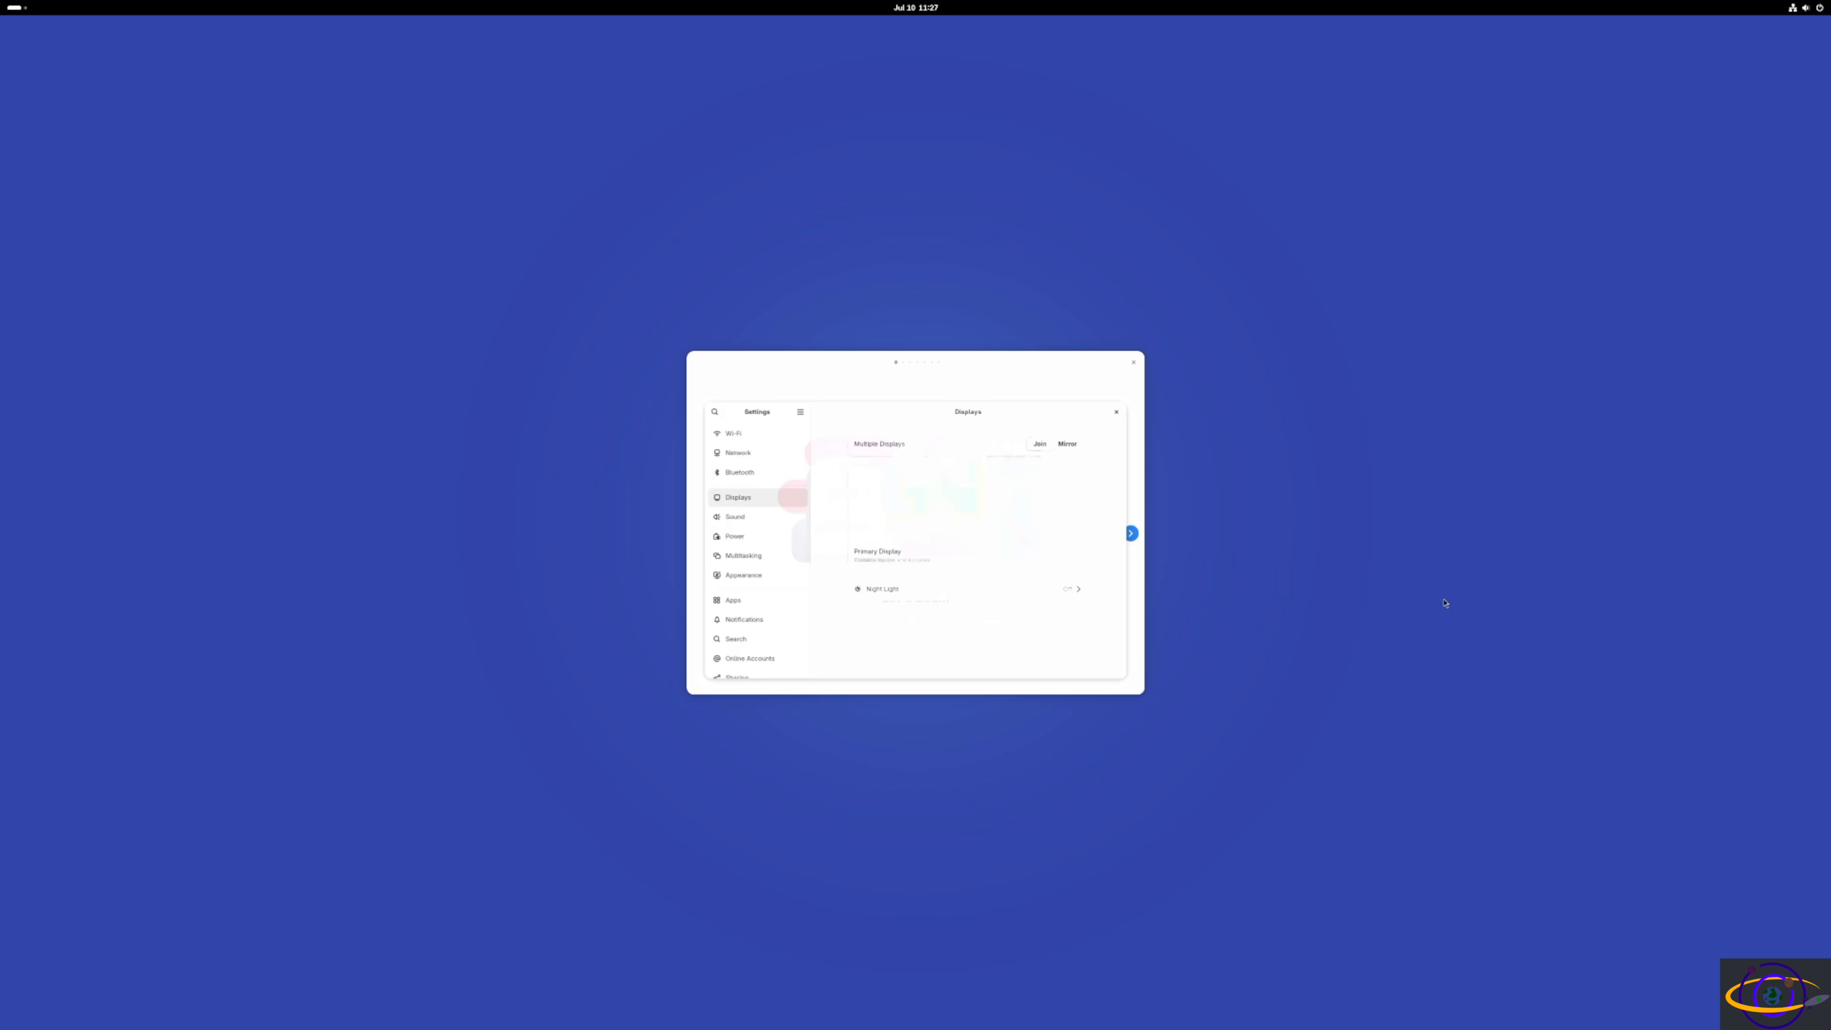
drag(897, 386, 1378, 381)
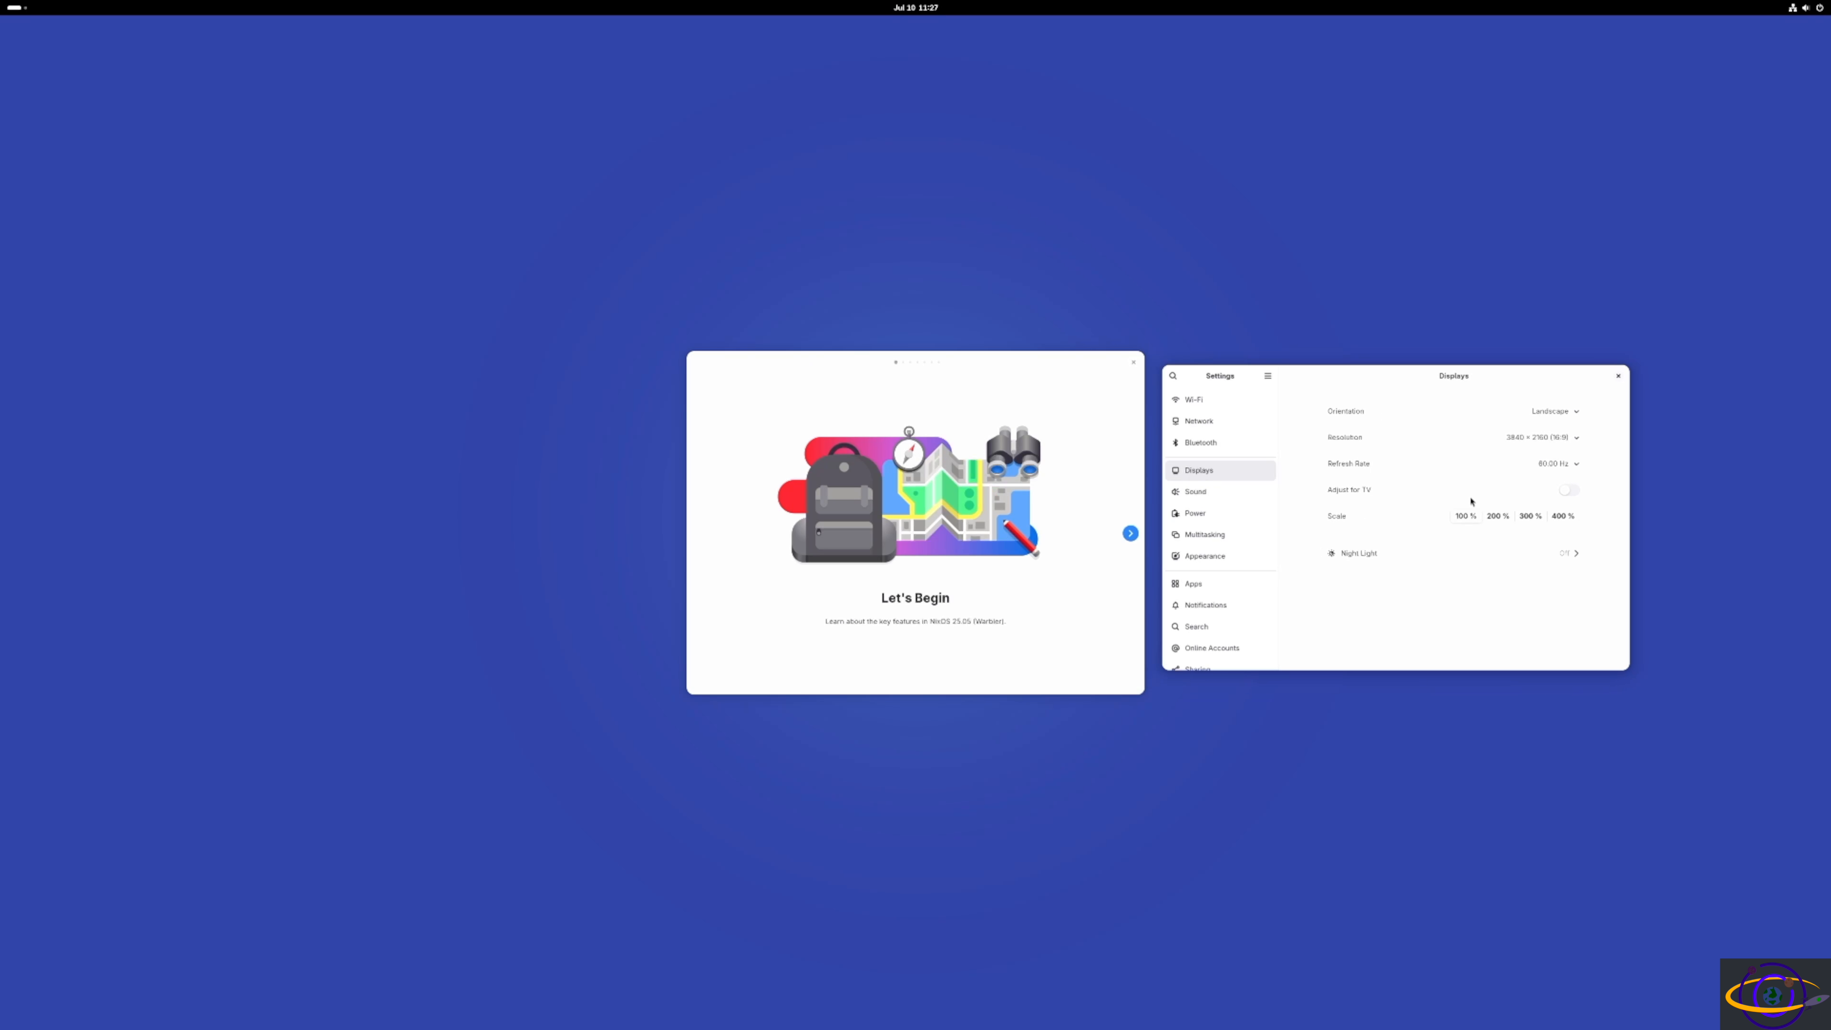
click(1496, 516)
click(1606, 377)
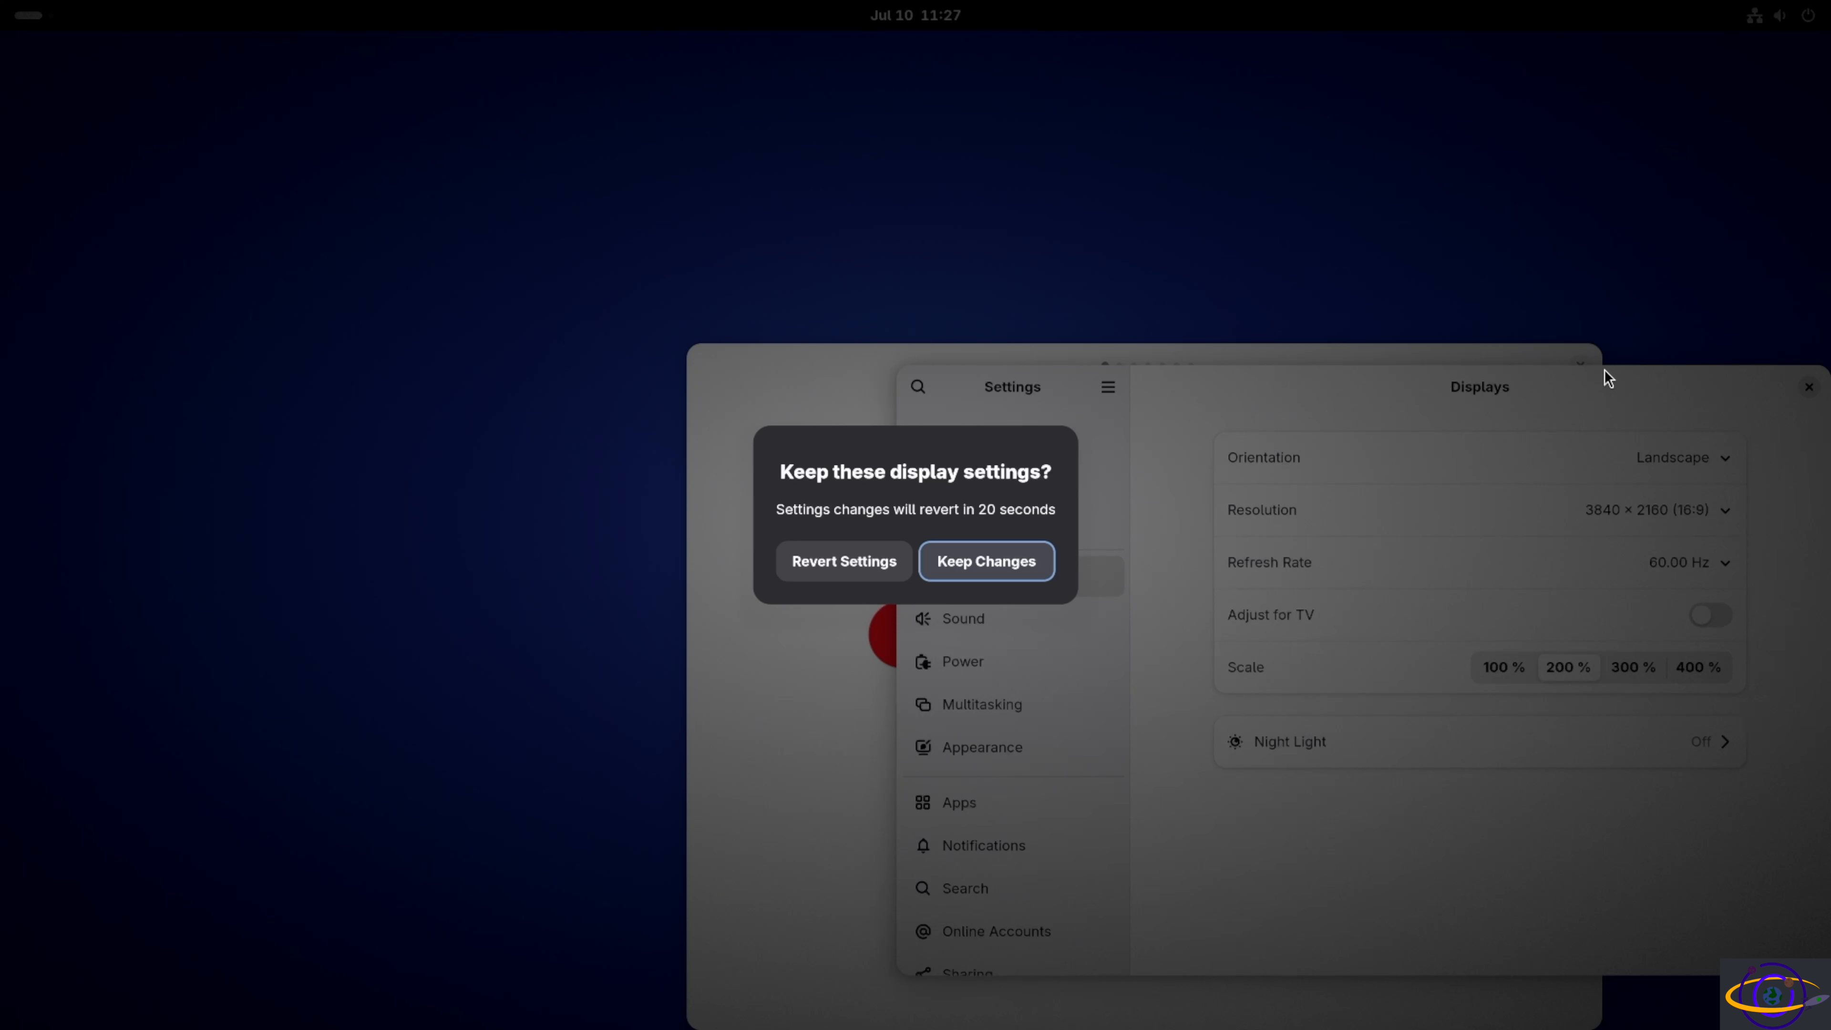
click(995, 570)
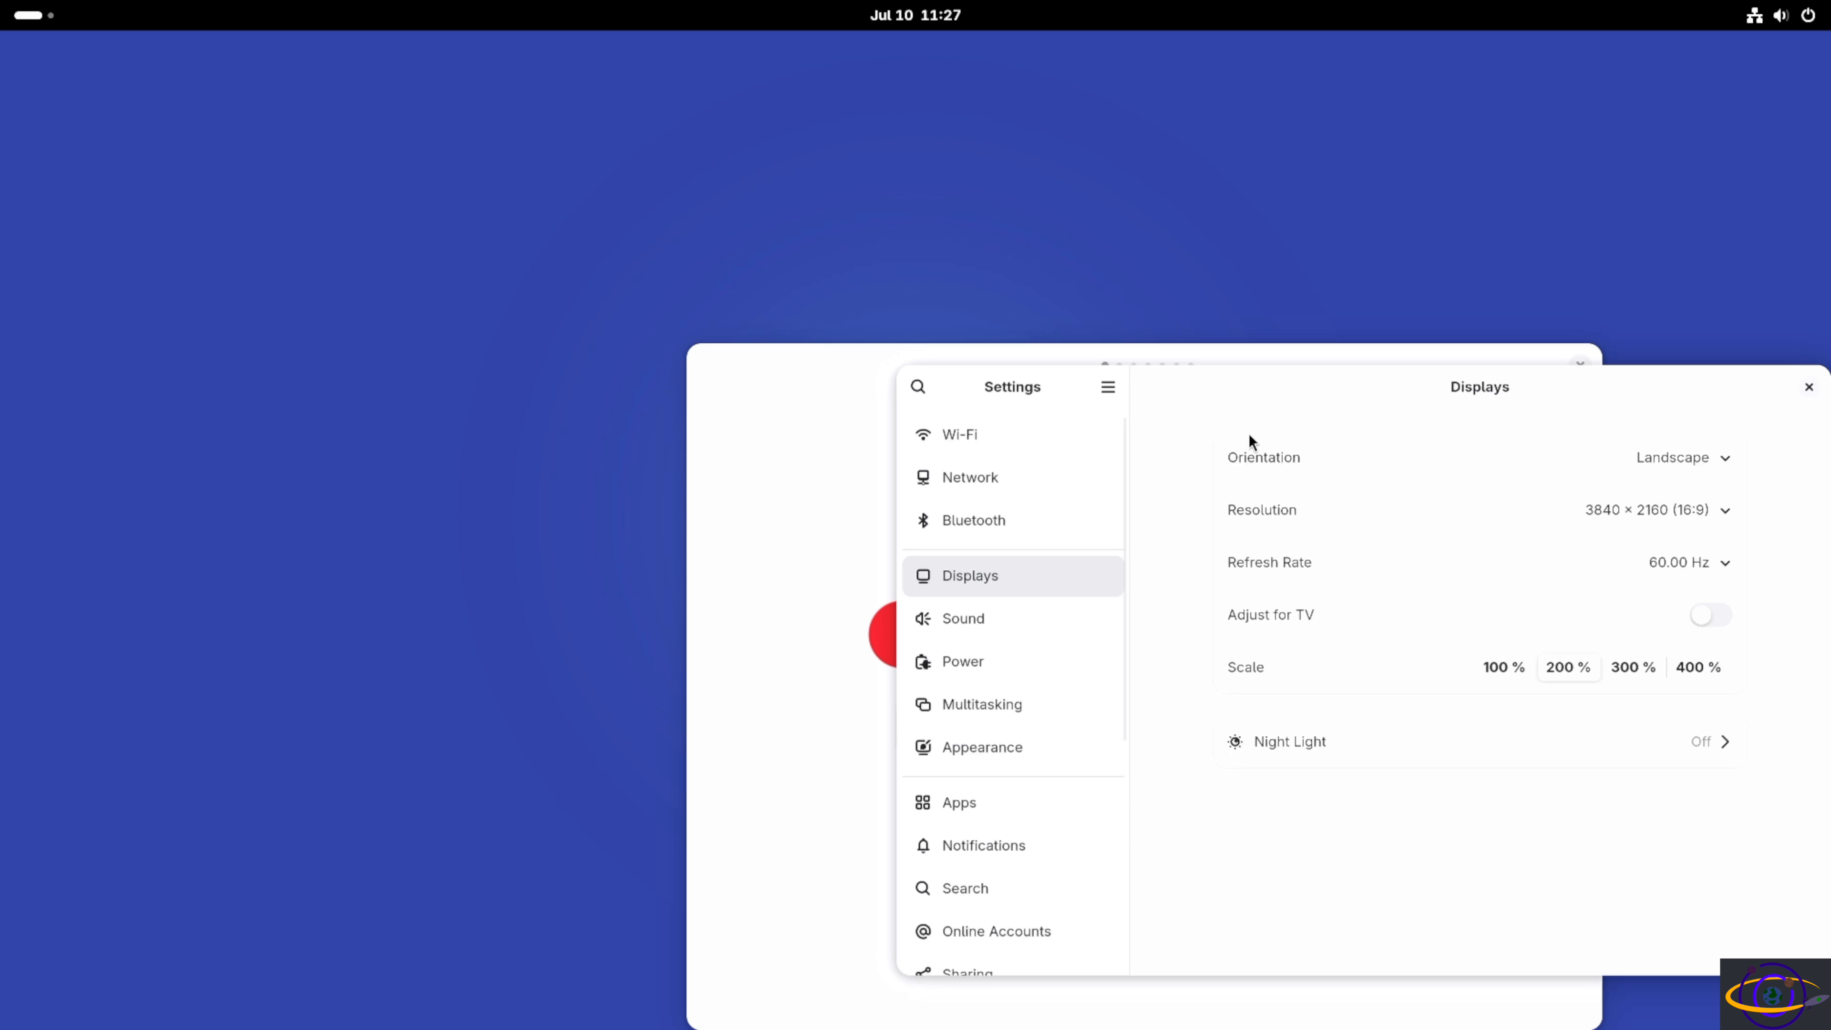
click(1808, 387)
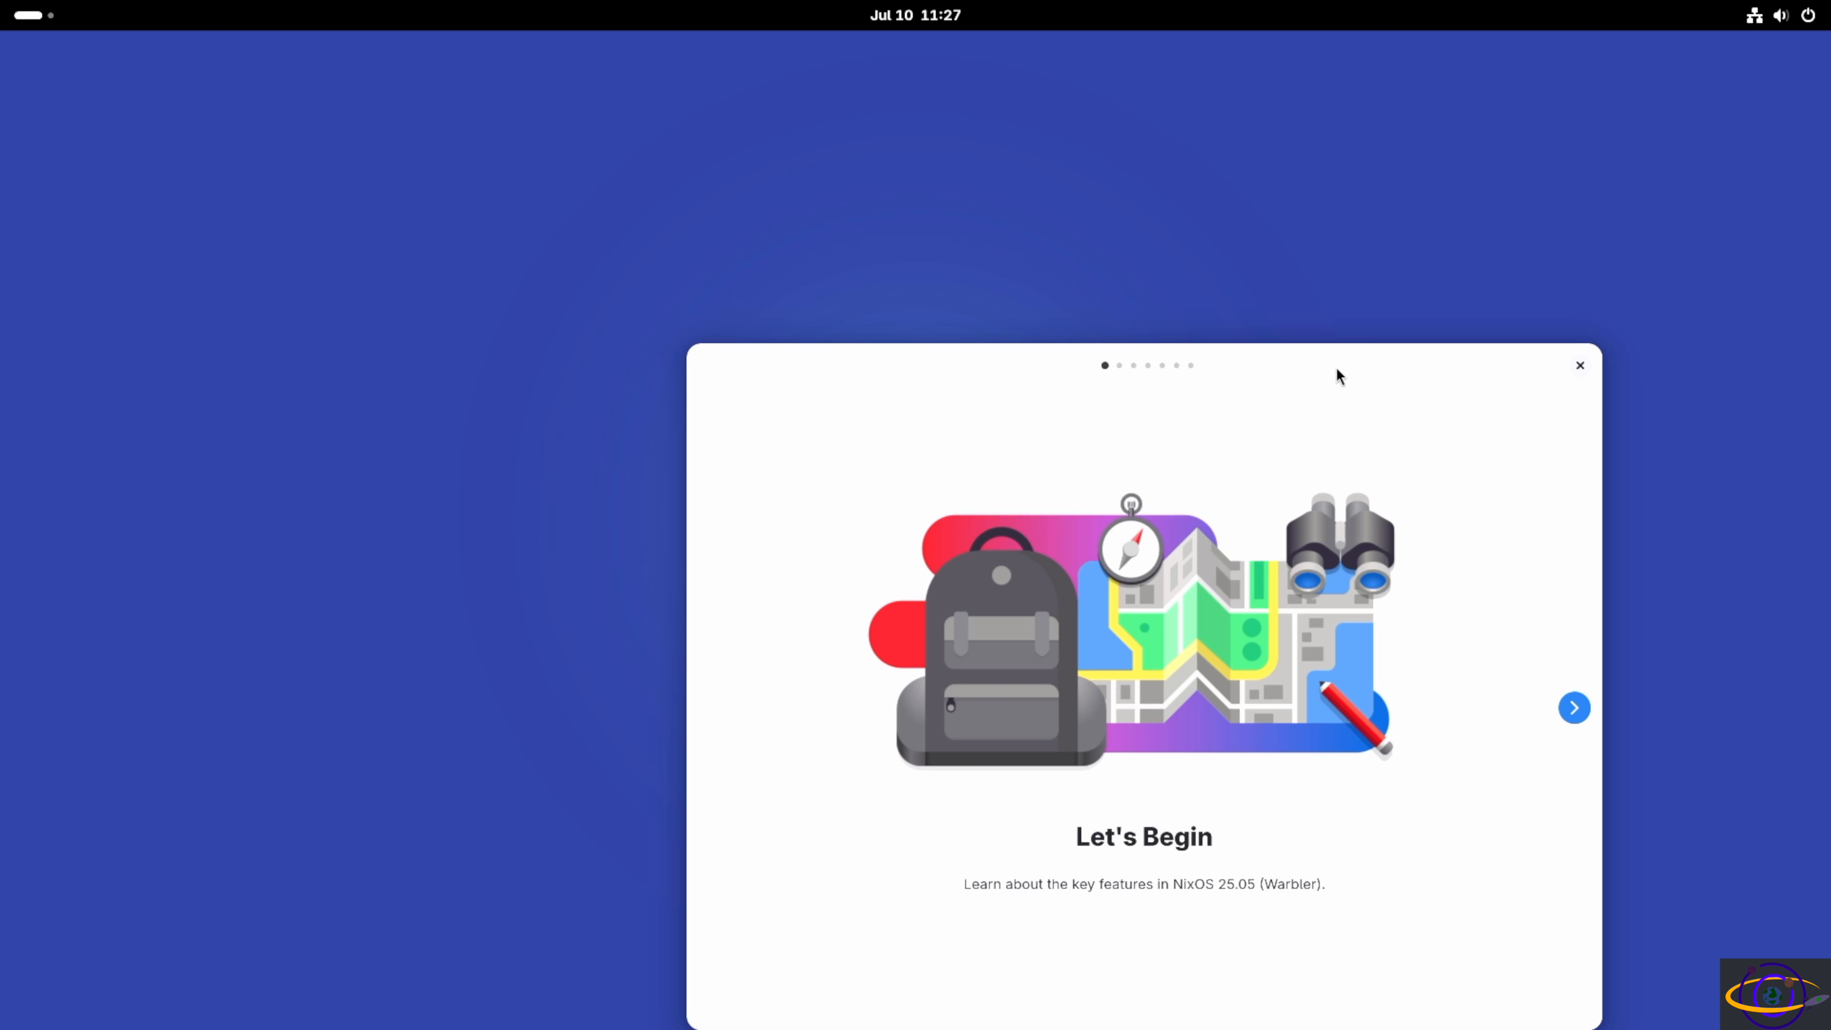
Read through the welcome tour from Let's Begin to its final page and close it
drag(1335, 368, 997, 148)
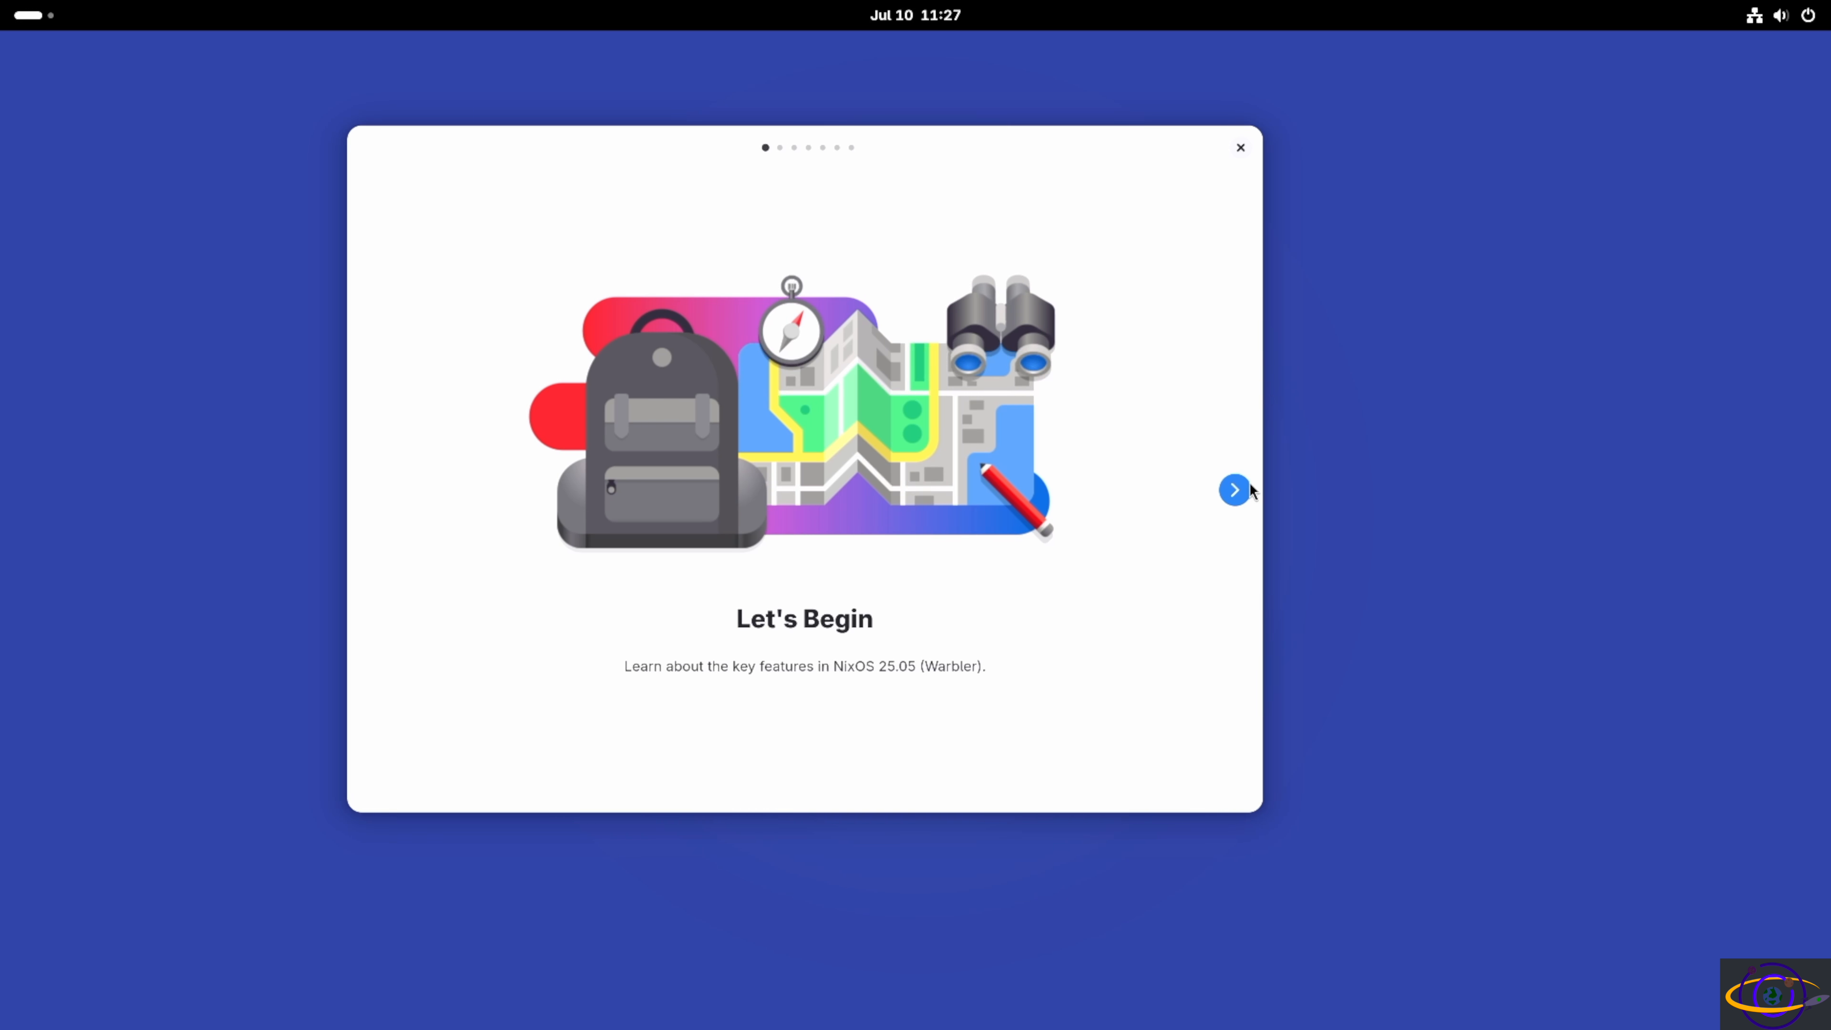
click(1234, 490)
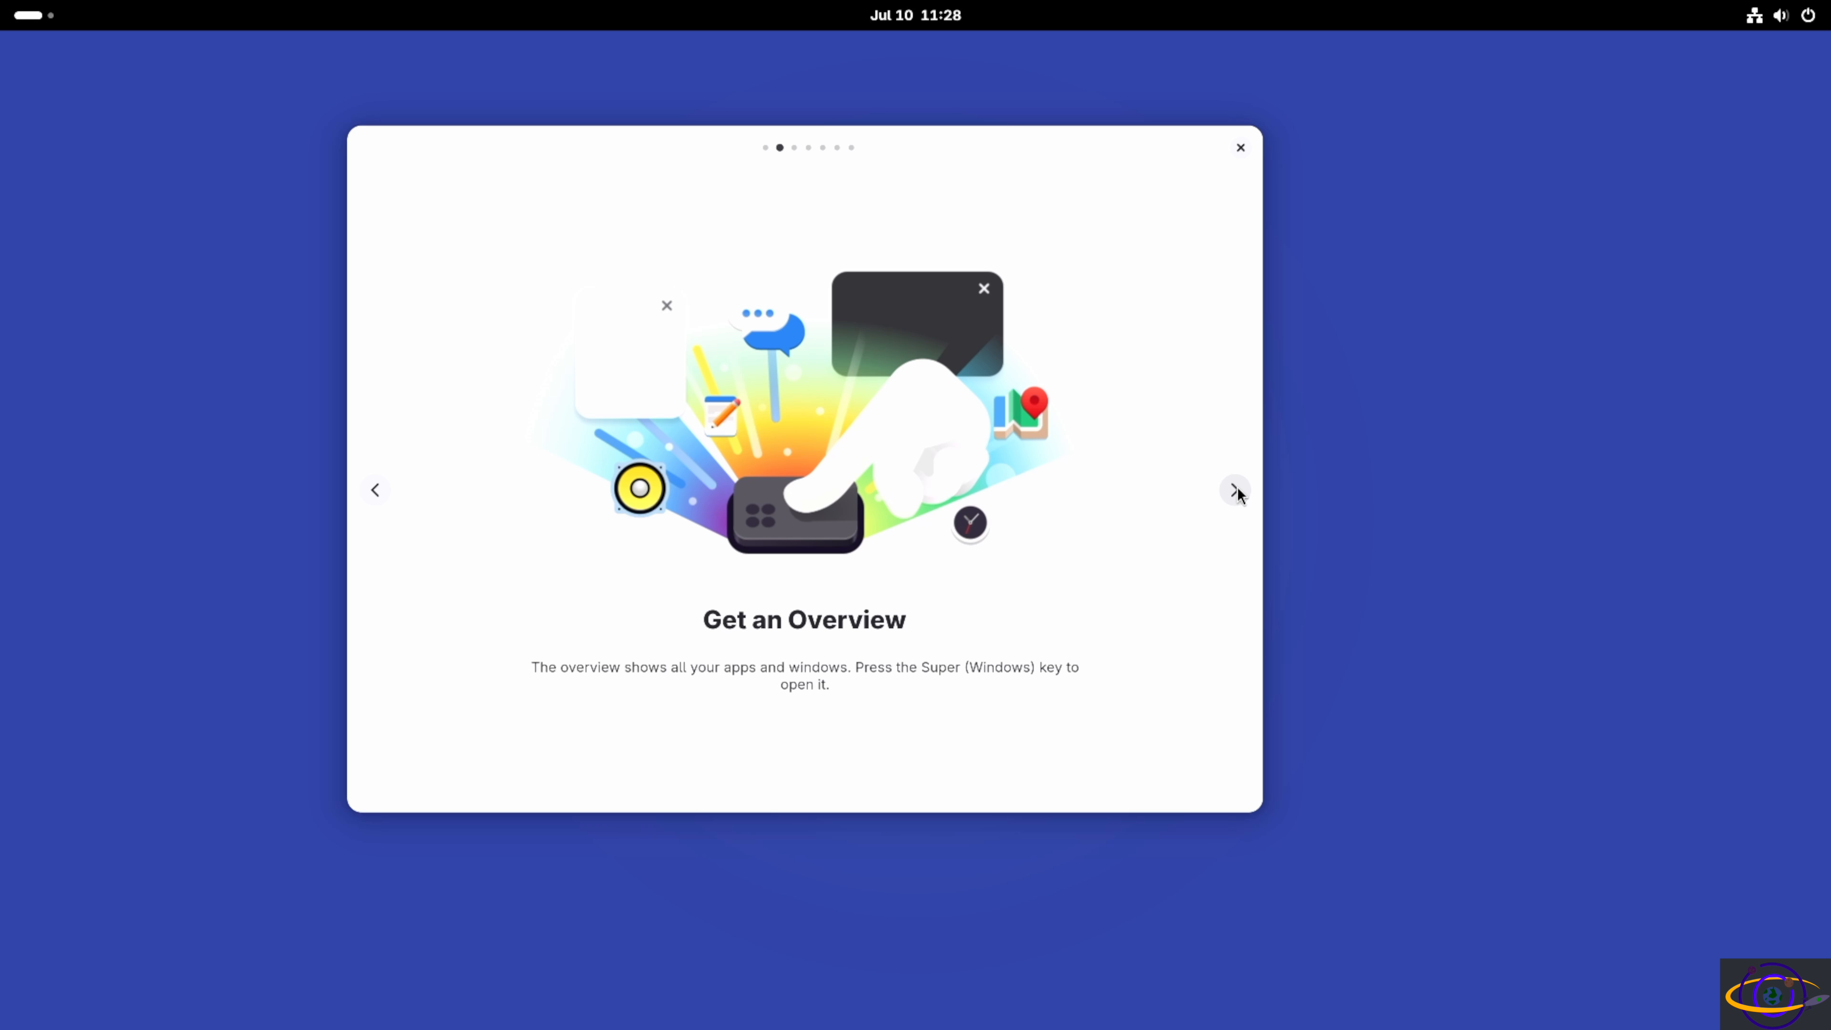
click(1234, 489)
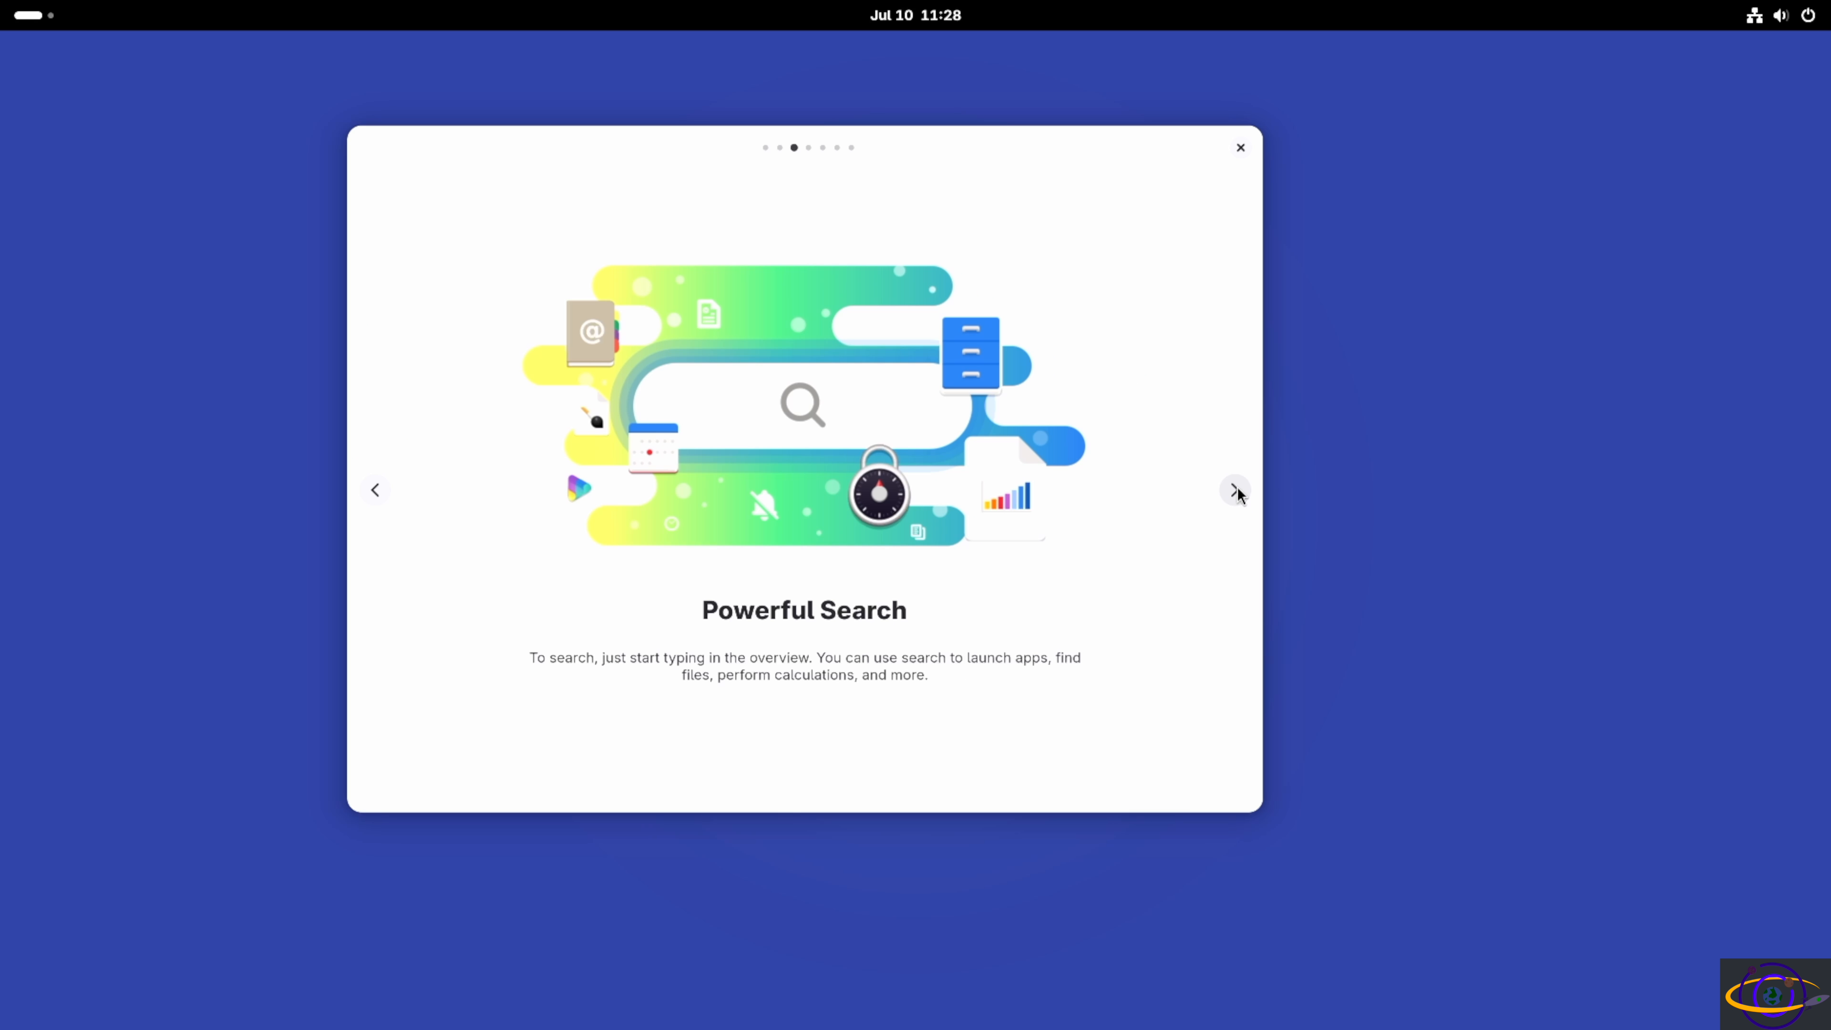
click(1237, 487)
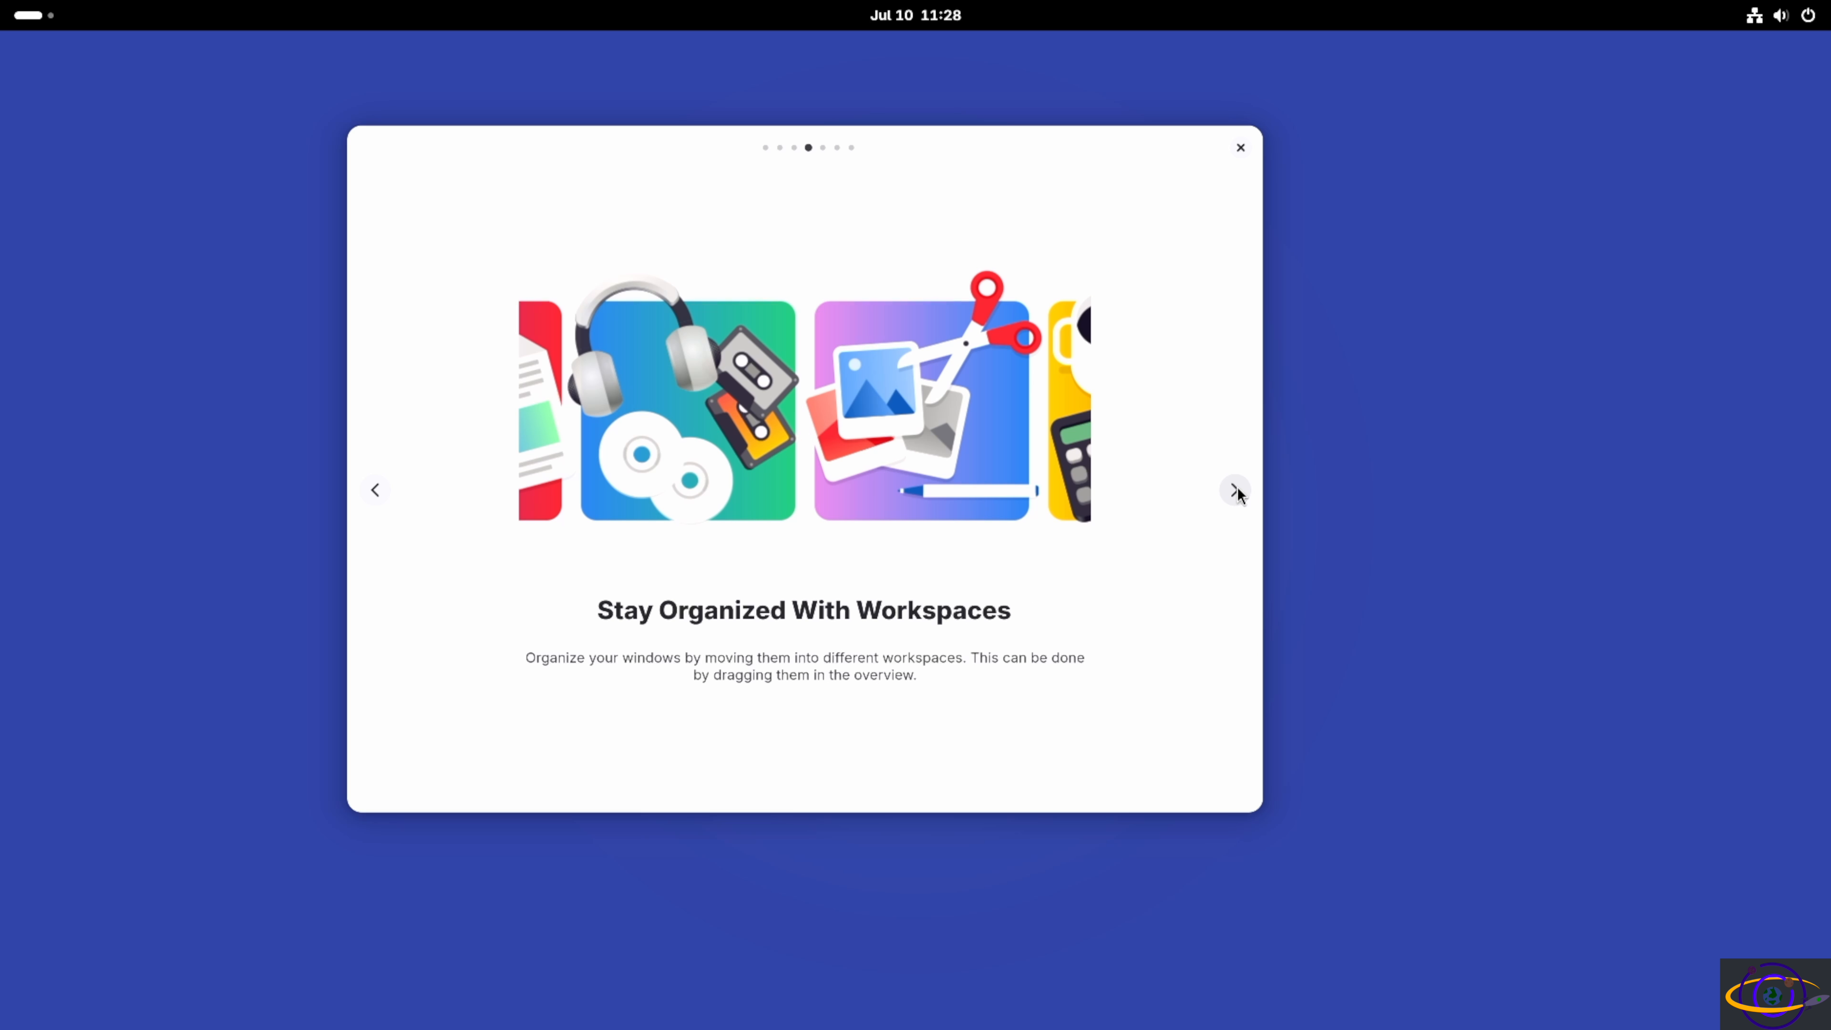
click(1237, 488)
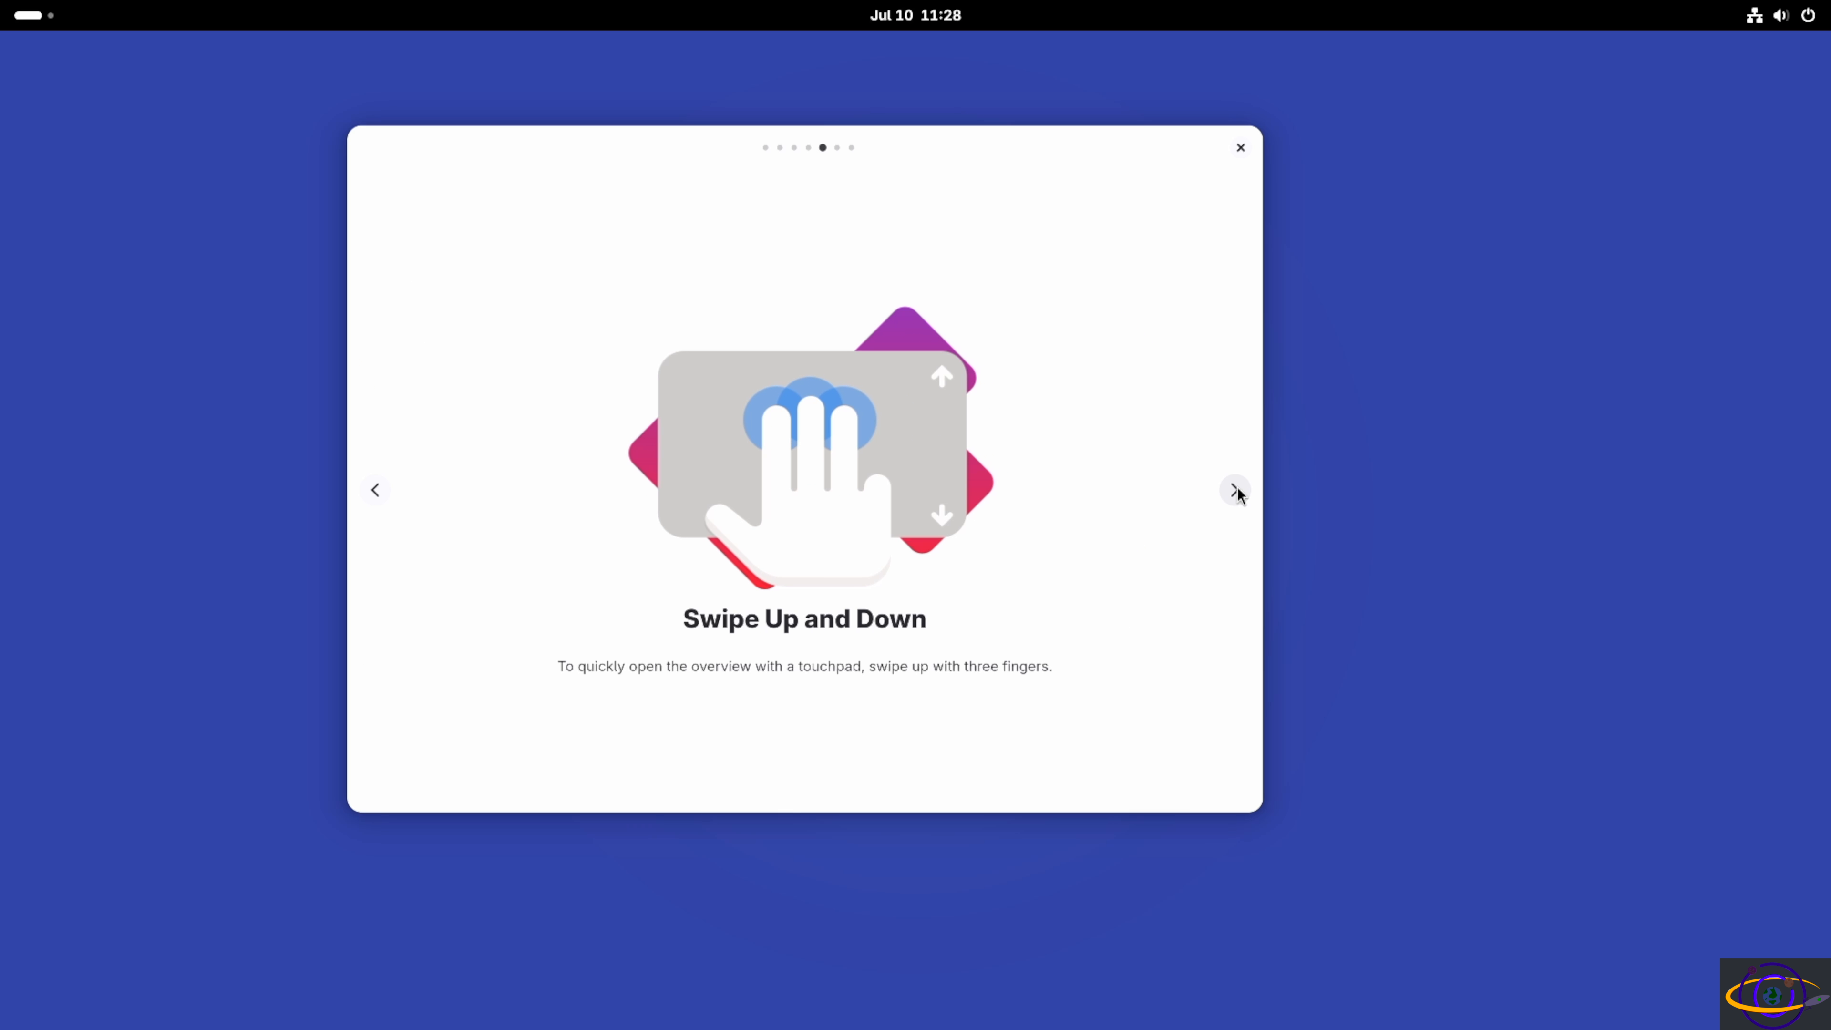
click(1236, 487)
click(1236, 487)
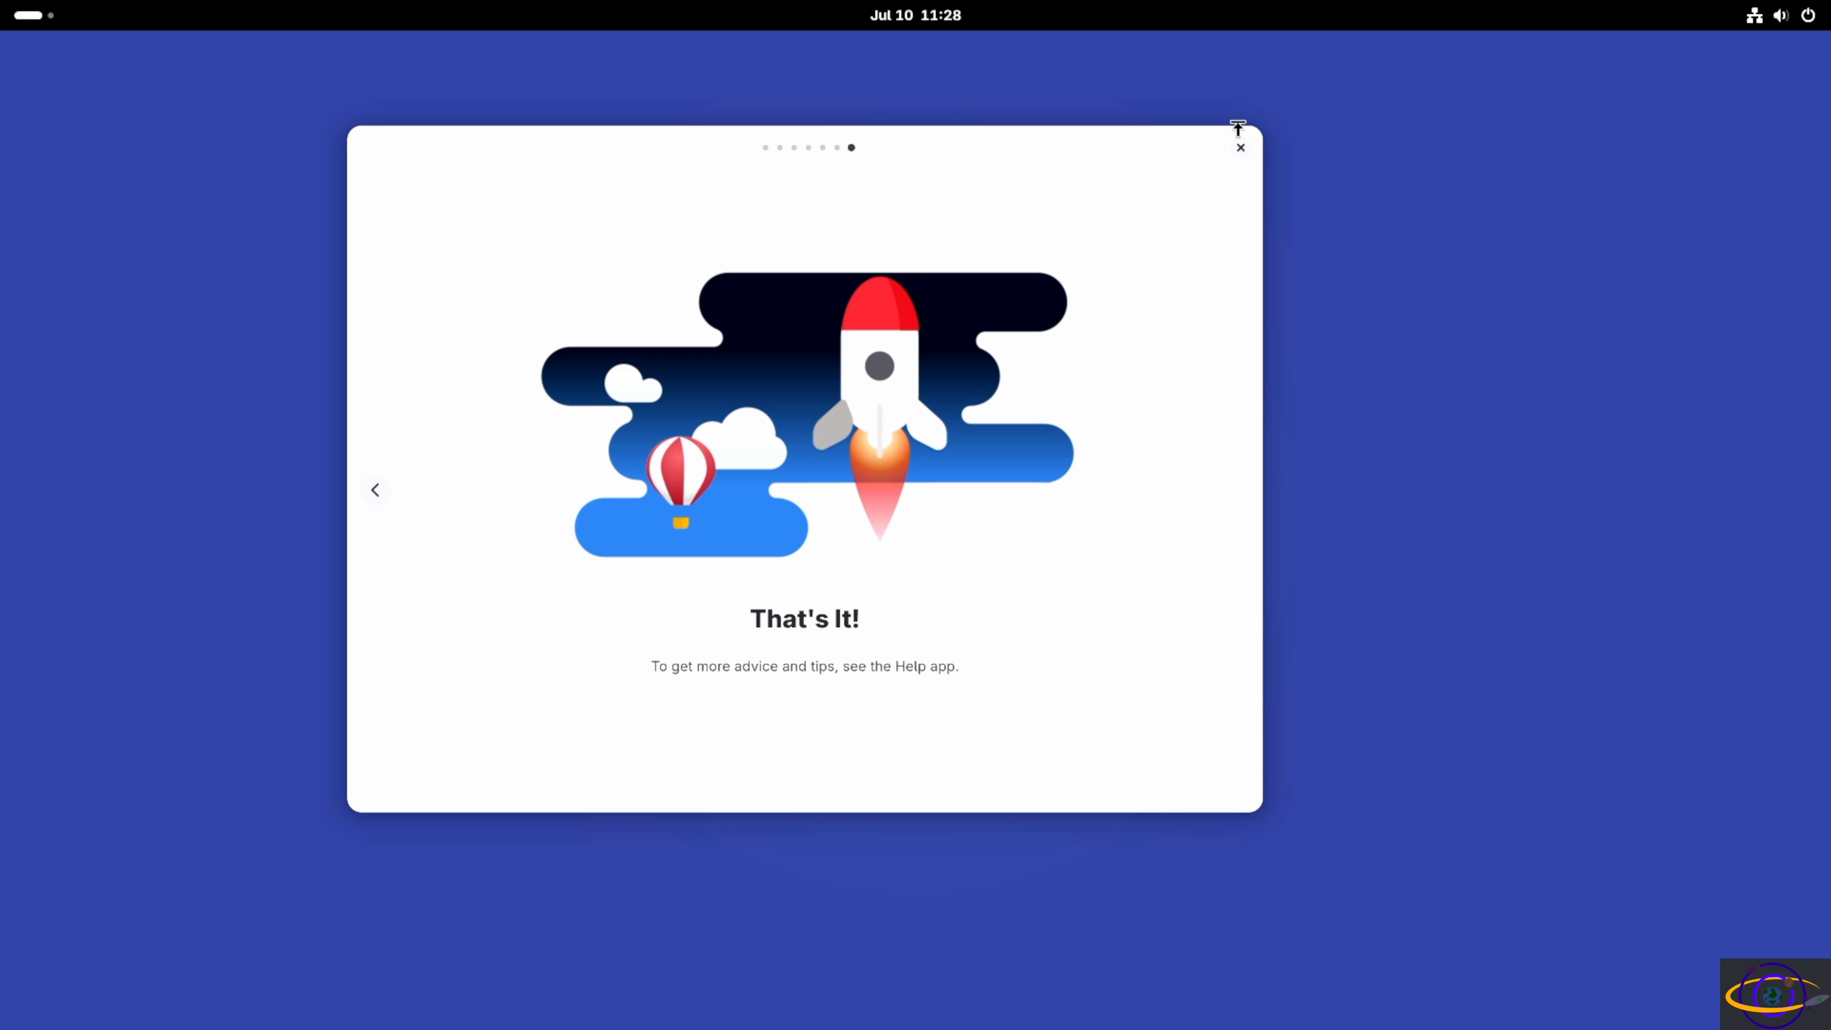
click(1241, 149)
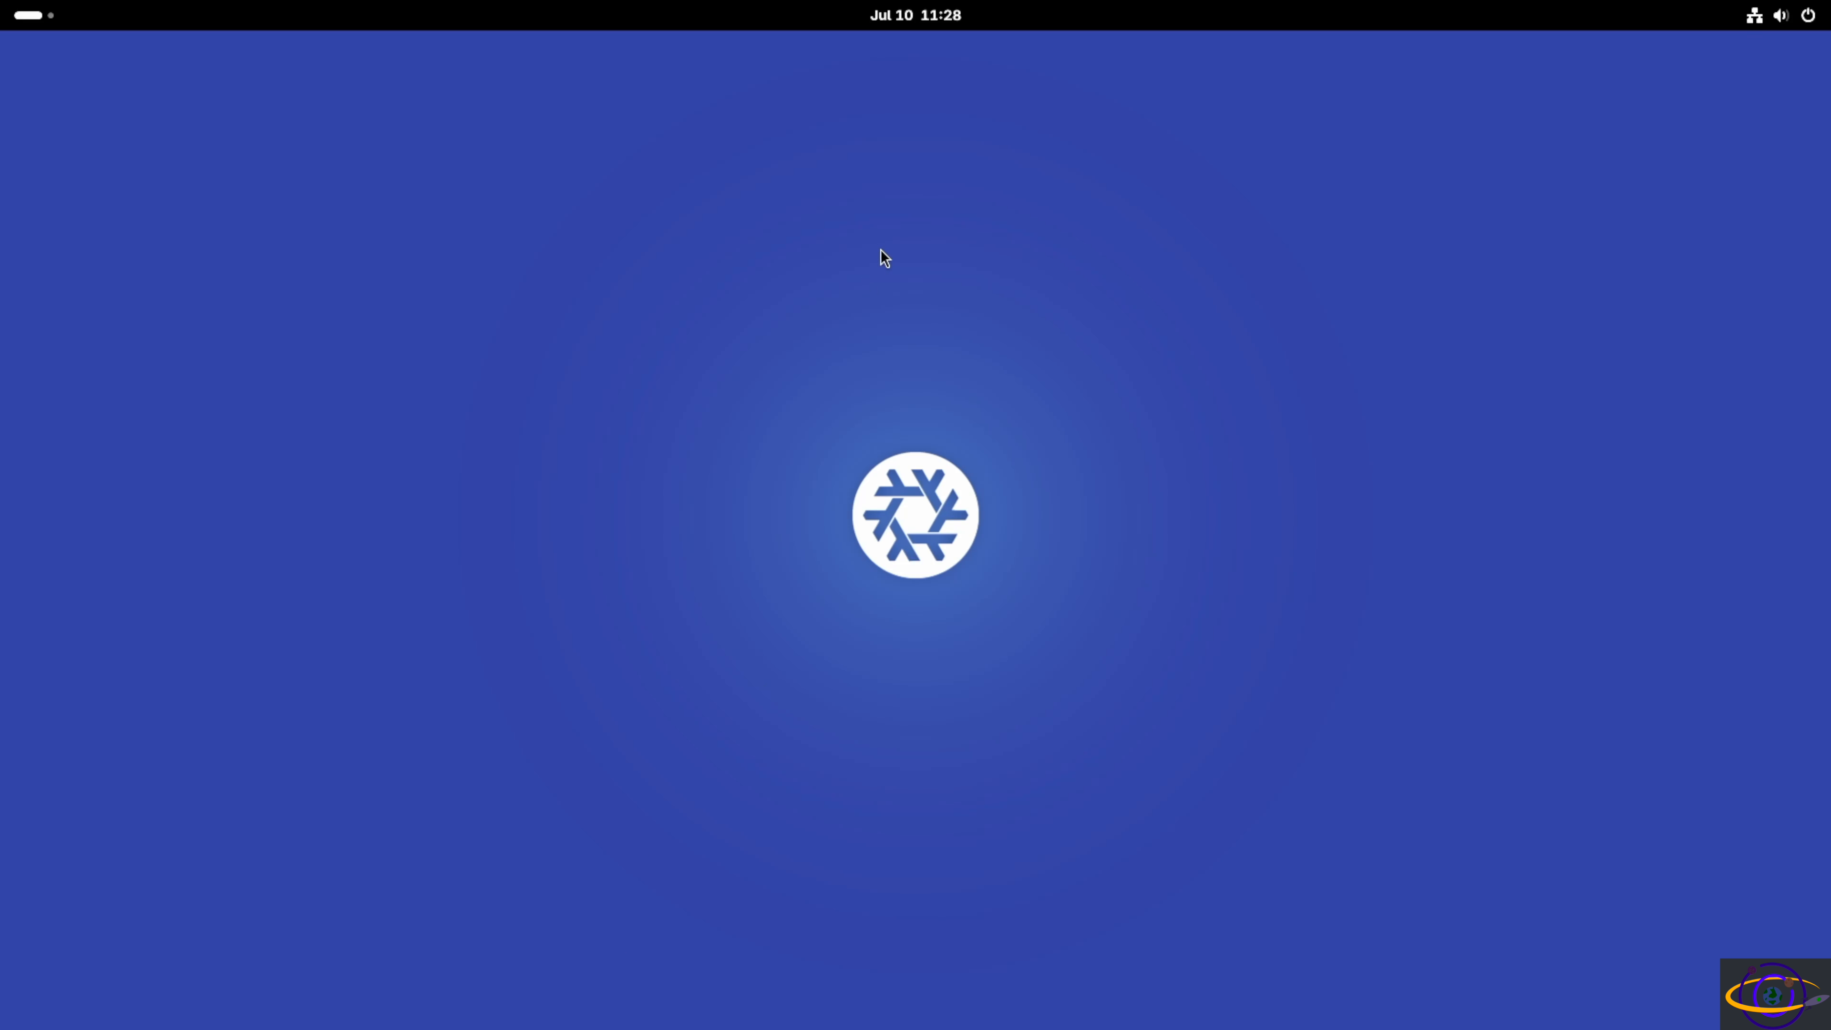
Explore the activities overview with its workspaces and application grid, and return to the desktop
key(super)
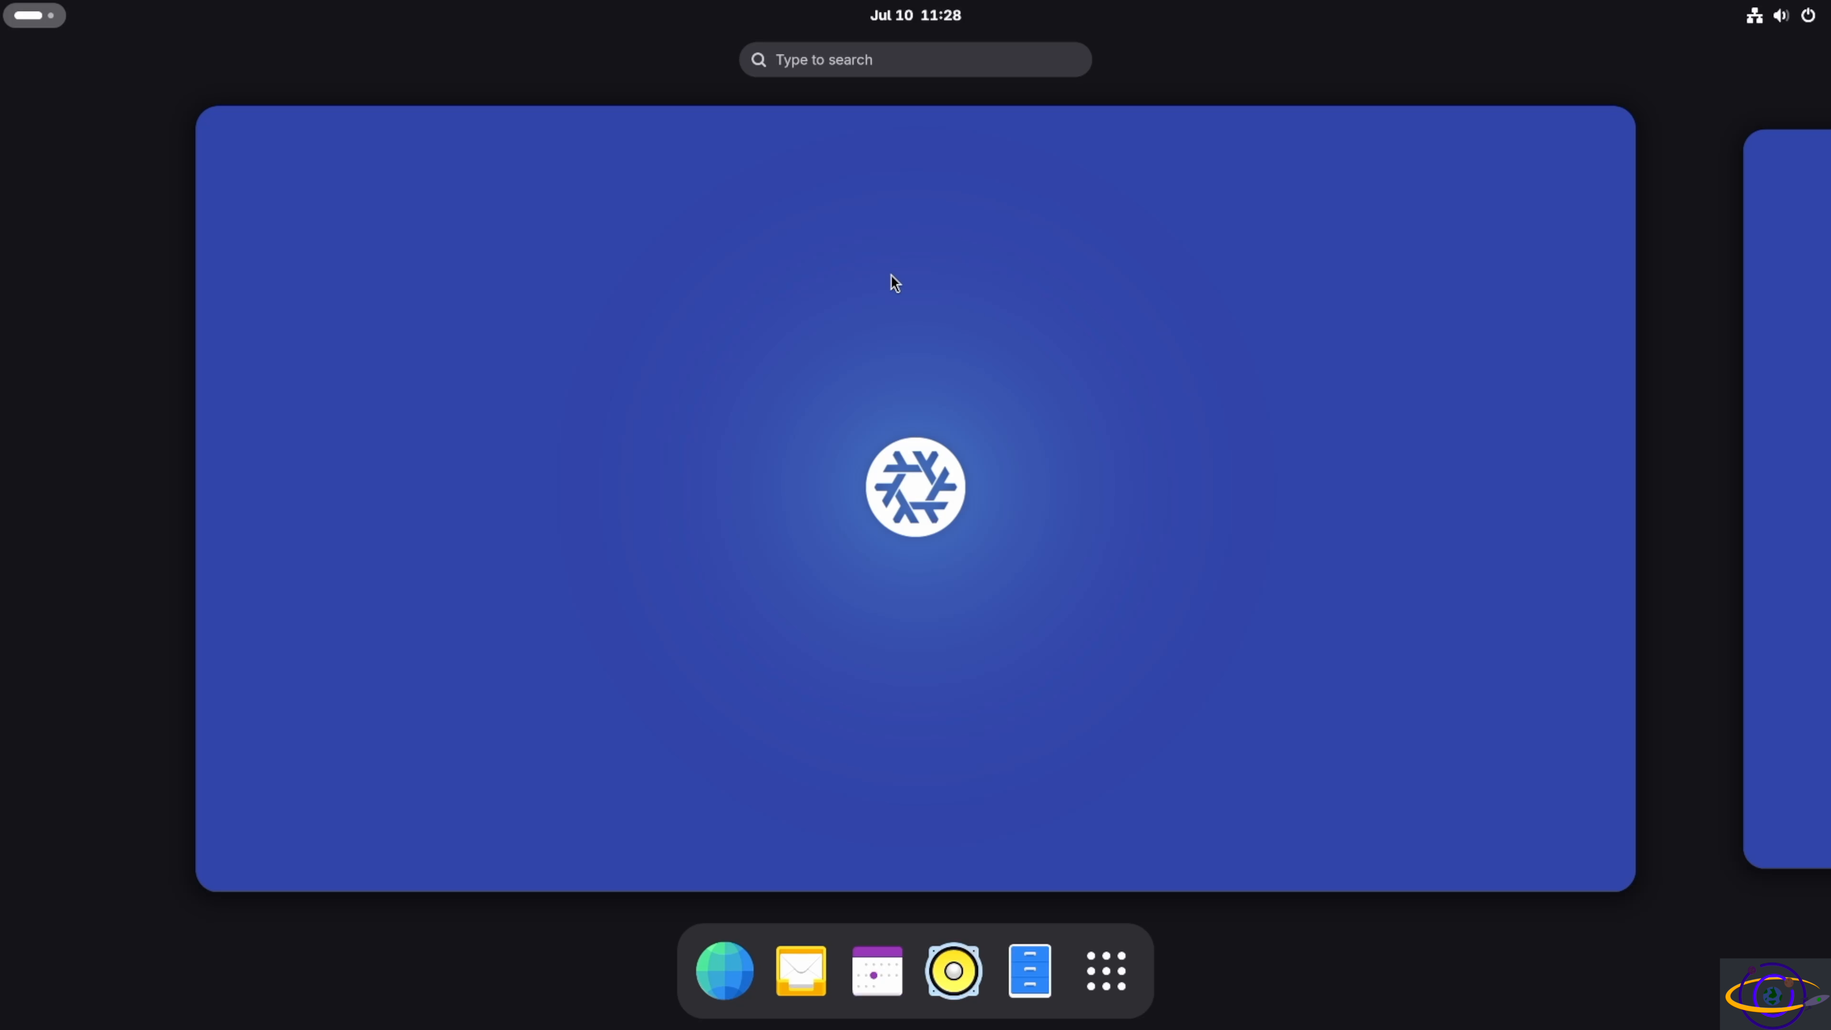
click(1806, 503)
click(38, 524)
click(1122, 977)
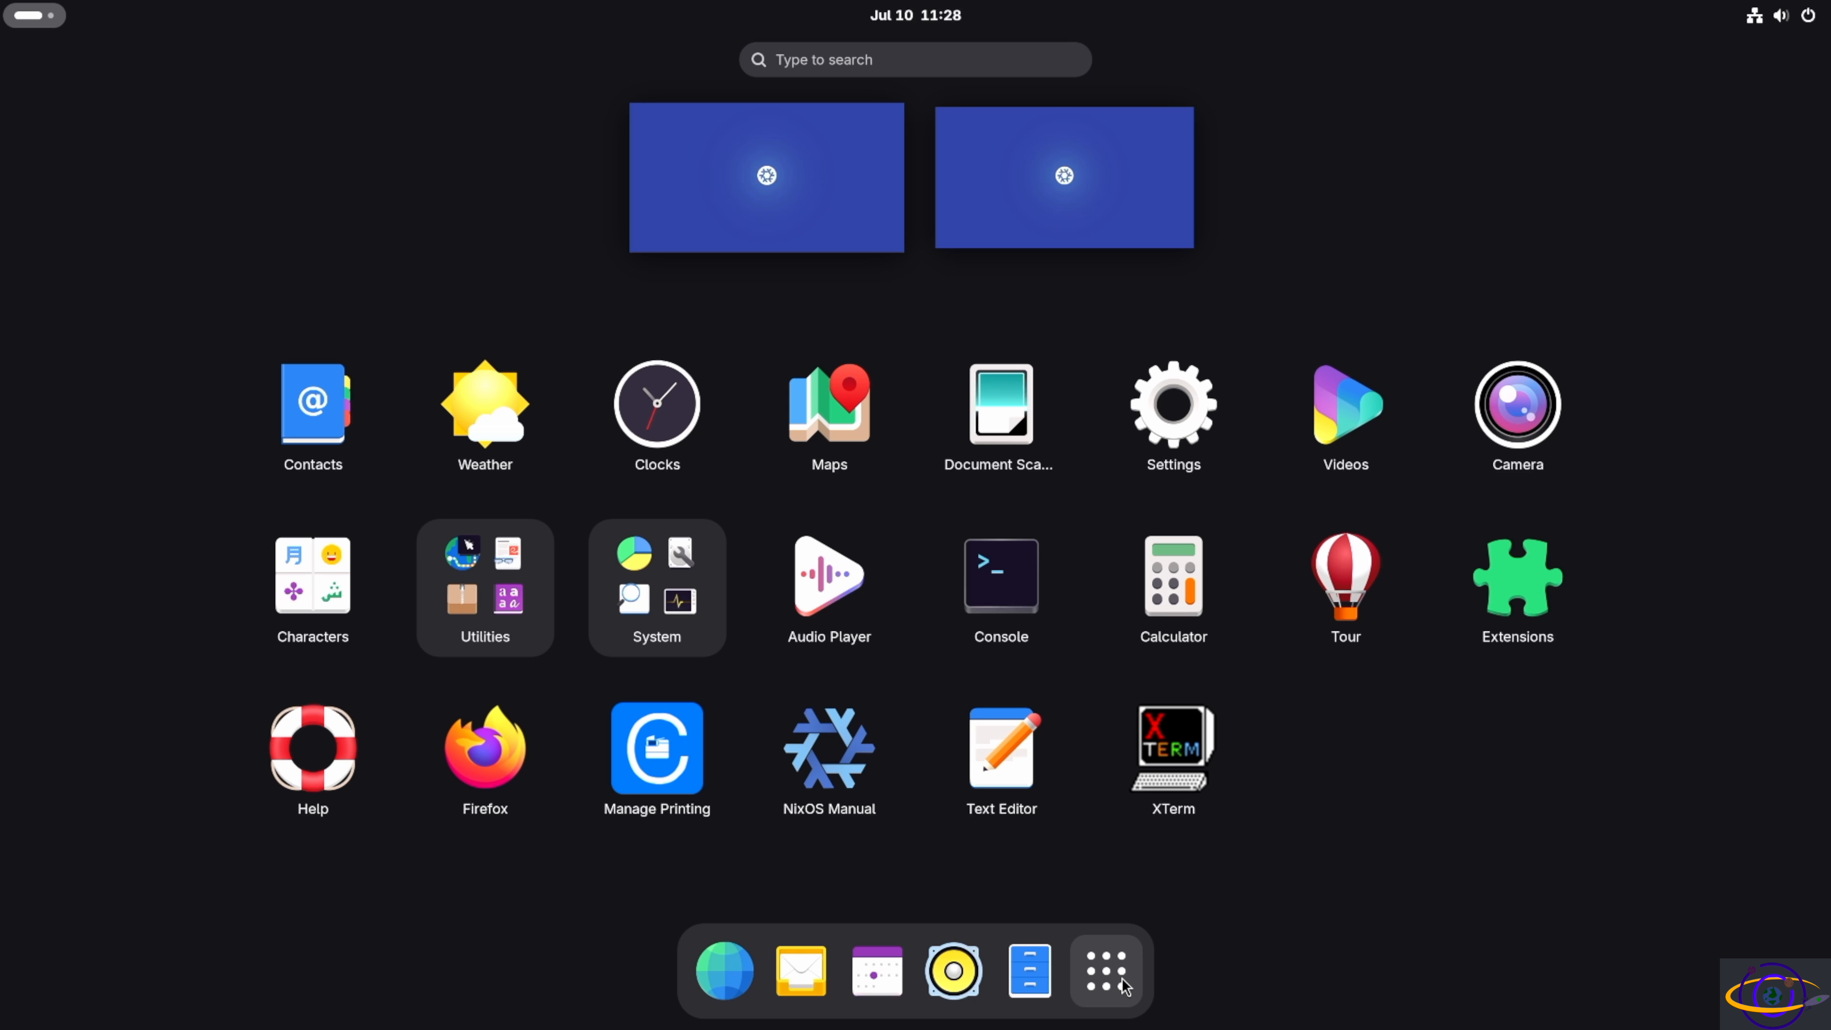
click(1121, 977)
click(1083, 491)
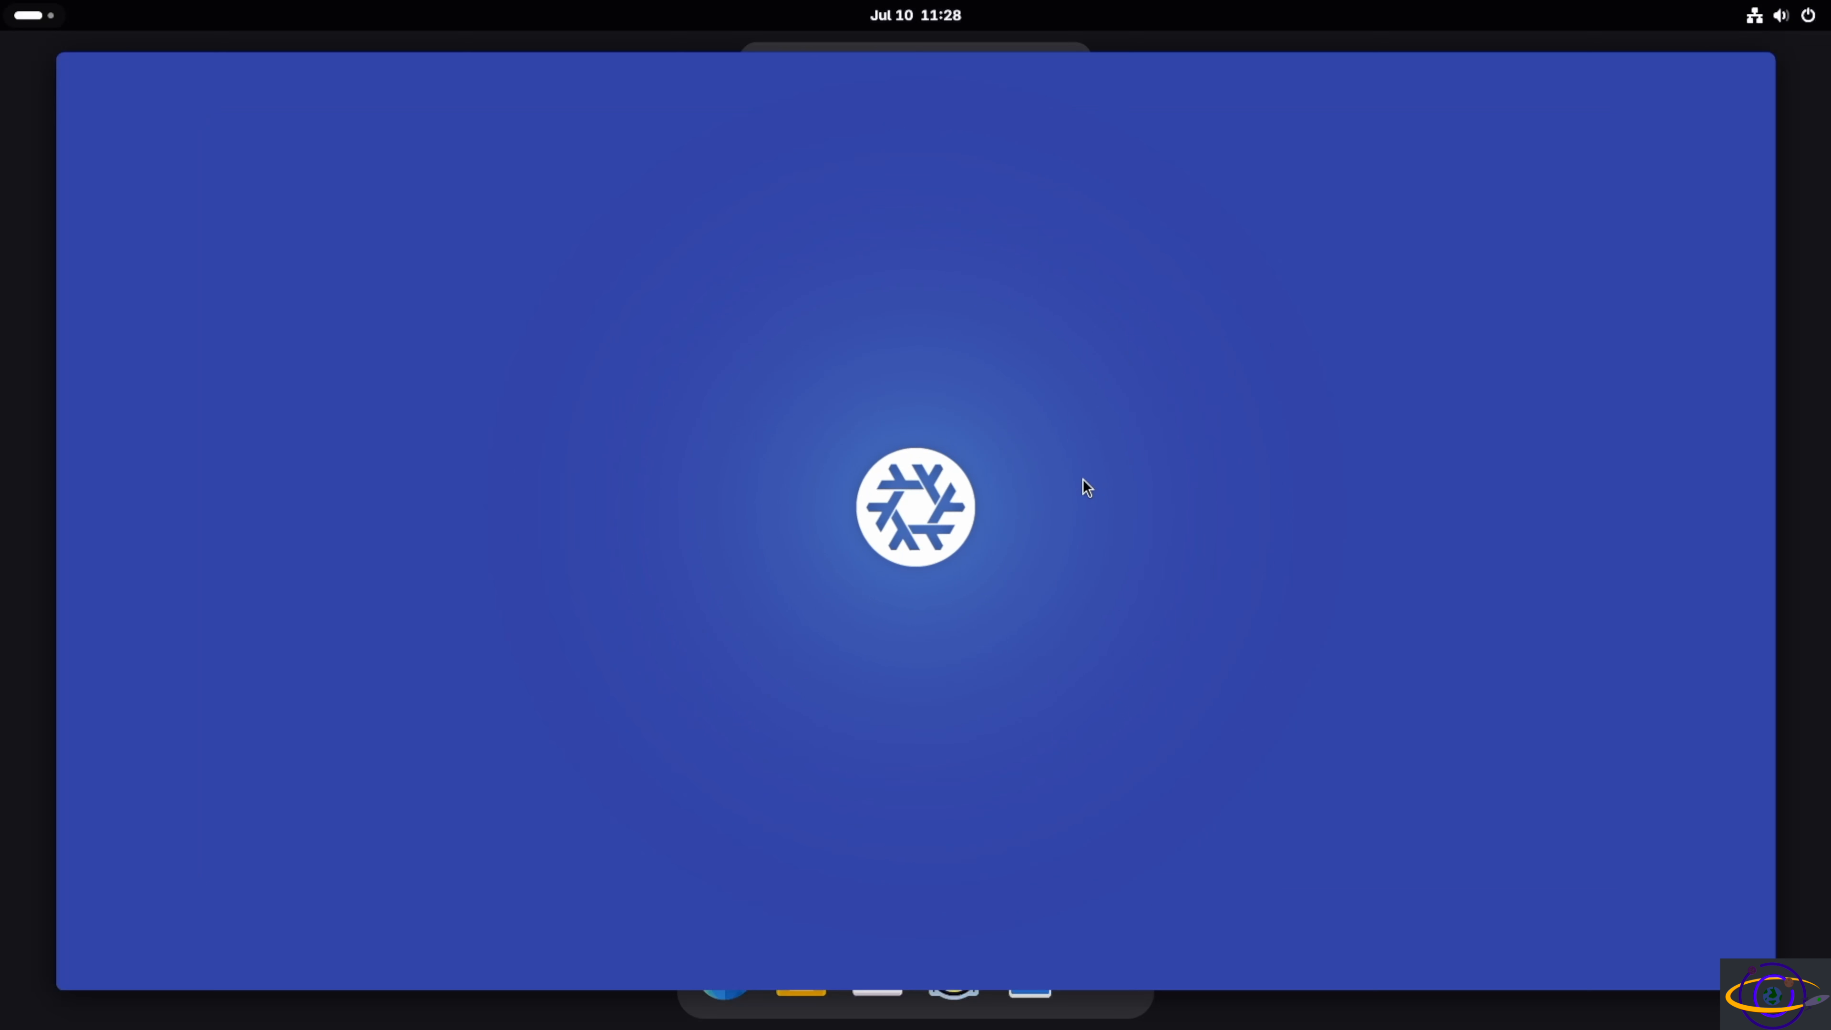
key(super)
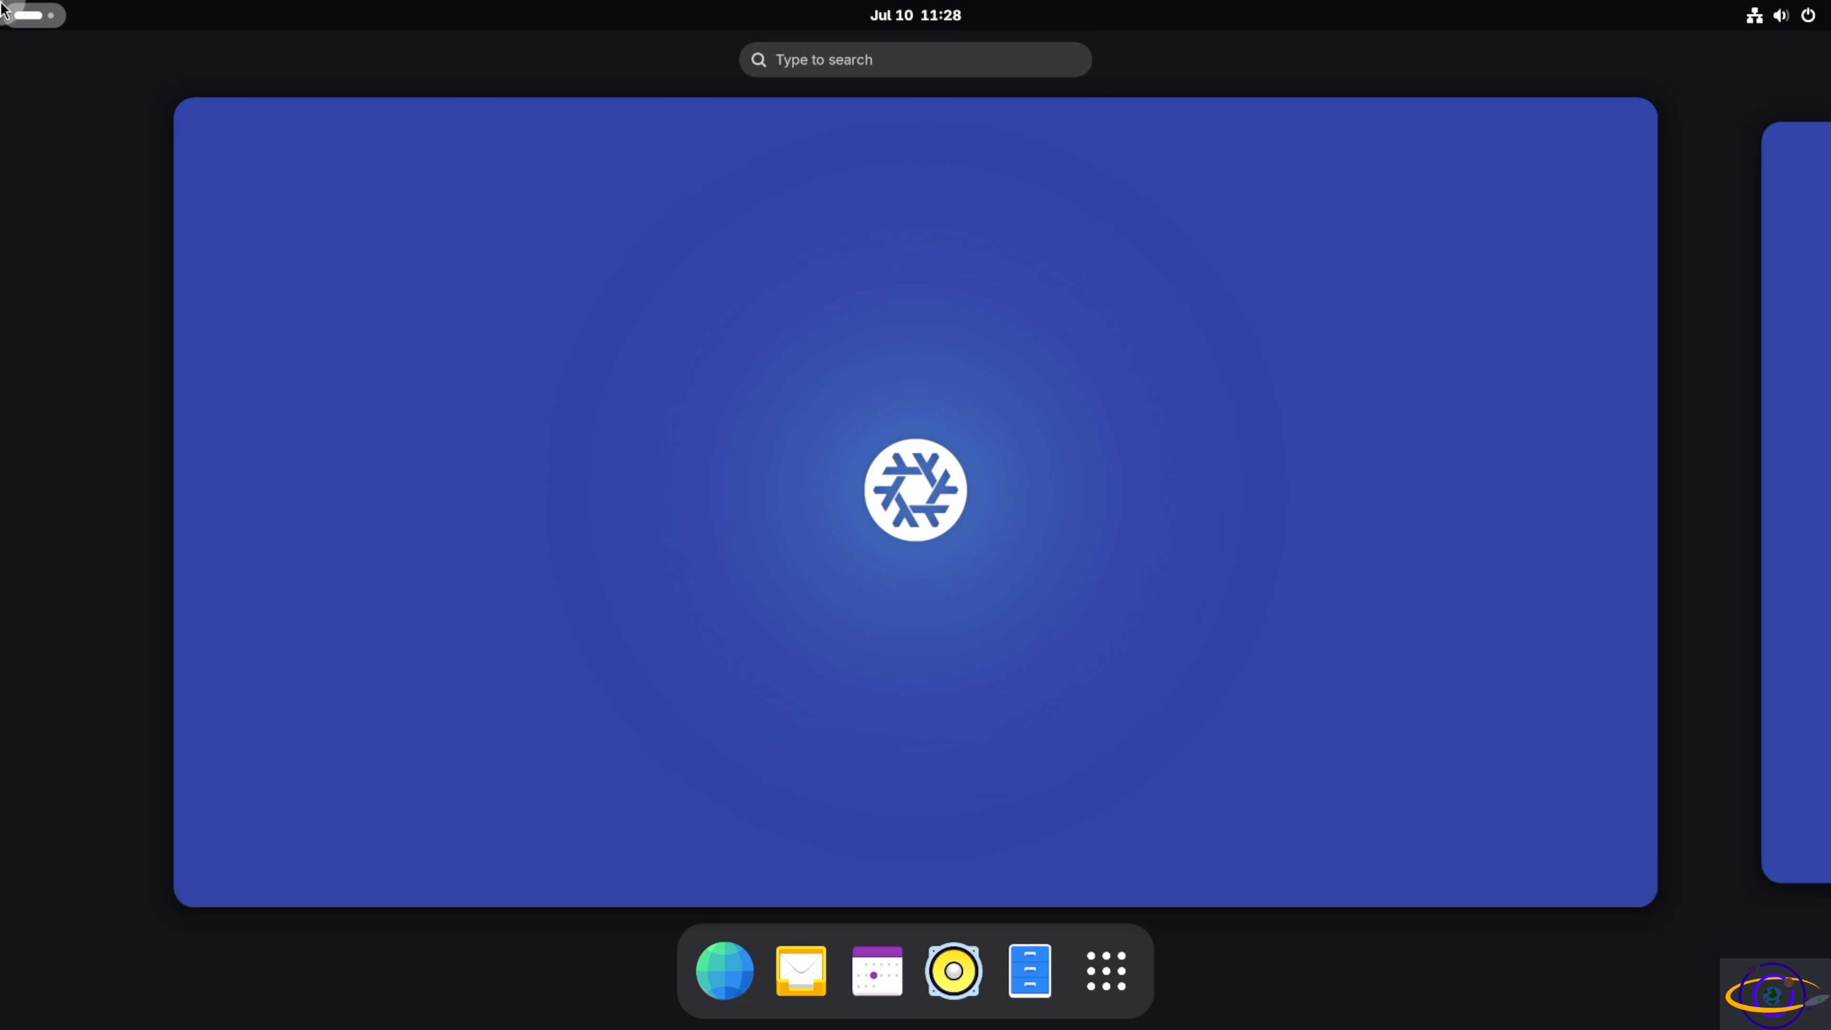
key(super)
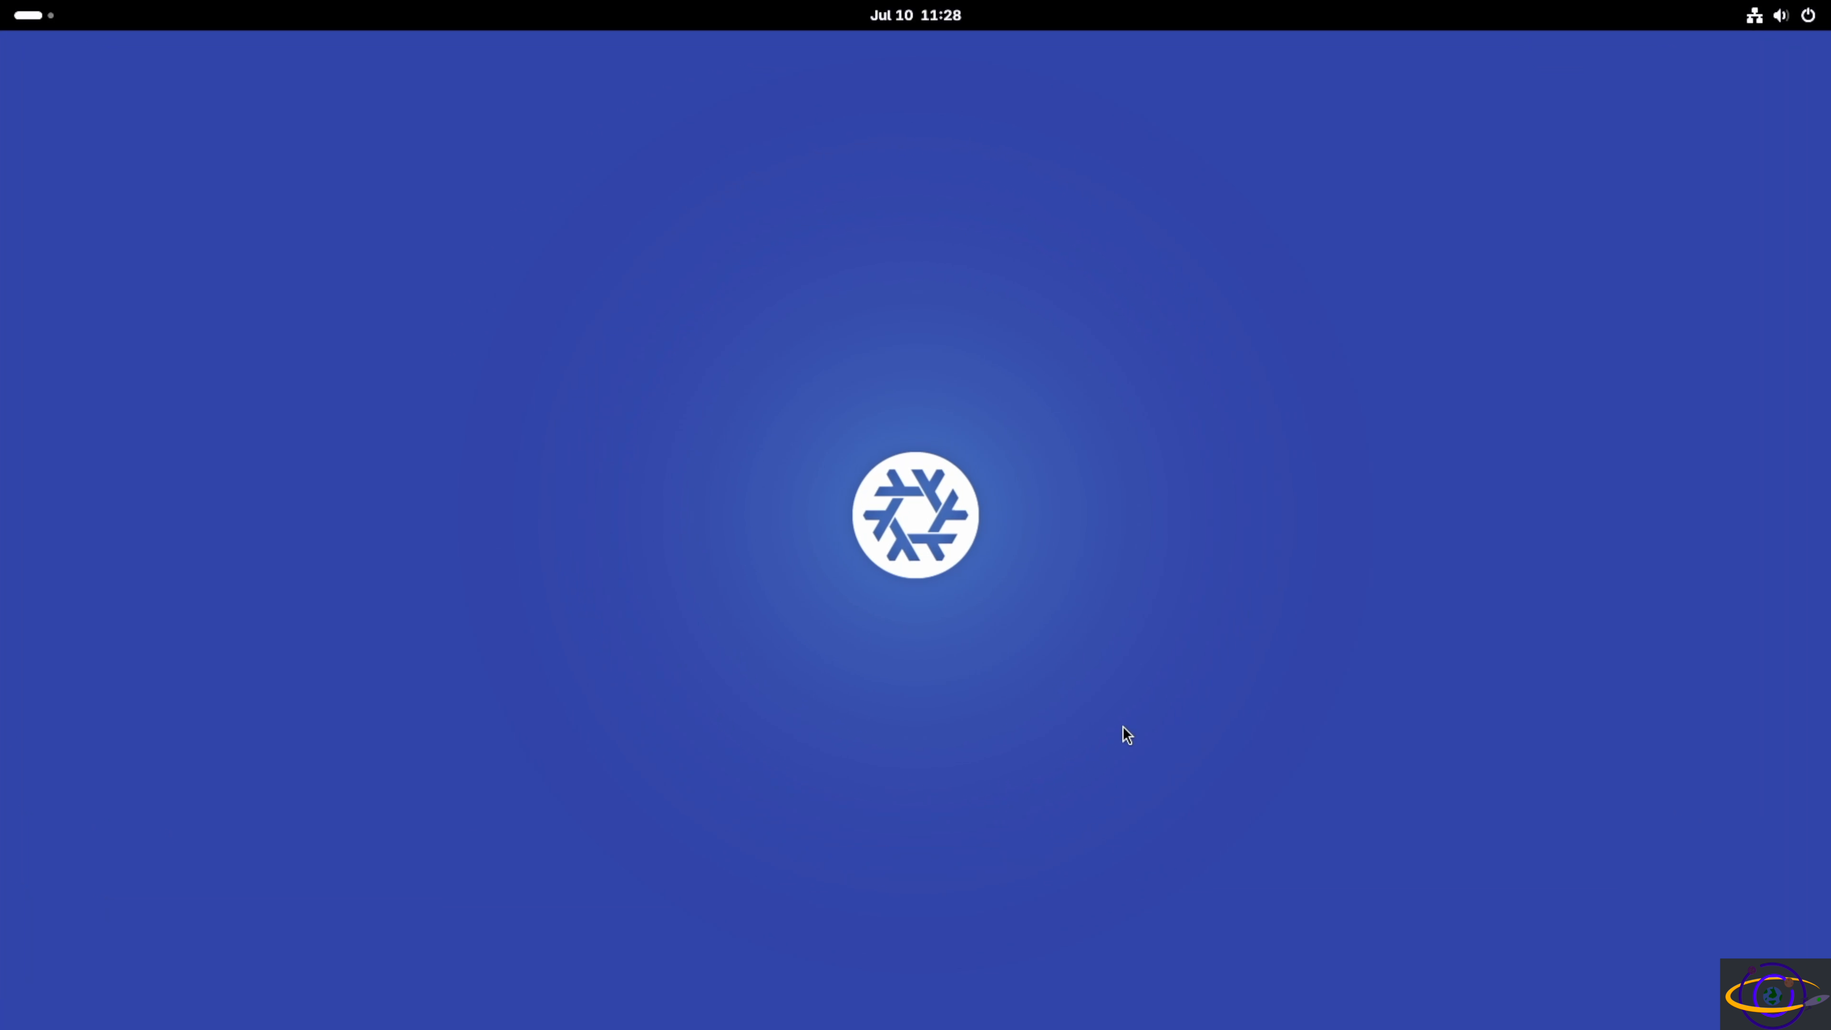